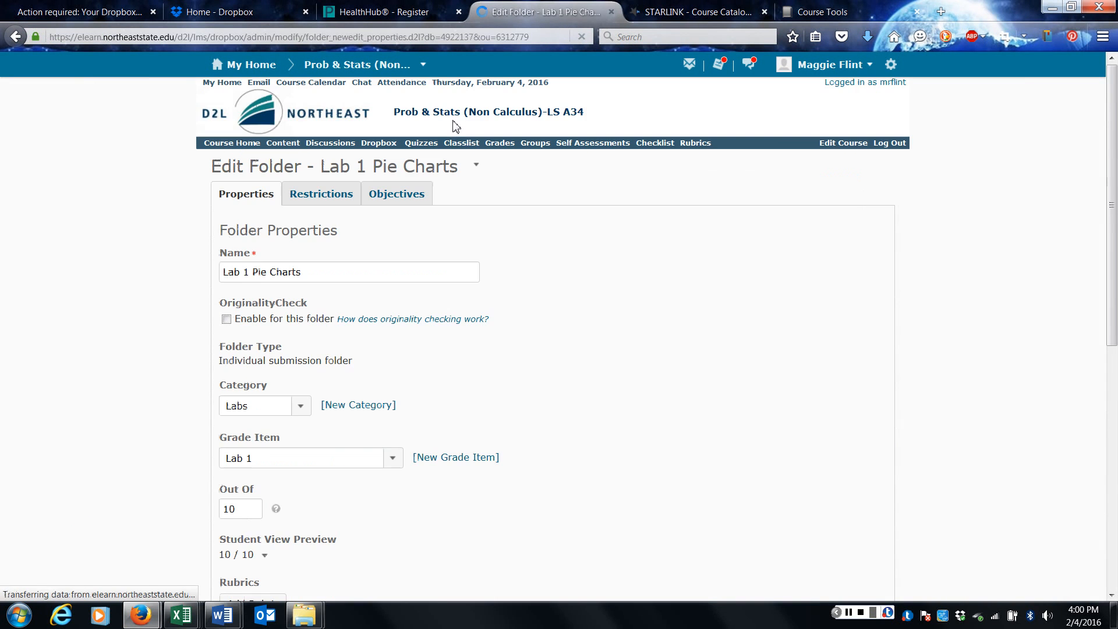
# Step: Open the attached Lab 1 Pie Charts.docx from the dropbox folder in Microsoft Word and switch it to document editing
pyautogui.scroll(-5, 390, 411)
pyautogui.scroll(-3, 390, 410)
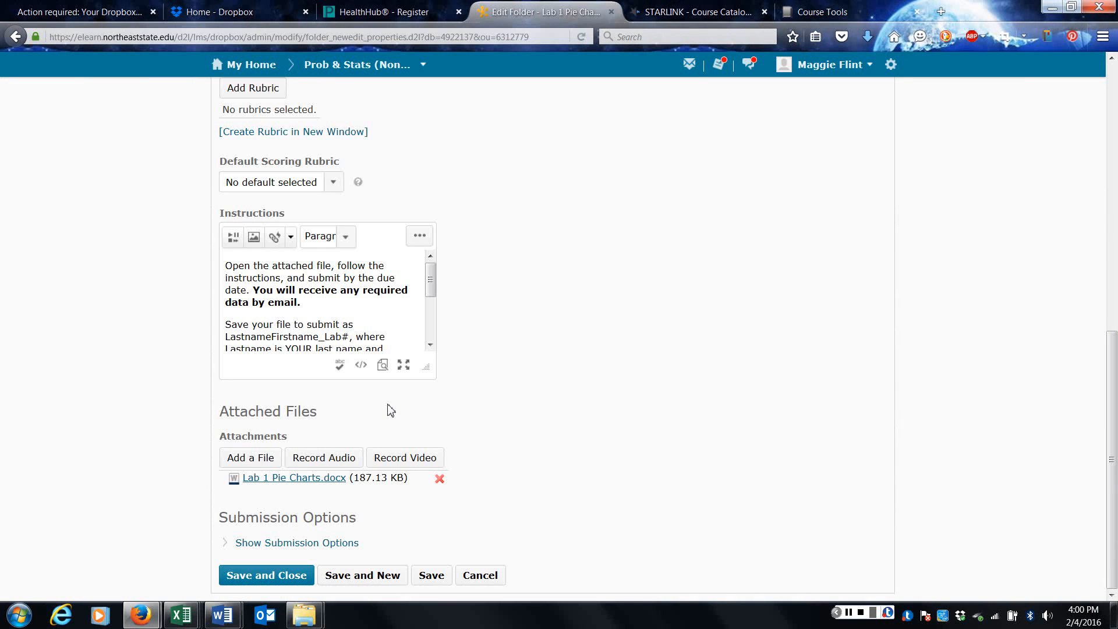
pyautogui.click(295, 479)
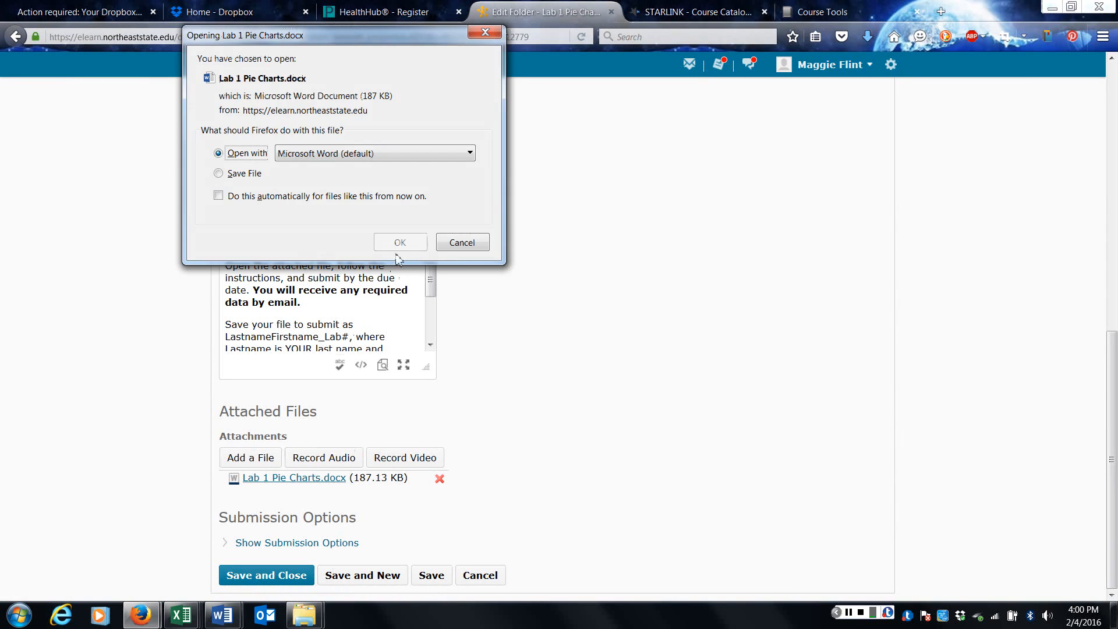
pyautogui.click(400, 242)
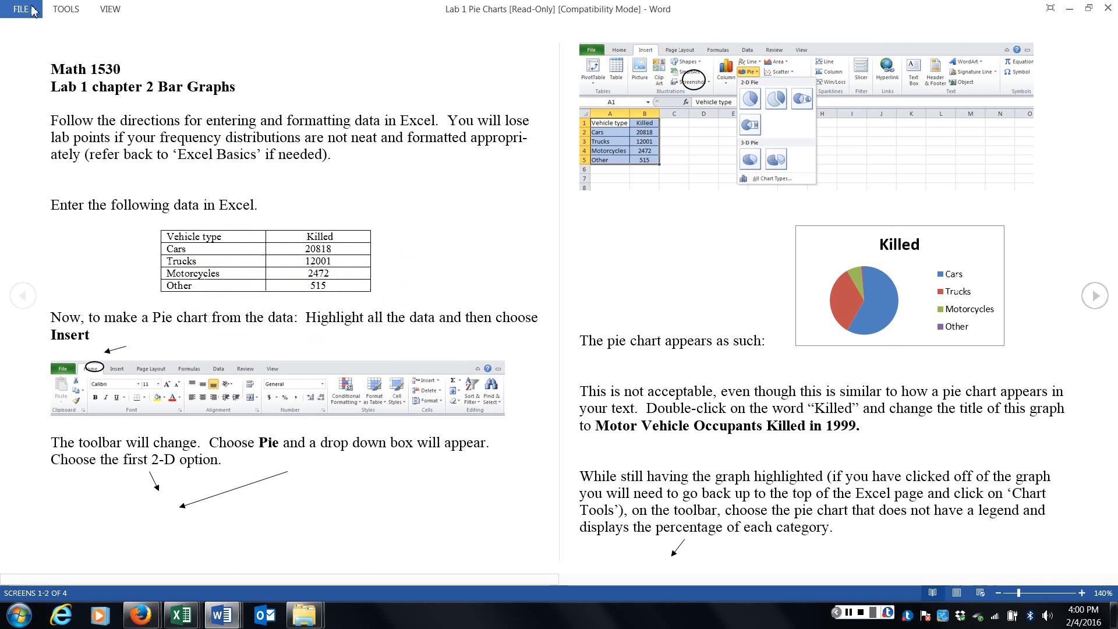
pyautogui.click(112, 10)
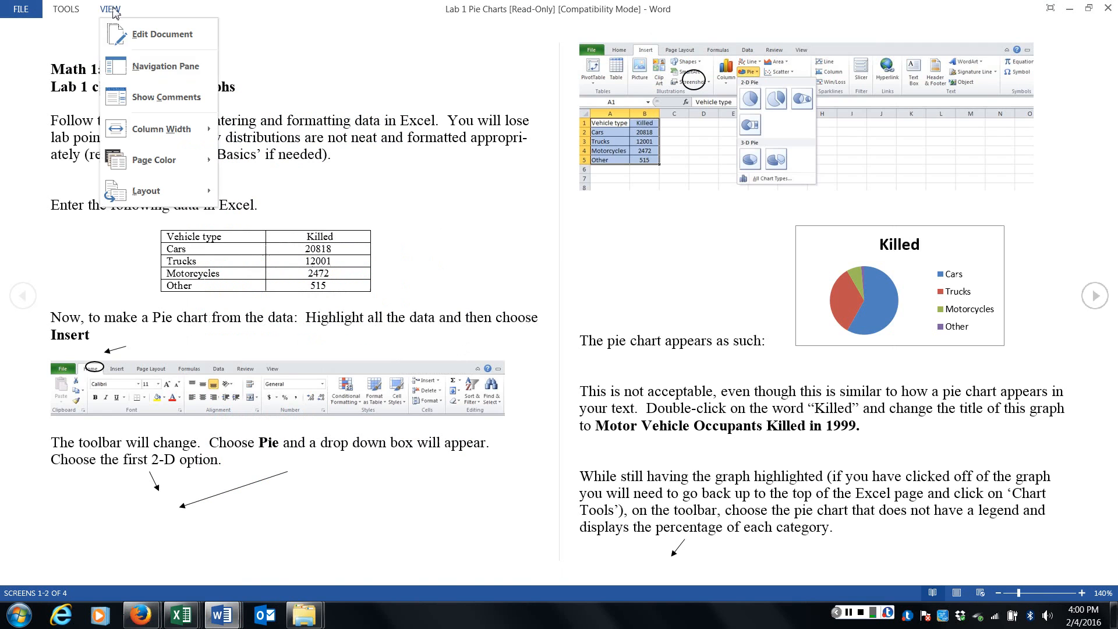
pyautogui.click(152, 34)
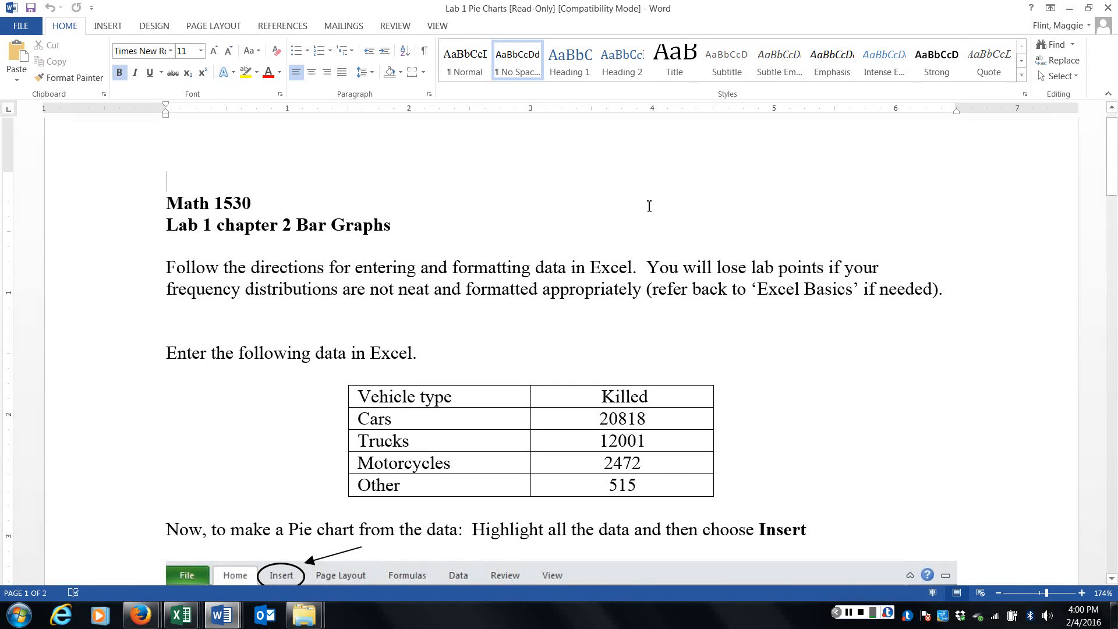
# Step: Copy the whole vehicle type and killed table from the lab instructions
pyautogui.scroll(-2, 649, 206)
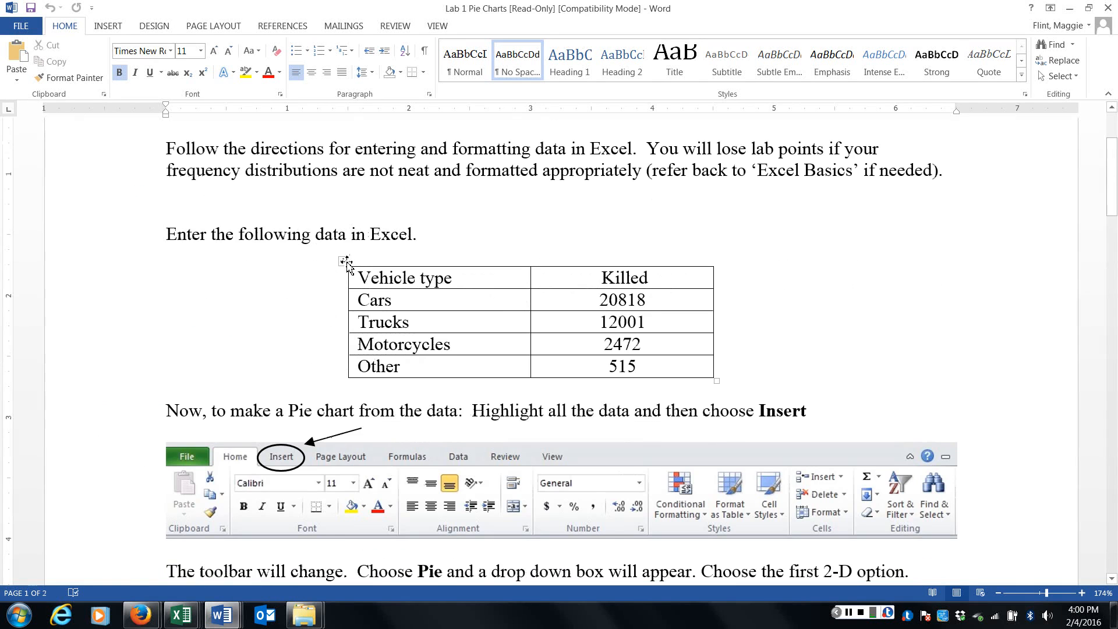
pyautogui.click(341, 263)
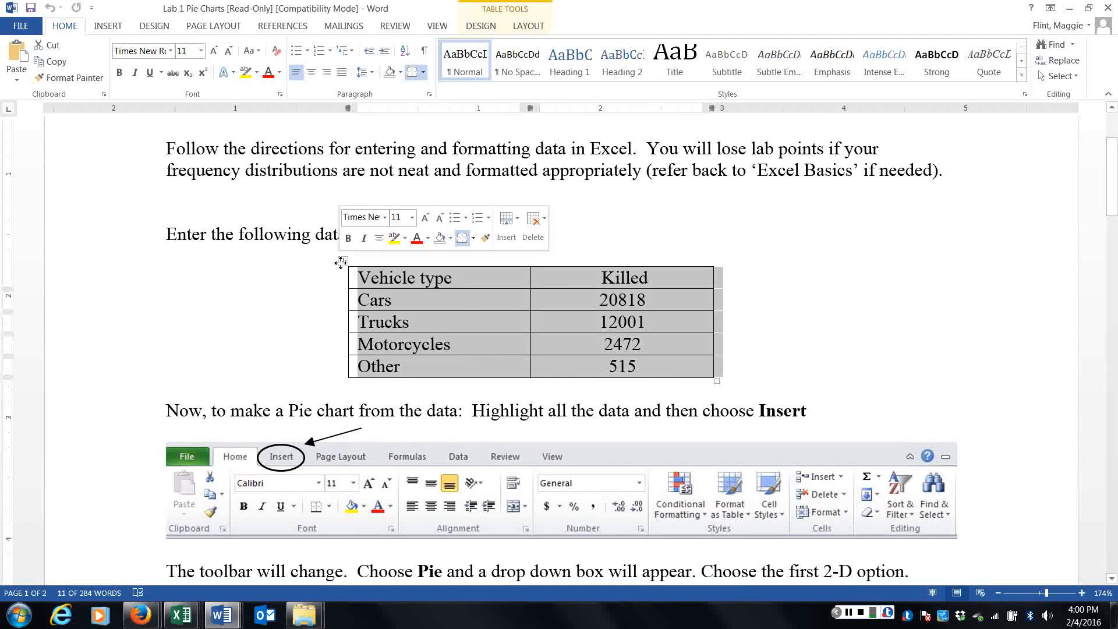
pyautogui.rightClick(463, 302)
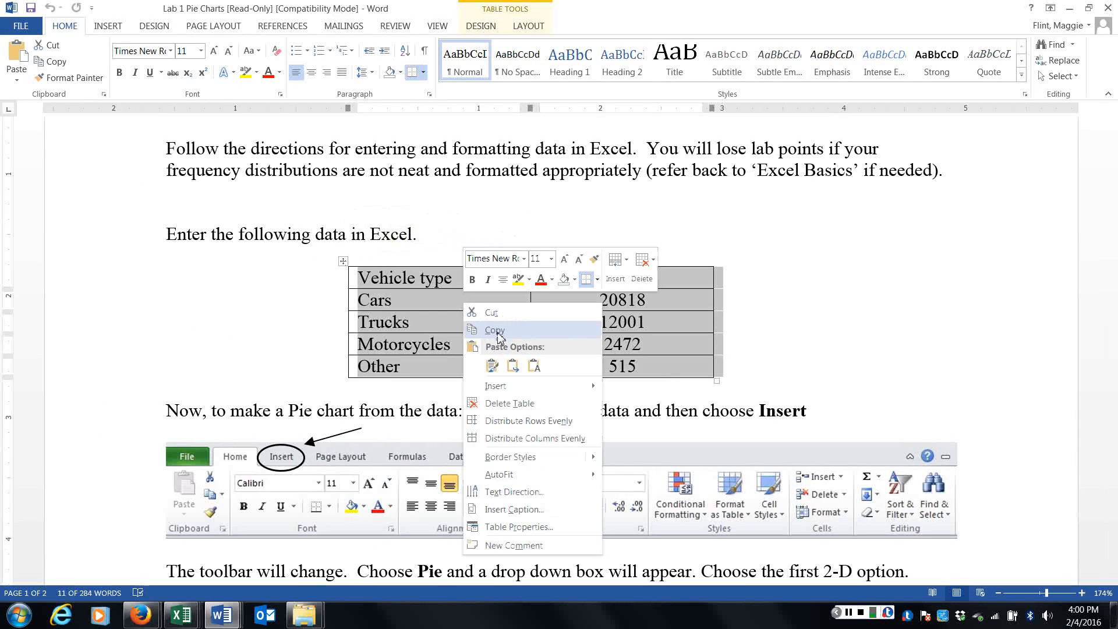
pyautogui.click(499, 332)
# Step: Switch to the Book2 workbook in Excel, add a new sheet and paste the copied table at cell A1
pyautogui.click(181, 616)
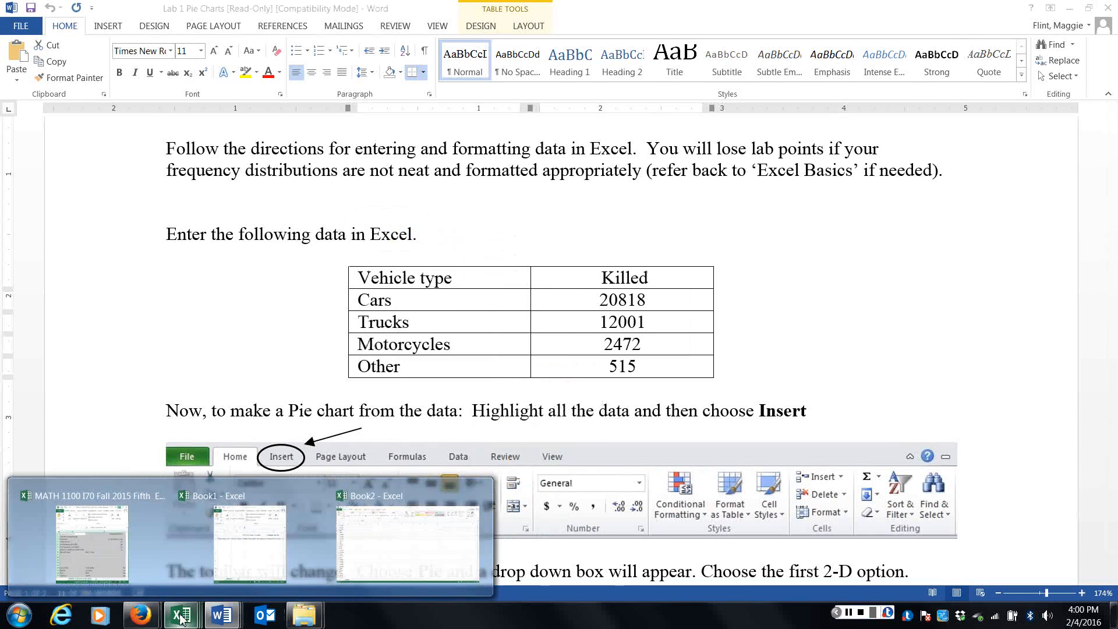
pyautogui.click(412, 545)
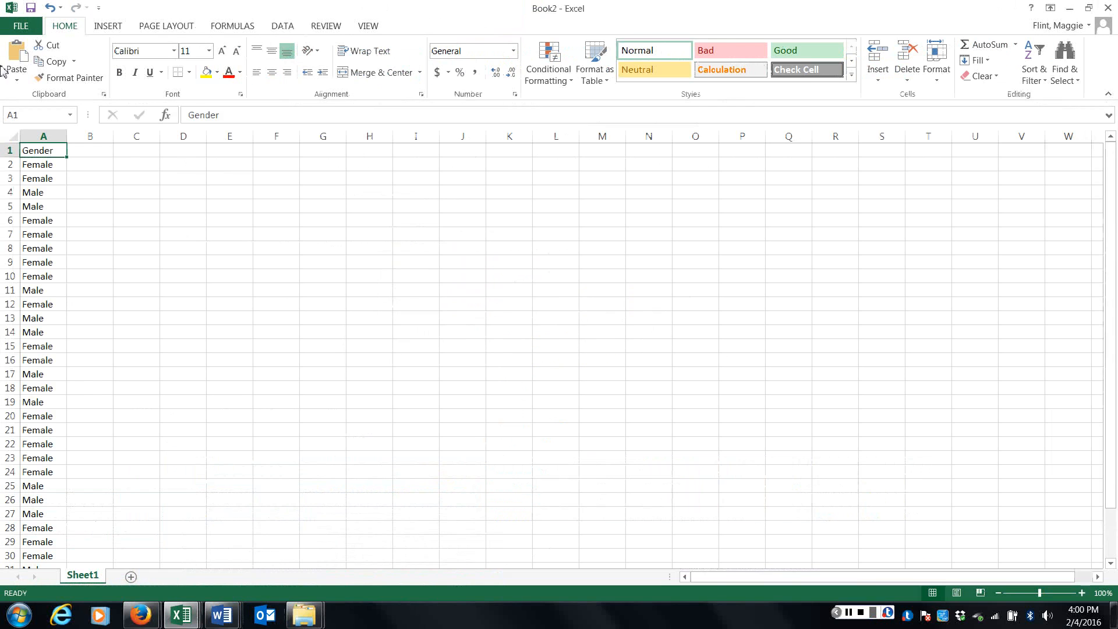
pyautogui.click(130, 577)
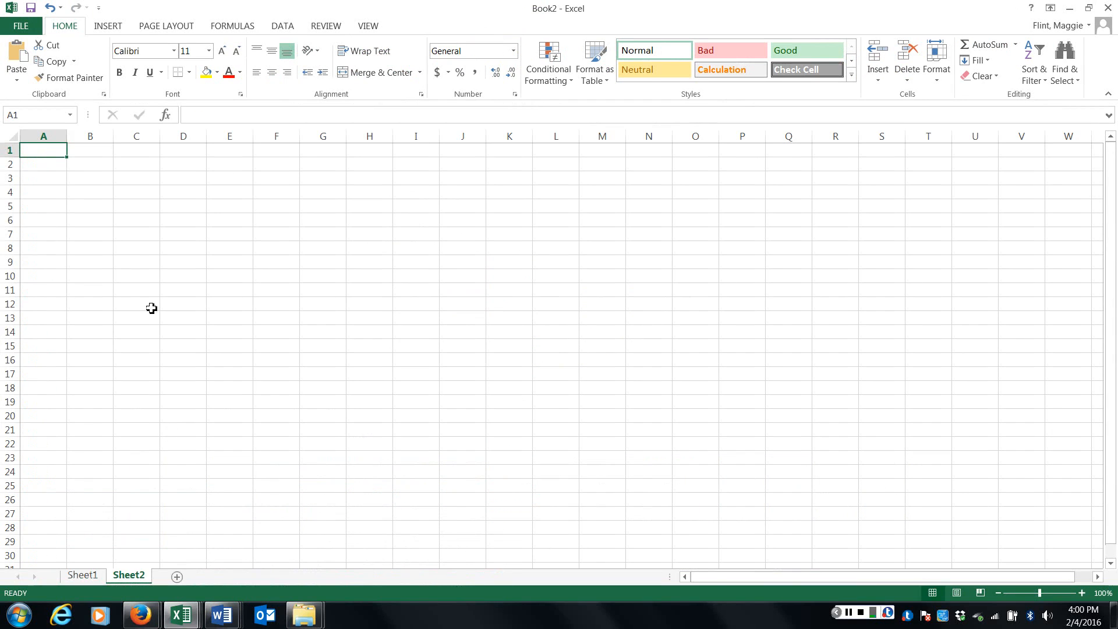
pyautogui.rightClick(43, 154)
pyautogui.click(72, 217)
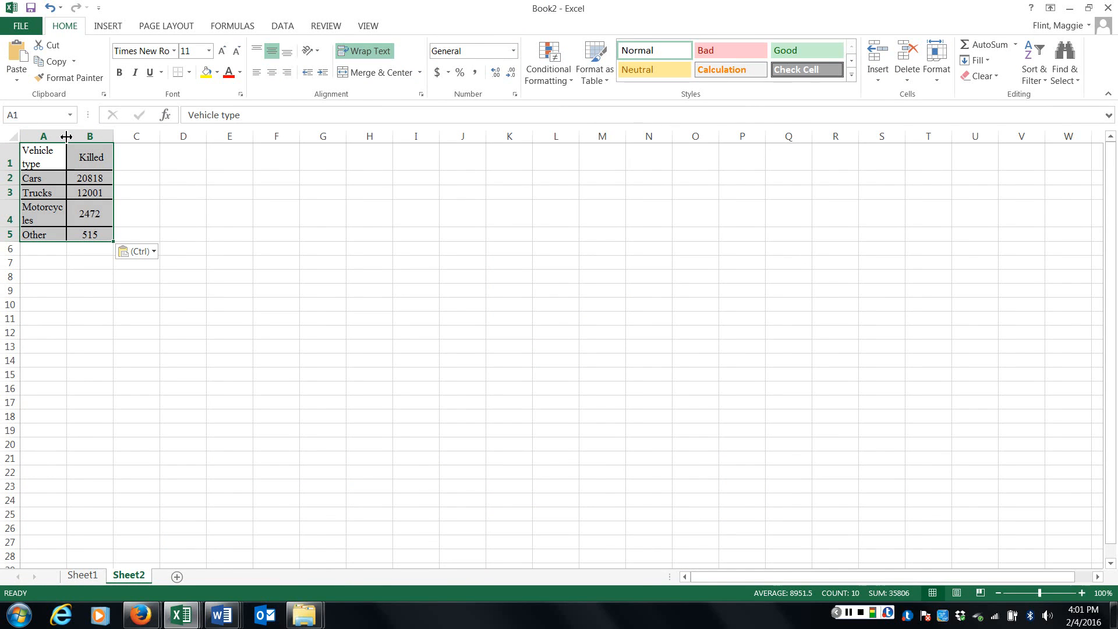
# Step: Widen column A so its entries fit on one line, and reduce the height of the Motorcycles row
pyautogui.moveTo(66, 136); pyautogui.dragTo(66, 136)
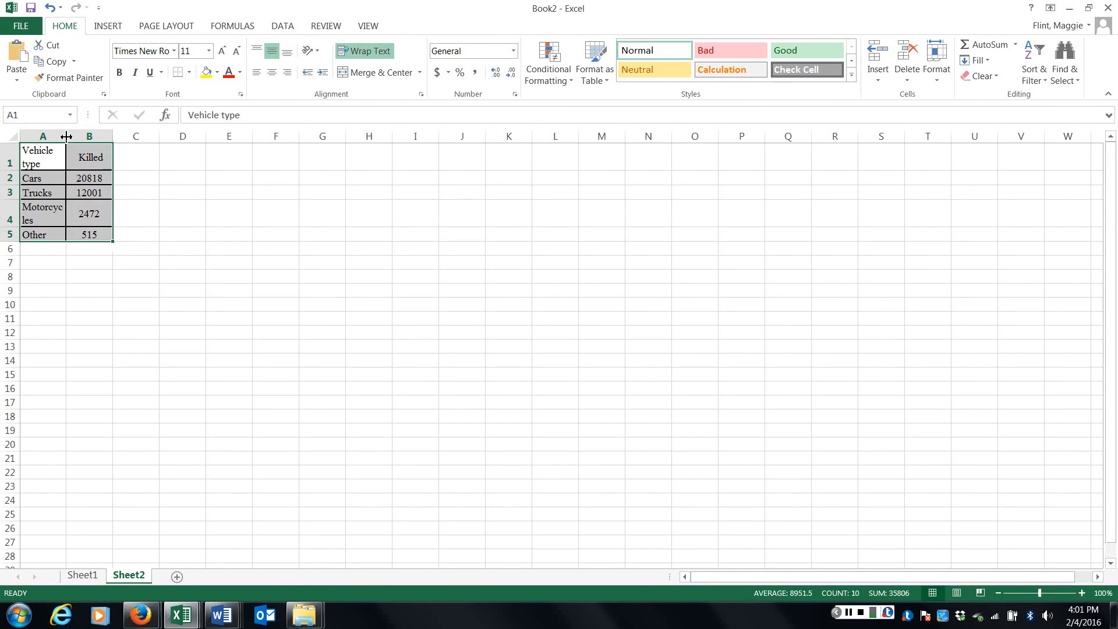
pyautogui.click(214, 310)
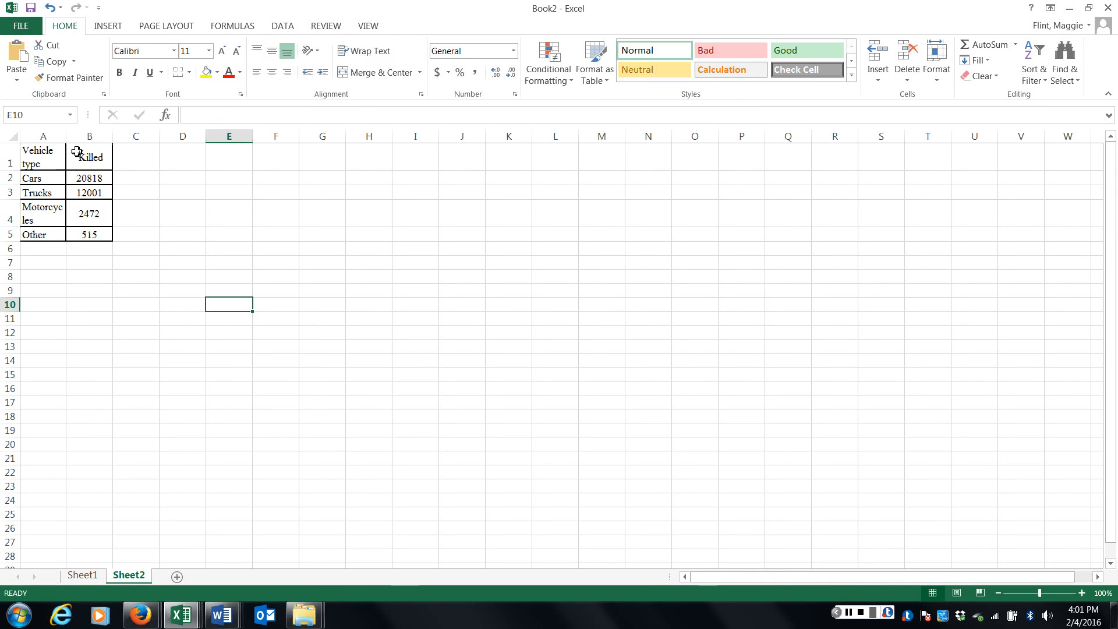
pyautogui.moveTo(66, 136); pyautogui.dragTo(105, 137)
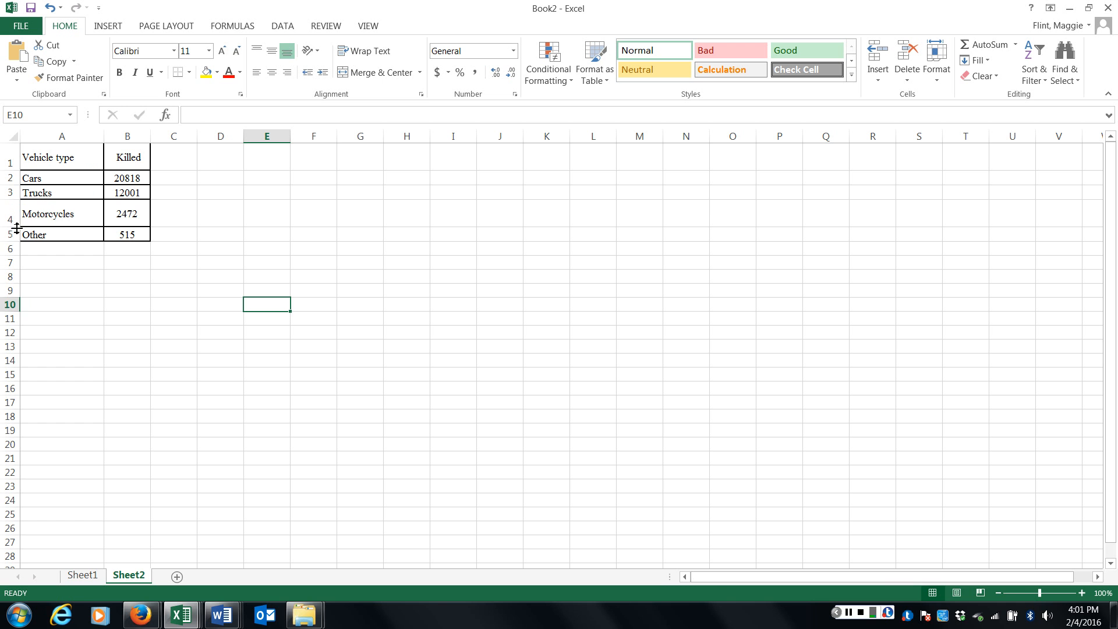
pyautogui.moveTo(17, 228); pyautogui.dragTo(26, 217)
pyautogui.click(148, 281)
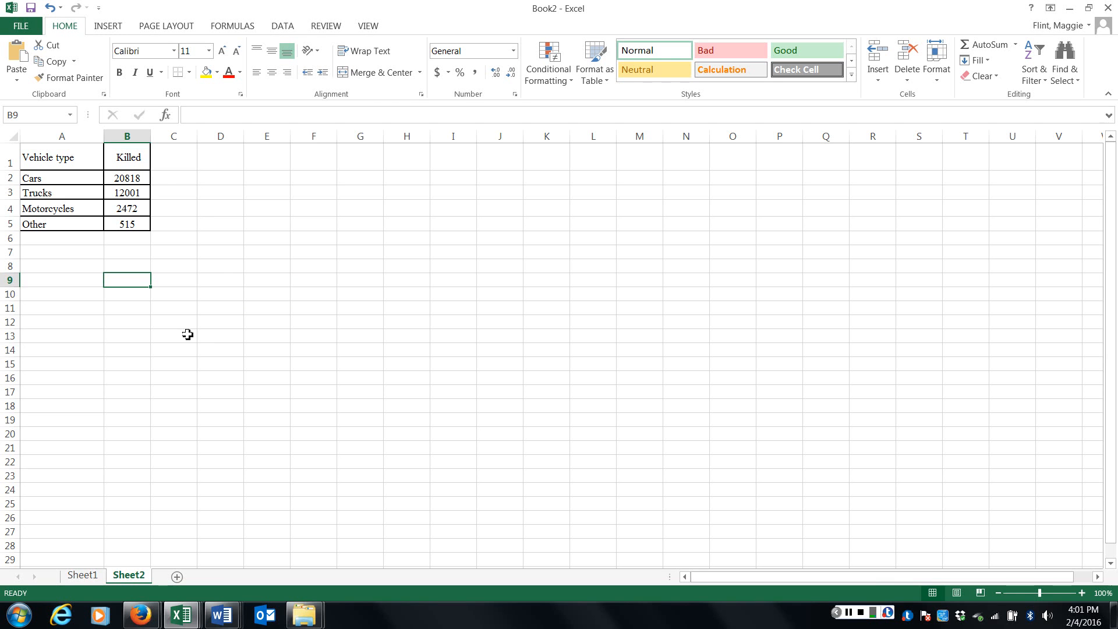
# Step: Insert a basic 2-D pie chart from the vehicle data in cells A2:B5, leaving out the header row
pyautogui.click(30, 179)
pyautogui.moveTo(30, 180); pyautogui.dragTo(122, 223)
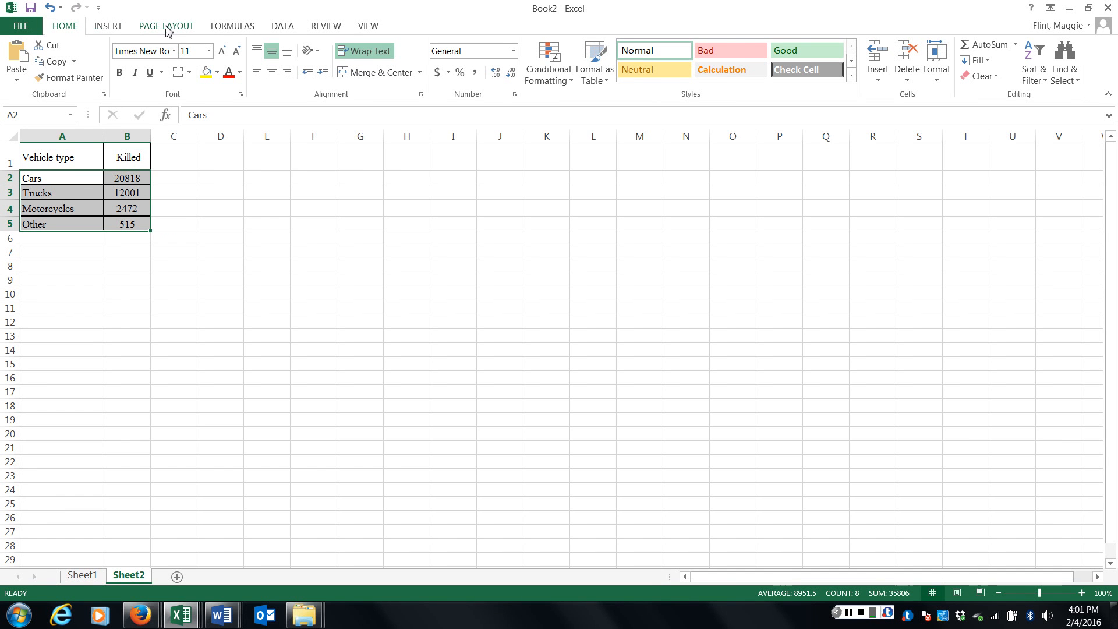
pyautogui.click(110, 32)
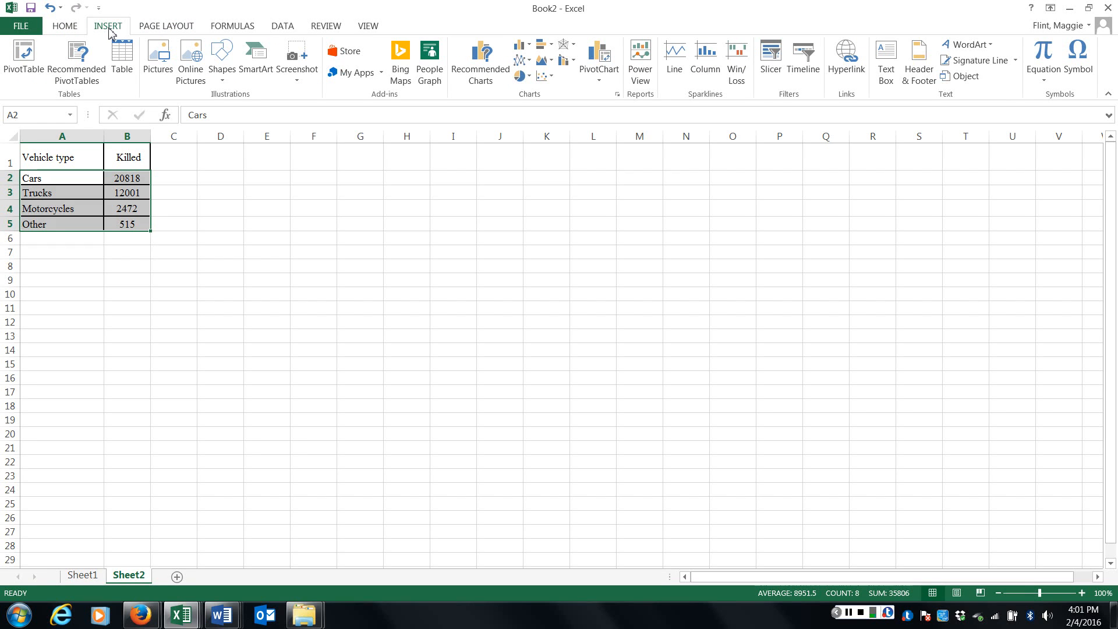
pyautogui.click(521, 82)
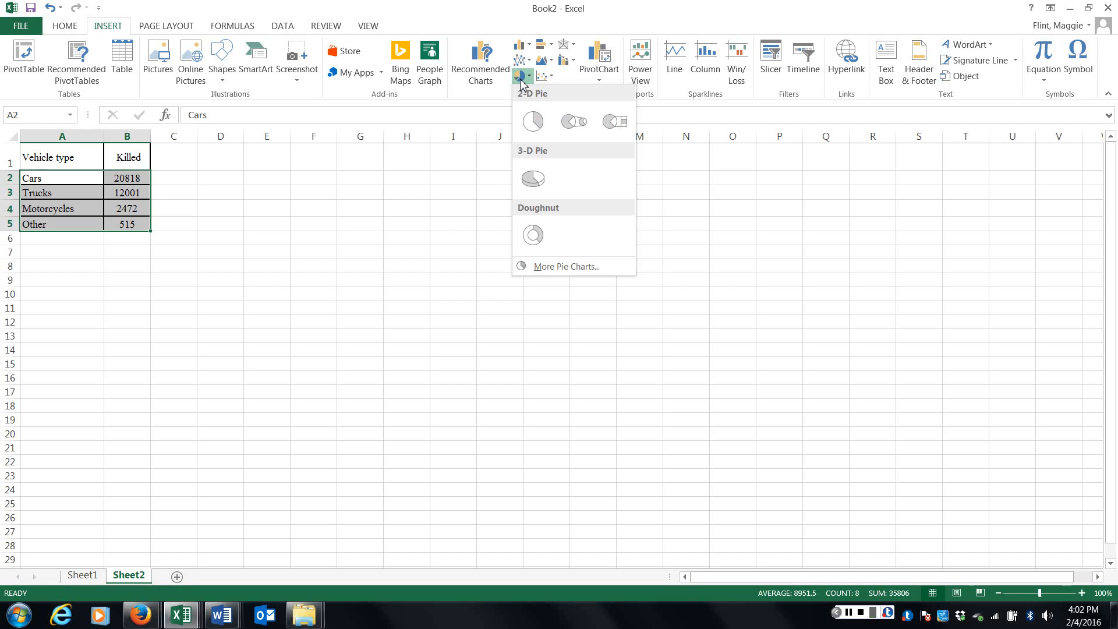
pyautogui.click(534, 124)
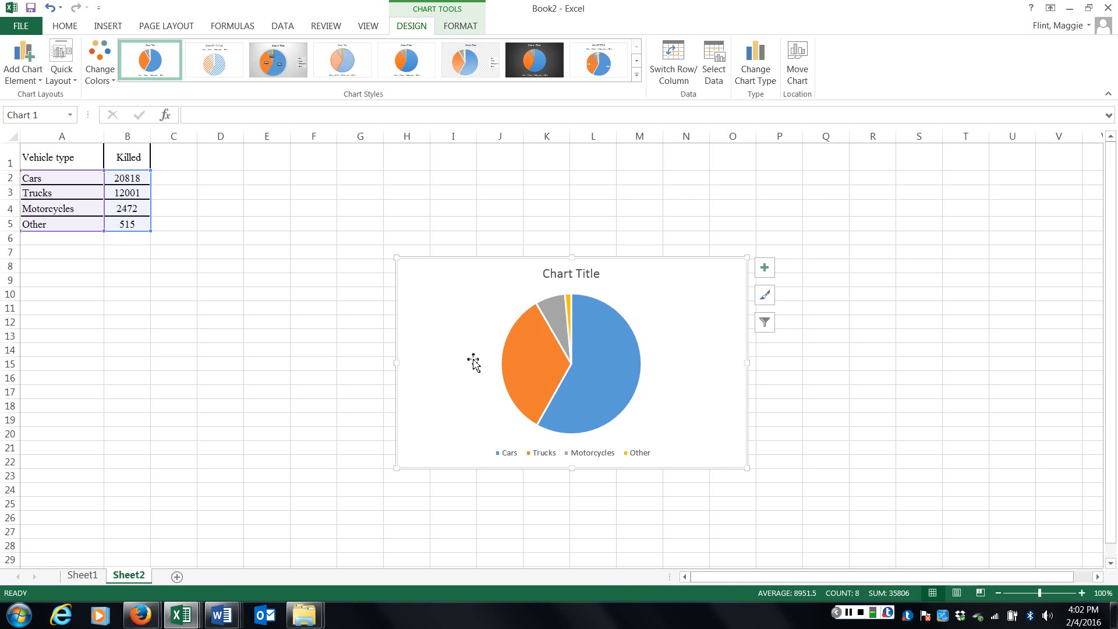
# Step: Apply the third chart style, with grey gradient background and percentage labels, and enlarge the pie chart up to about column F, row 2
pyautogui.moveTo(511, 402)
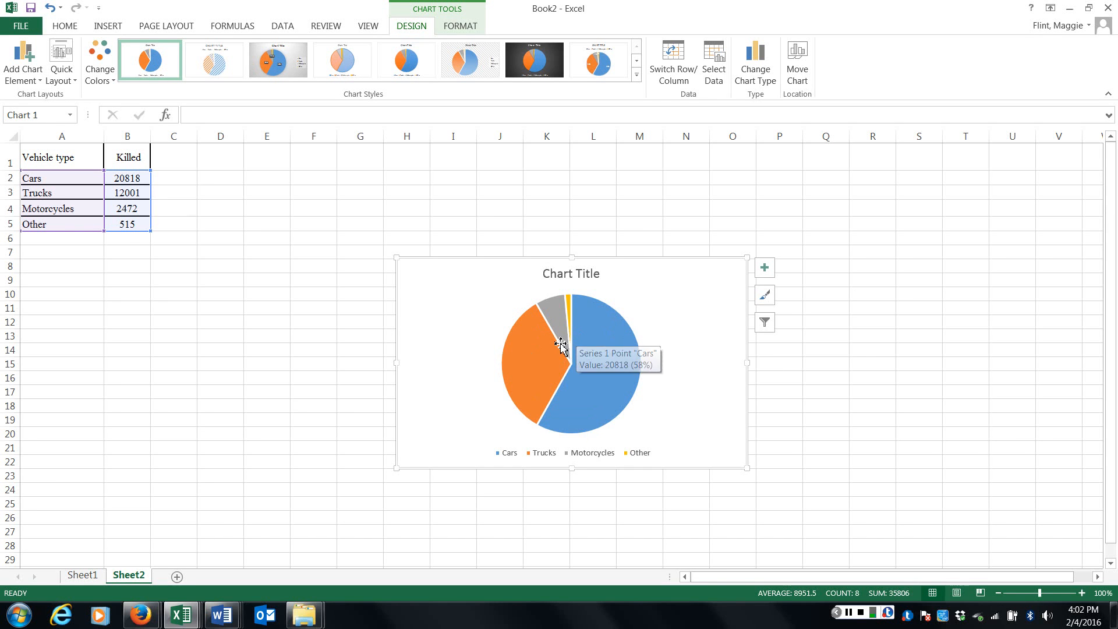
pyautogui.moveTo(594, 396)
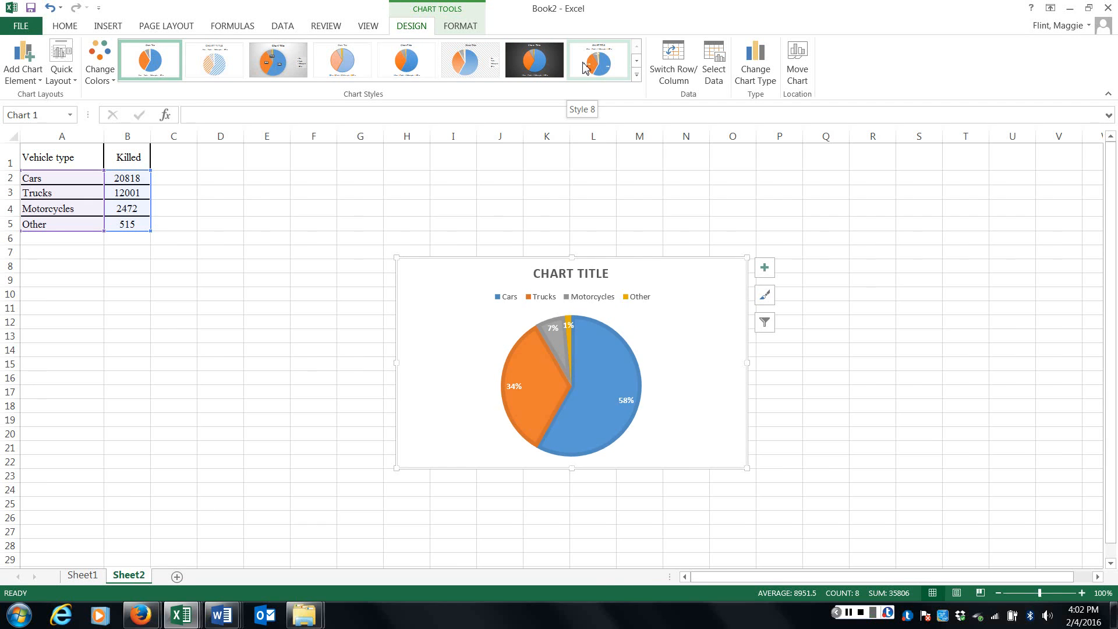
pyautogui.click(272, 68)
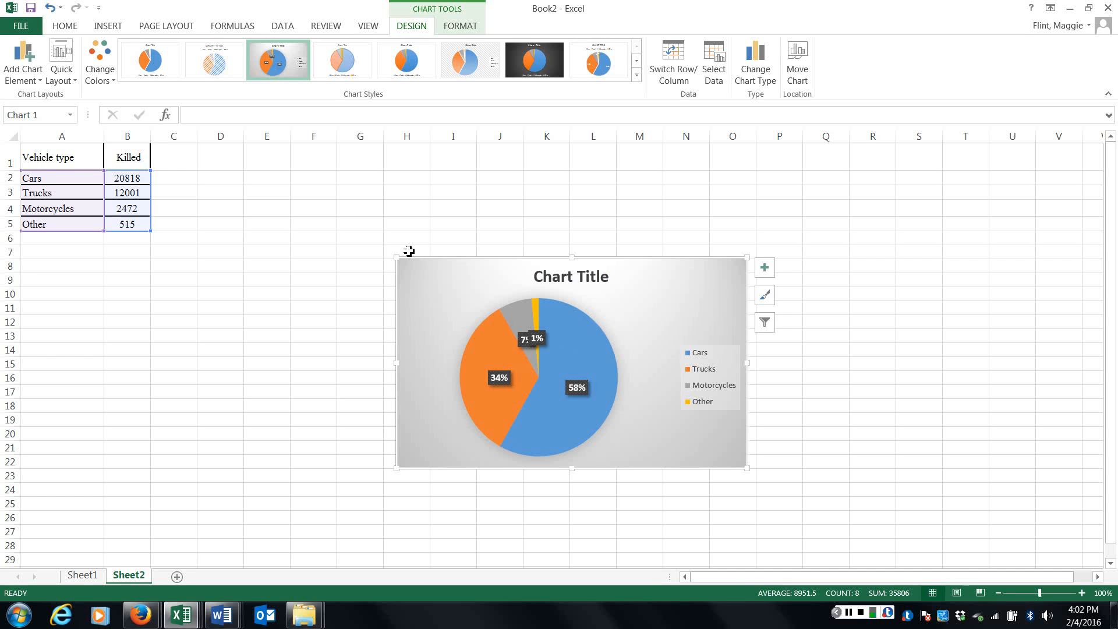
pyautogui.moveTo(392, 254); pyautogui.dragTo(245, 162)
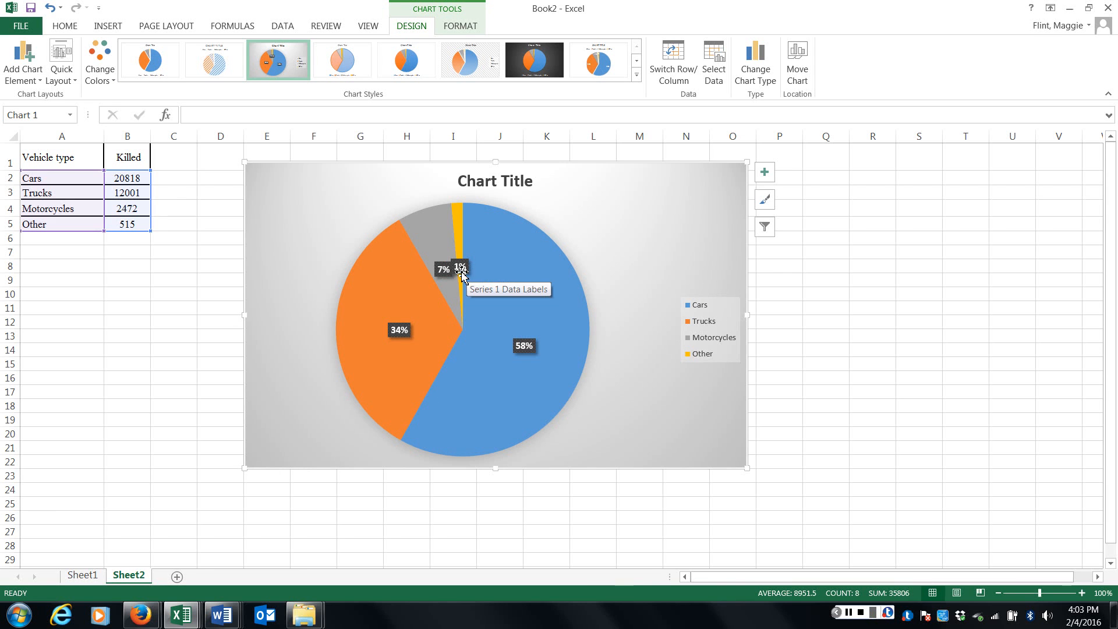
# Step: Move only the Motorcycles percentage label outward within its slice, away from the Other label, and enlarge the chart's legend box
pyautogui.moveTo(447, 276); pyautogui.dragTo(435, 234)
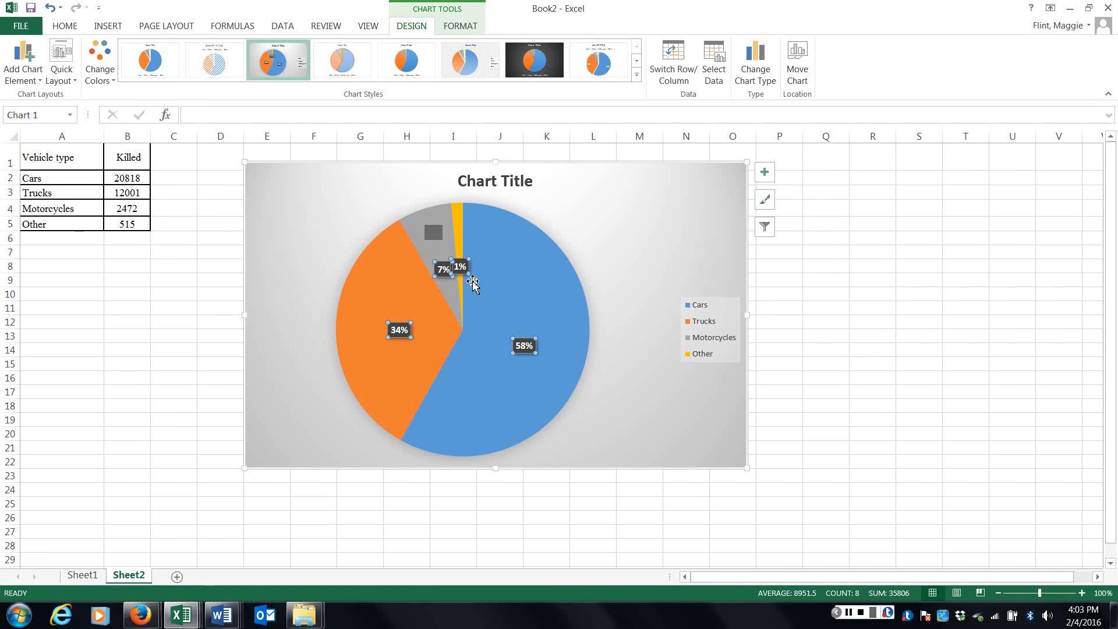
pyautogui.click(444, 271)
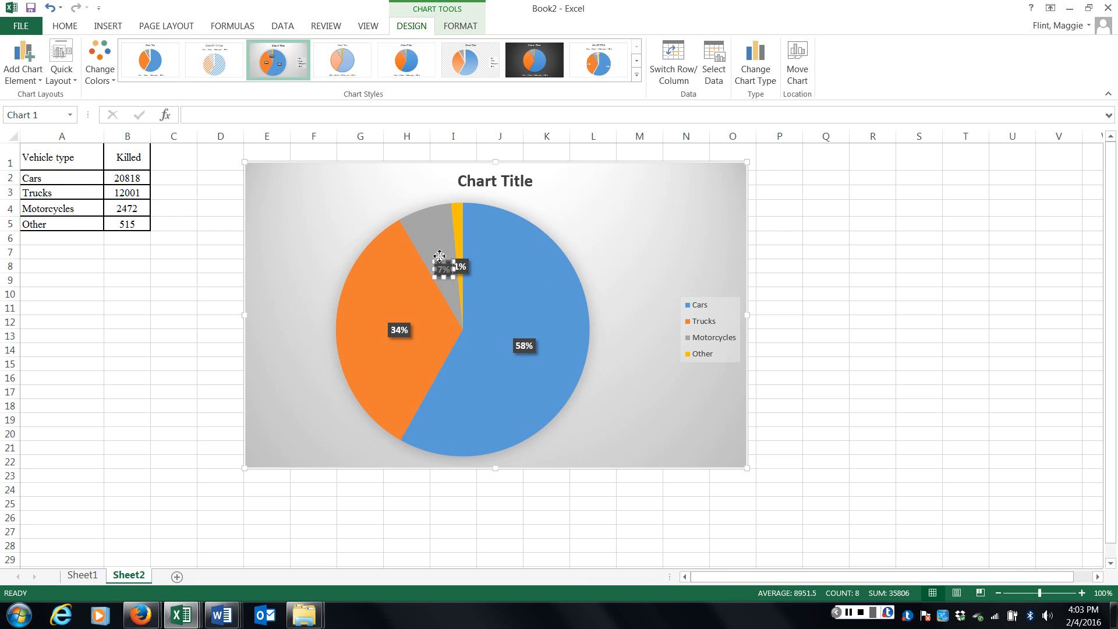
pyautogui.moveTo(444, 268); pyautogui.dragTo(431, 224)
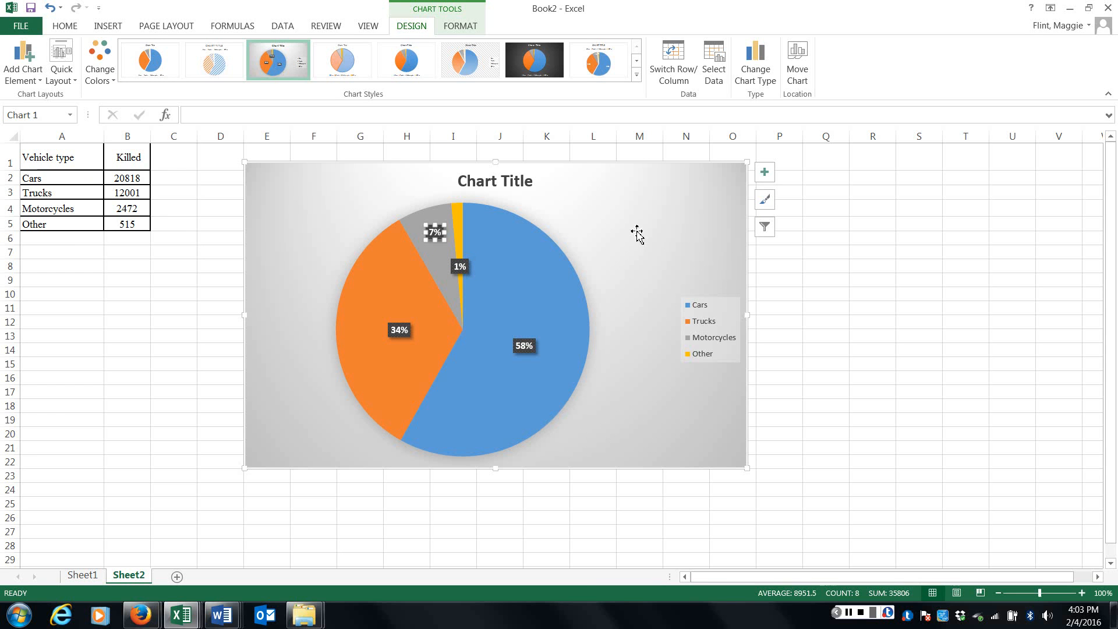
pyautogui.click(637, 230)
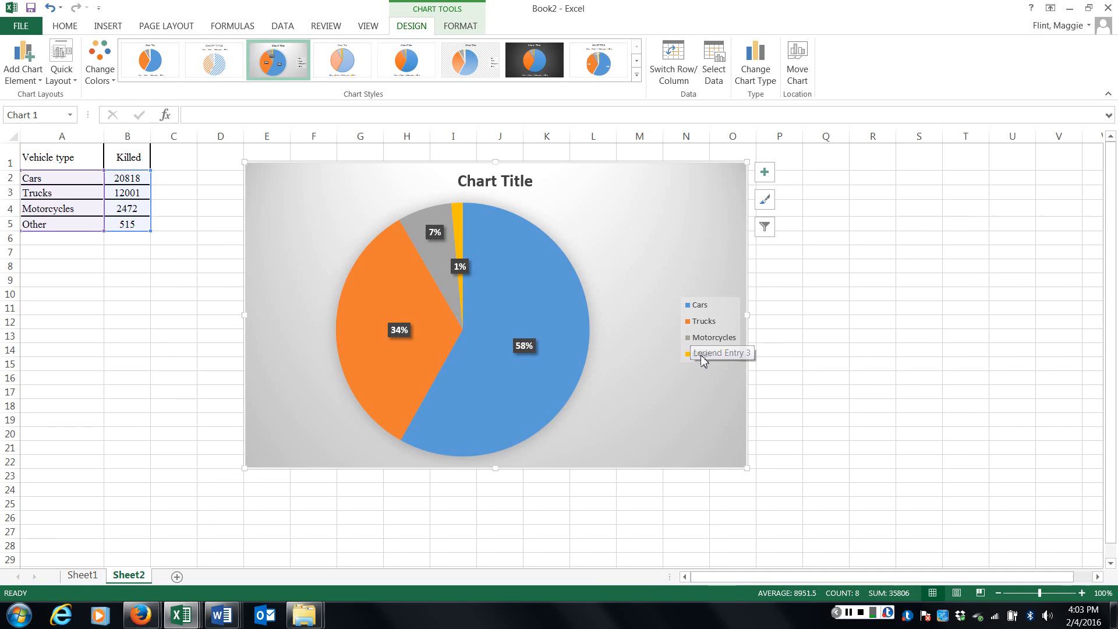
pyautogui.click(705, 317)
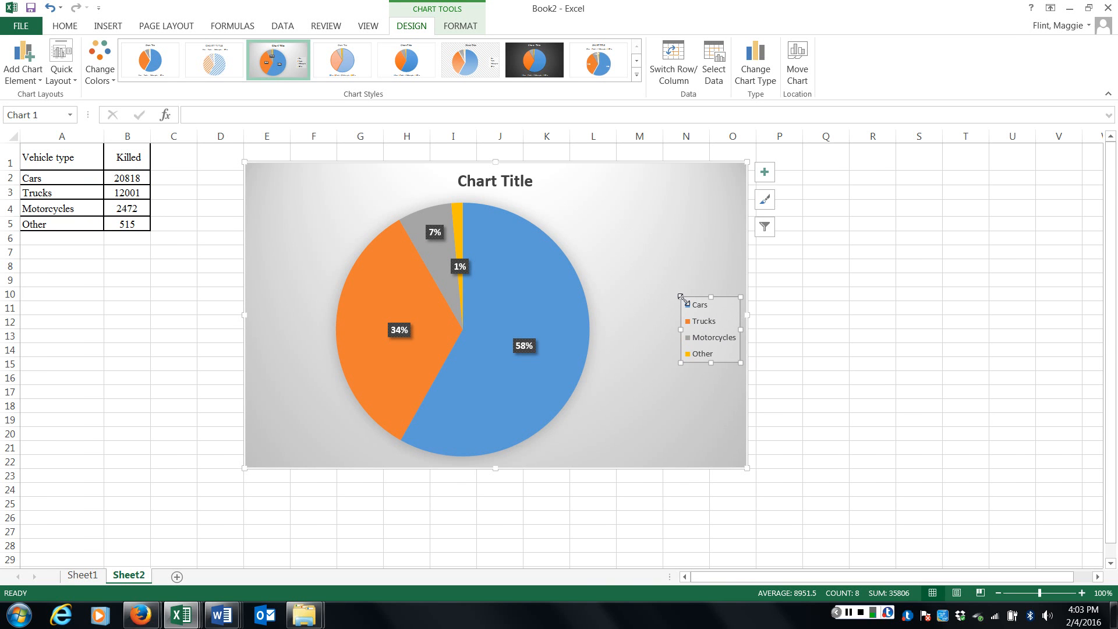
pyautogui.moveTo(682, 298); pyautogui.dragTo(643, 267)
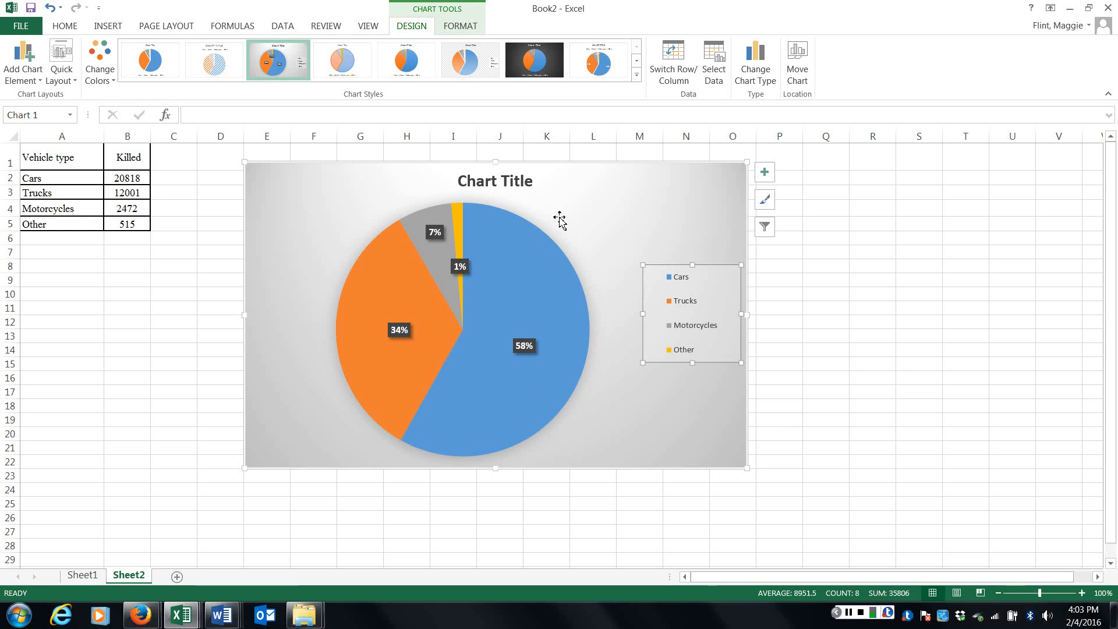
# Step: Review the detailed data label options for the pie chart, then close them
pyautogui.click(30, 85)
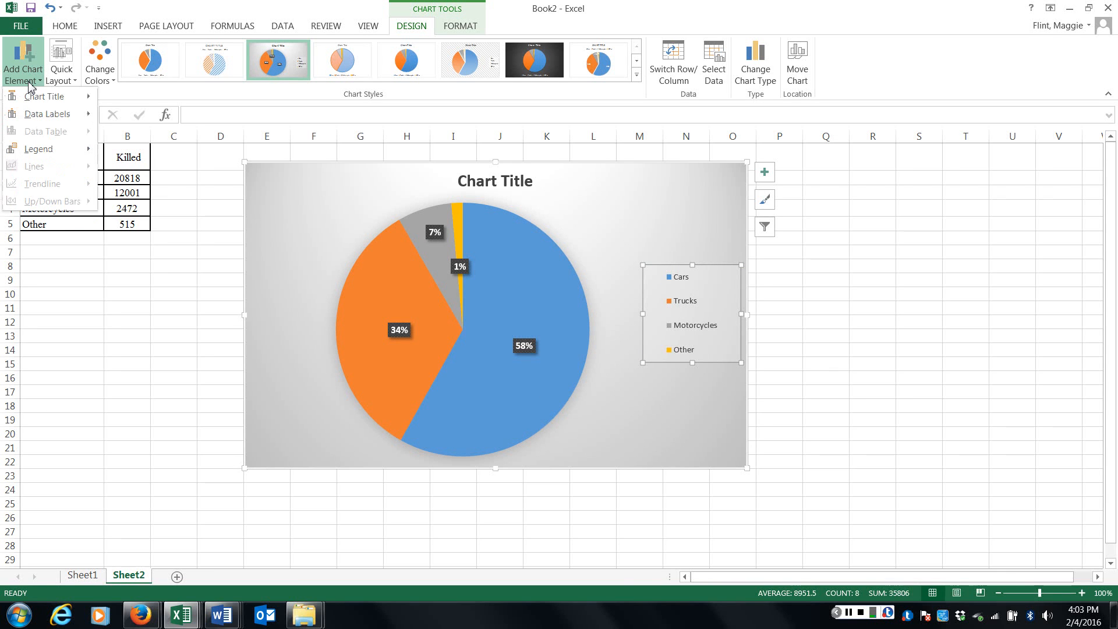
pyautogui.moveTo(36, 119)
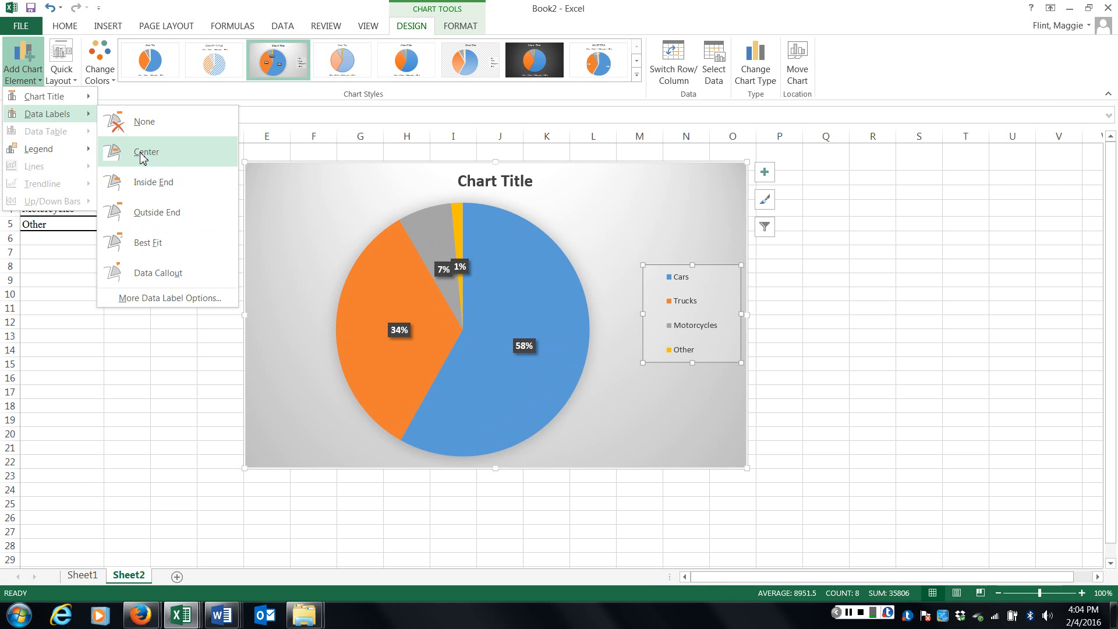
pyautogui.click(159, 301)
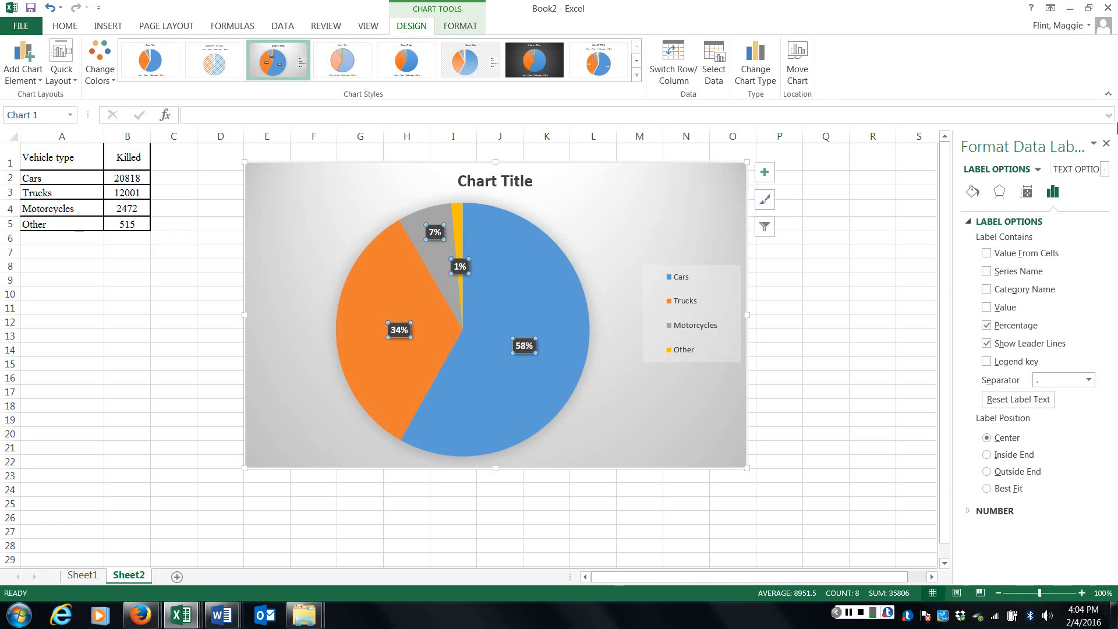
pyautogui.click(1106, 144)
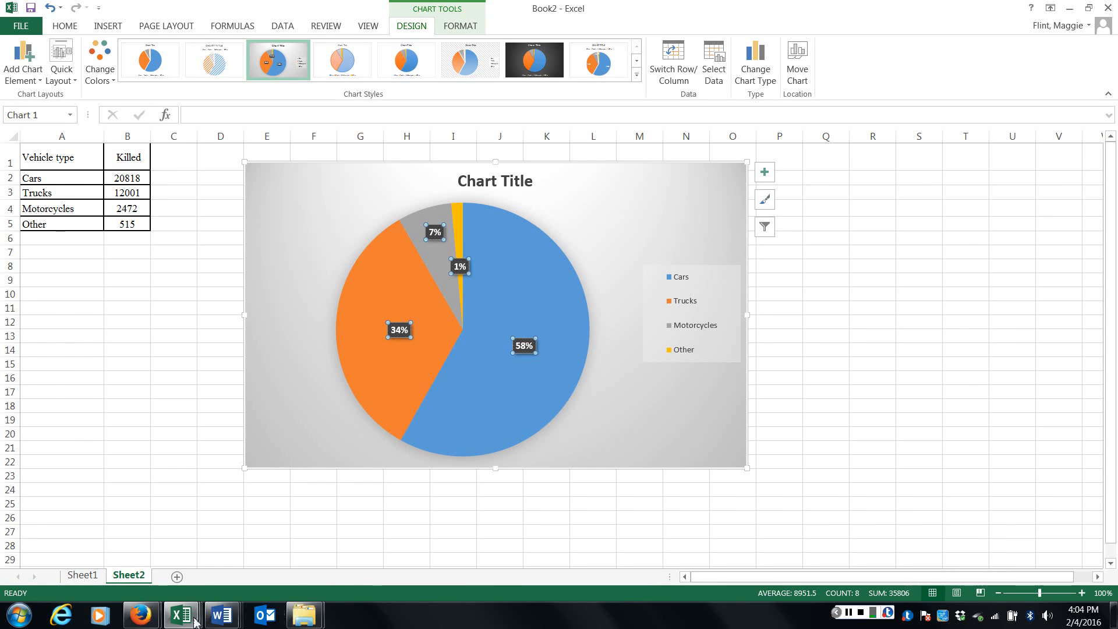
# Step: Switch to the read-only Lab 1 Pie Charts document in Word and read its instructions on the chart title, layout and example chart
pyautogui.click(222, 615)
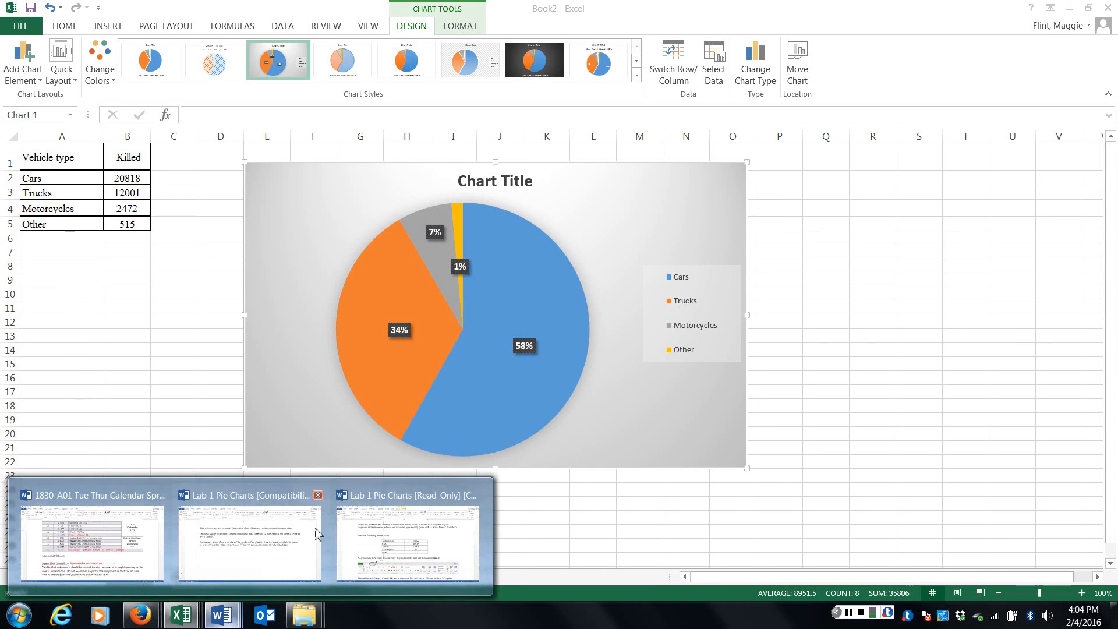
pyautogui.click(411, 542)
pyautogui.scroll(-5, 523, 303)
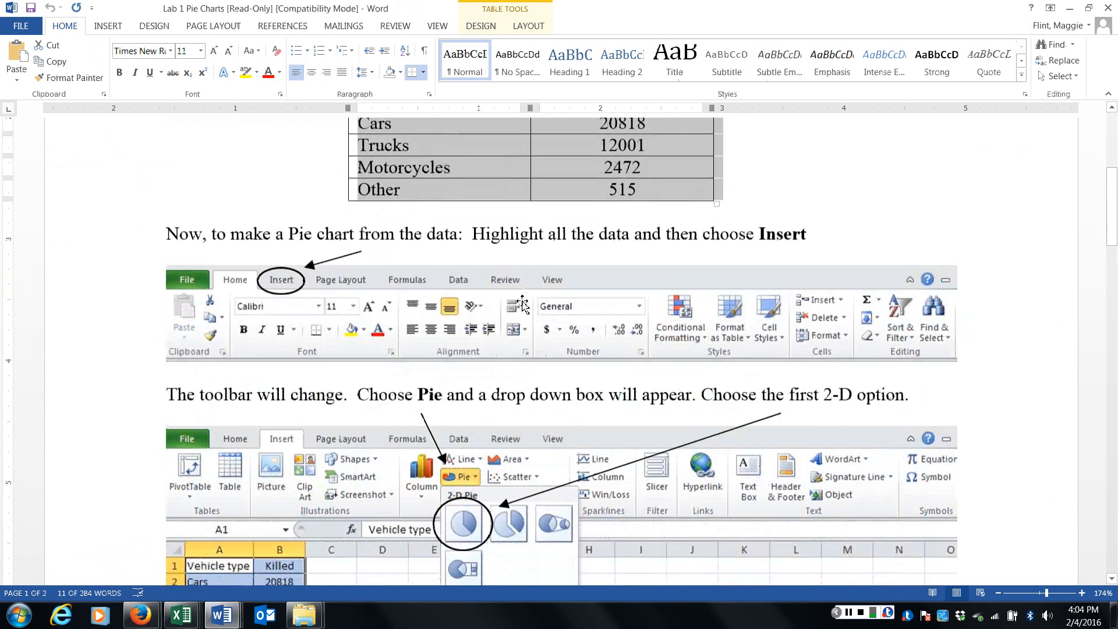
pyautogui.scroll(-6, 522, 303)
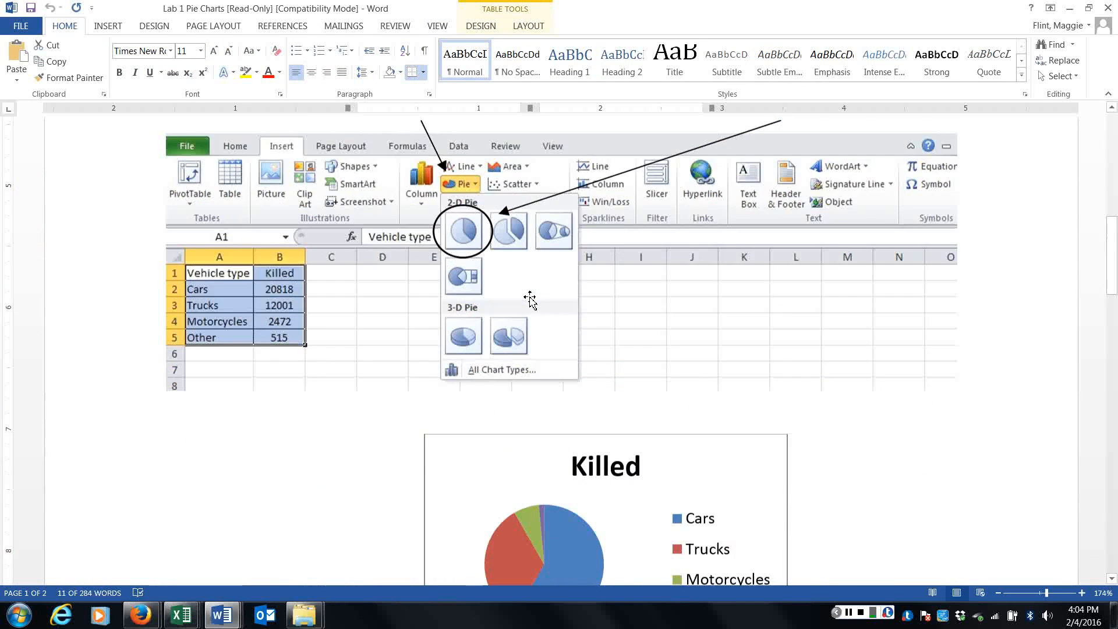
pyautogui.scroll(-4, 529, 298)
pyautogui.scroll(-3, 531, 298)
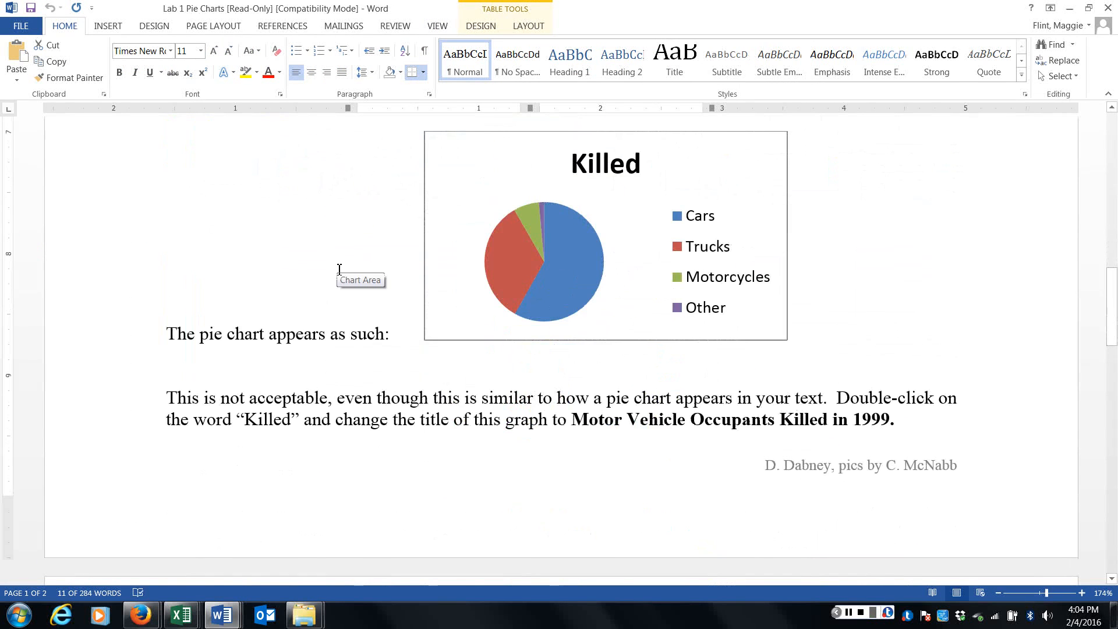
pyautogui.scroll(-3, 339, 269)
pyautogui.scroll(-5, 338, 269)
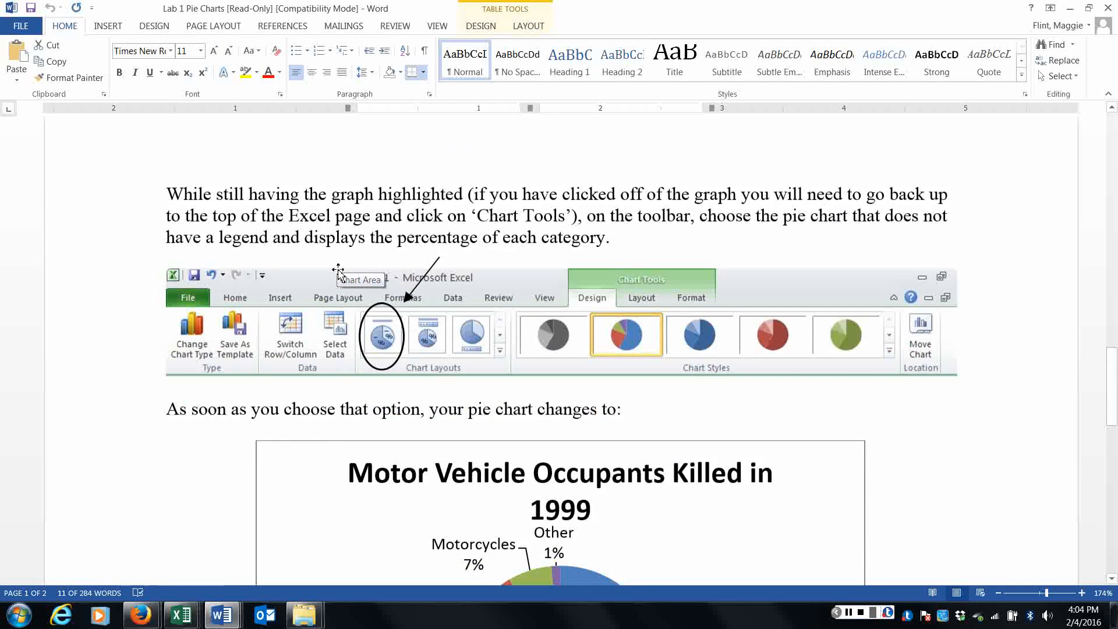
pyautogui.scroll(-3, 339, 270)
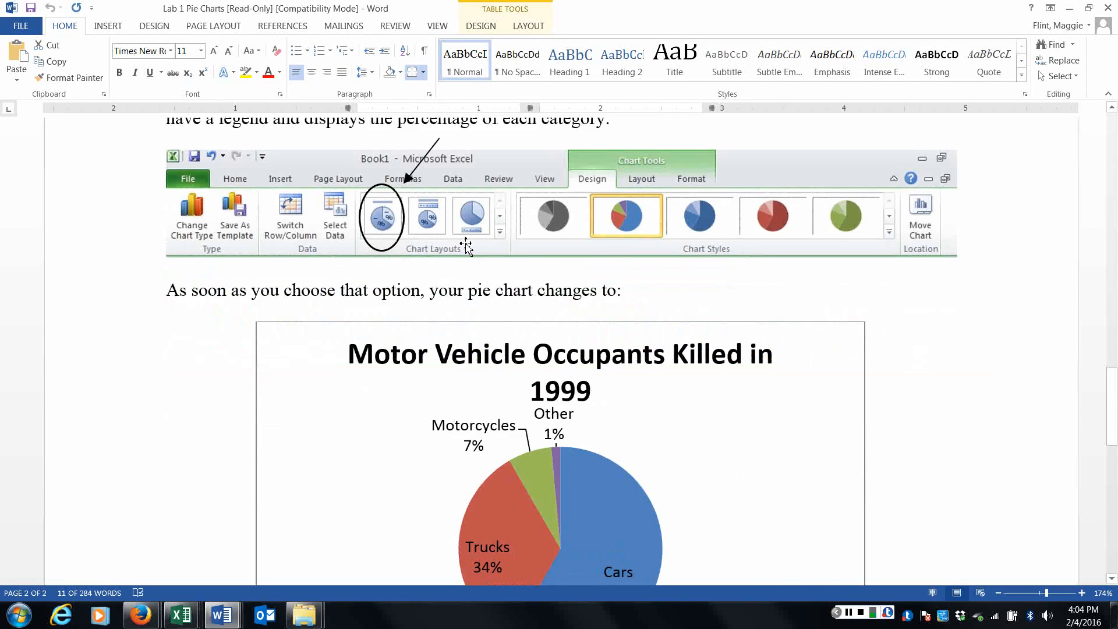
pyautogui.scroll(-5, 607, 462)
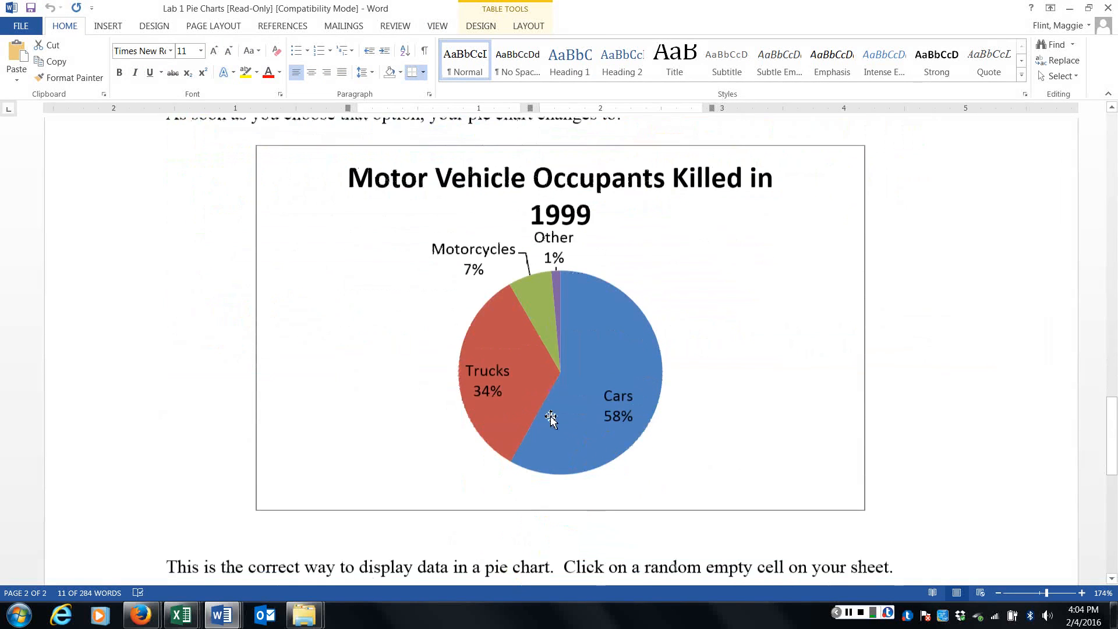
# Step: Return to Book2 in Excel and apply the first quick layout to the pie chart, with category names and percentages and no legend
pyautogui.click(181, 615)
pyautogui.click(408, 544)
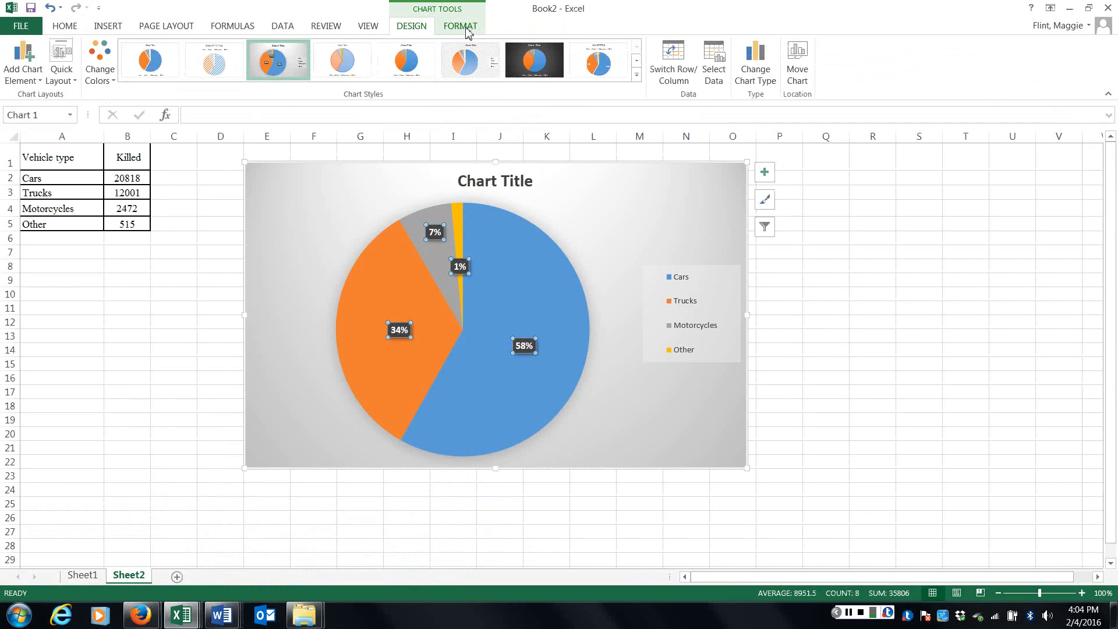
pyautogui.click(467, 27)
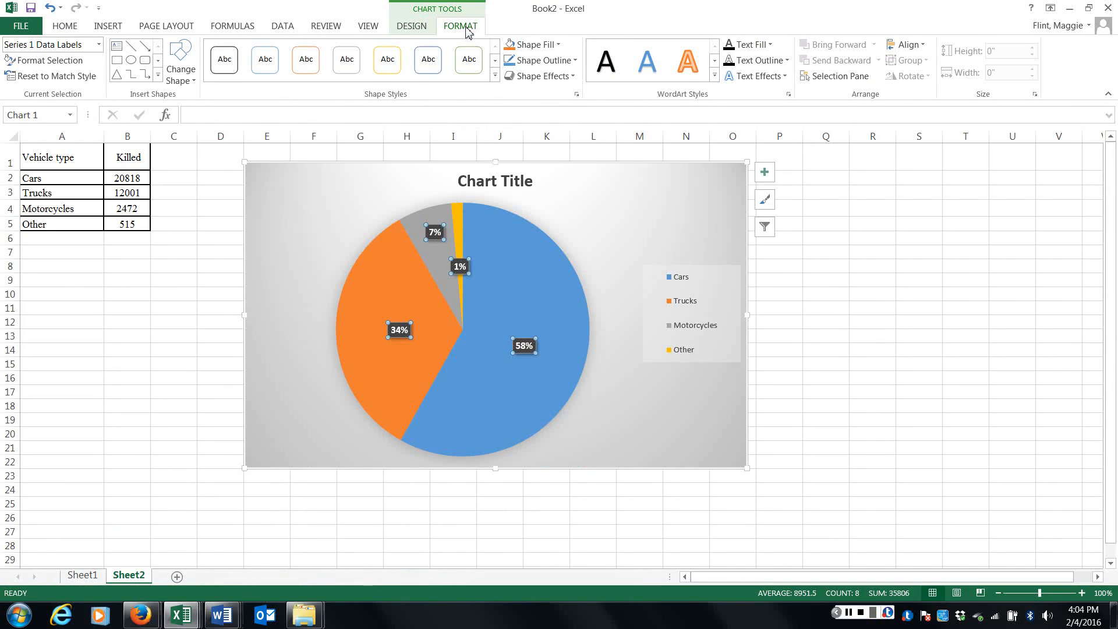
pyautogui.click(415, 26)
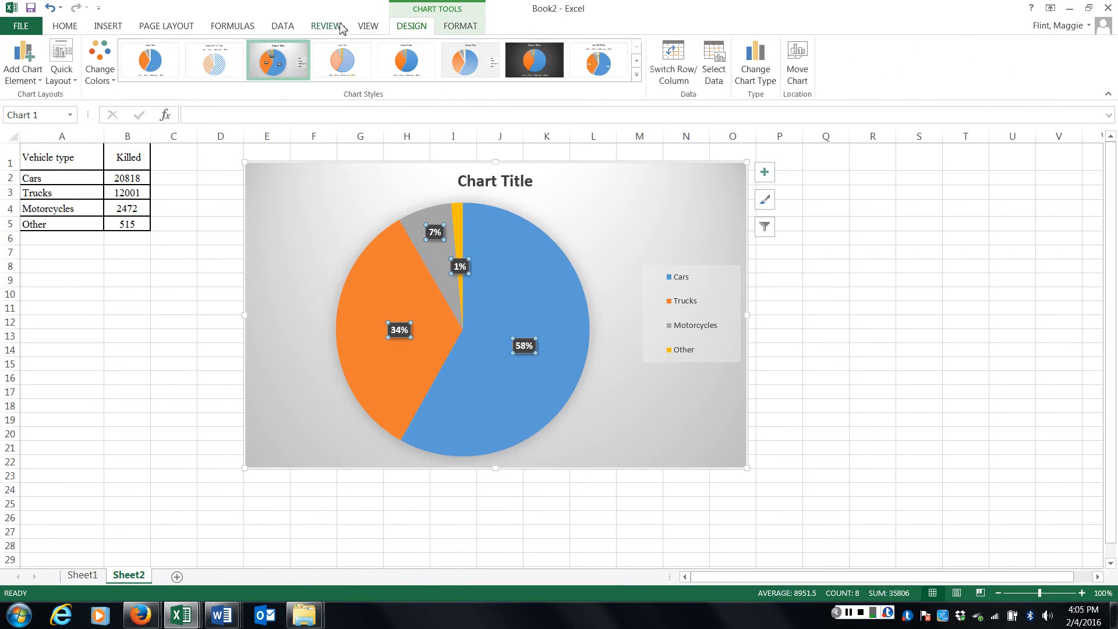
pyautogui.click(360, 27)
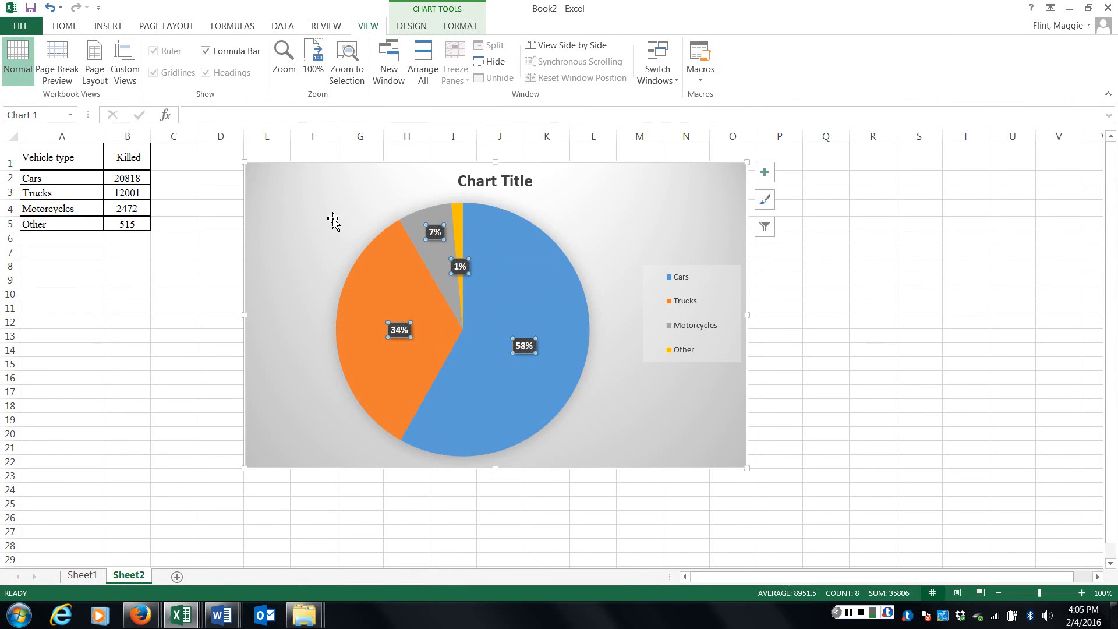
pyautogui.click(465, 29)
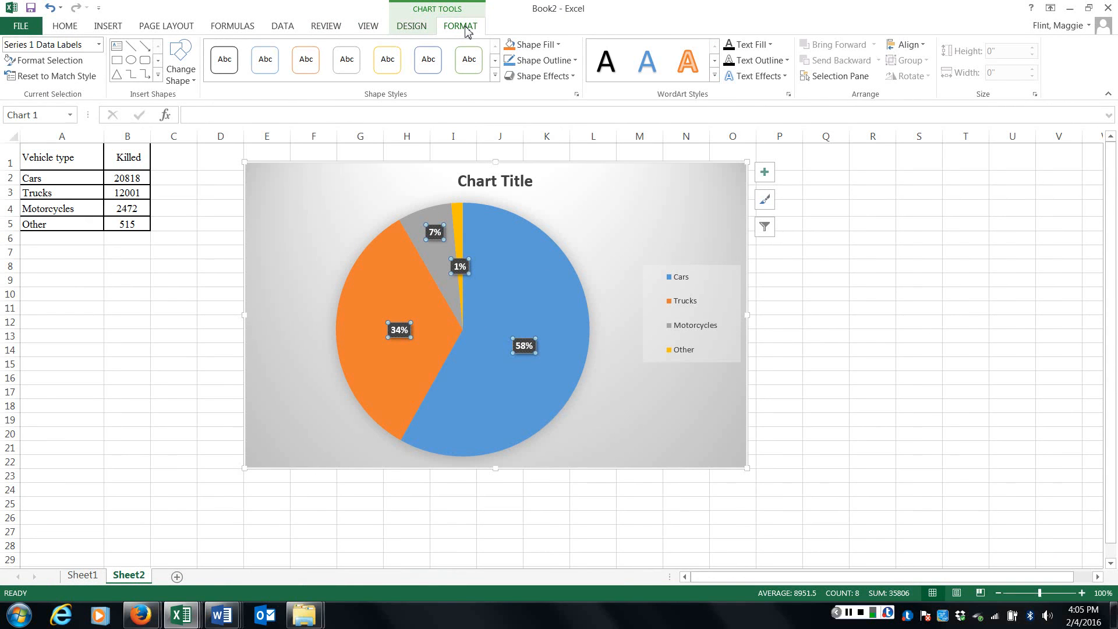
pyautogui.click(419, 29)
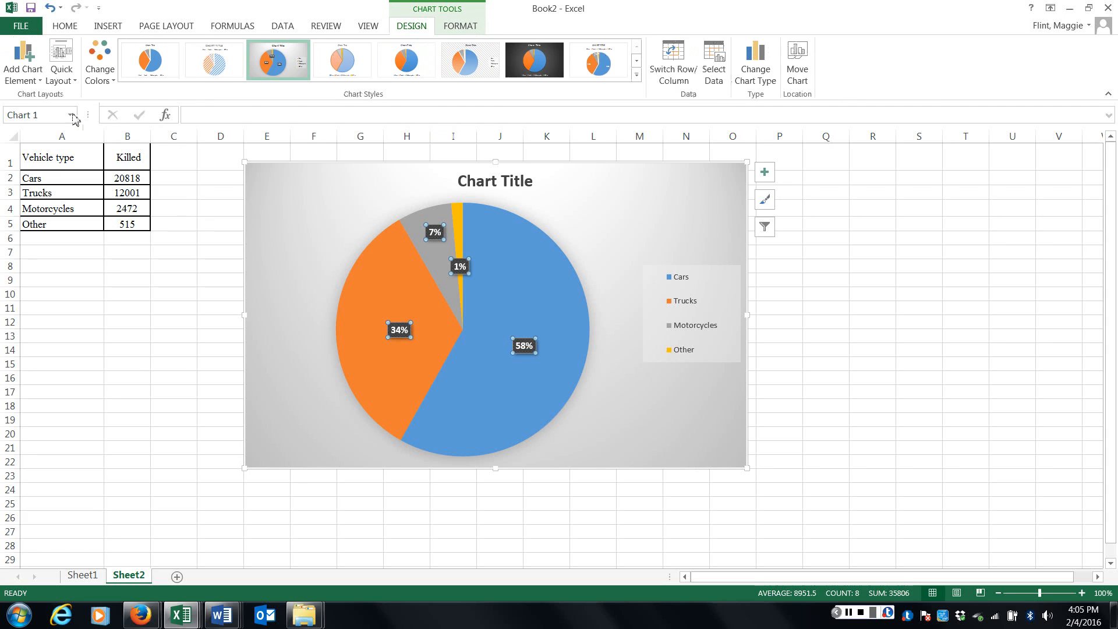
pyautogui.click(68, 71)
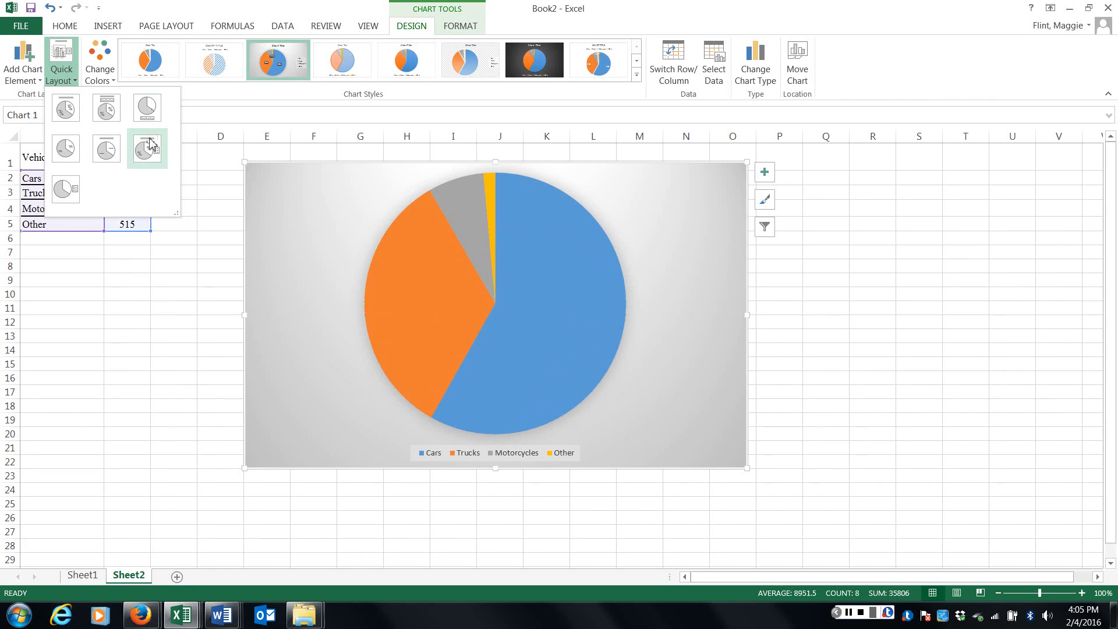
pyautogui.click(71, 110)
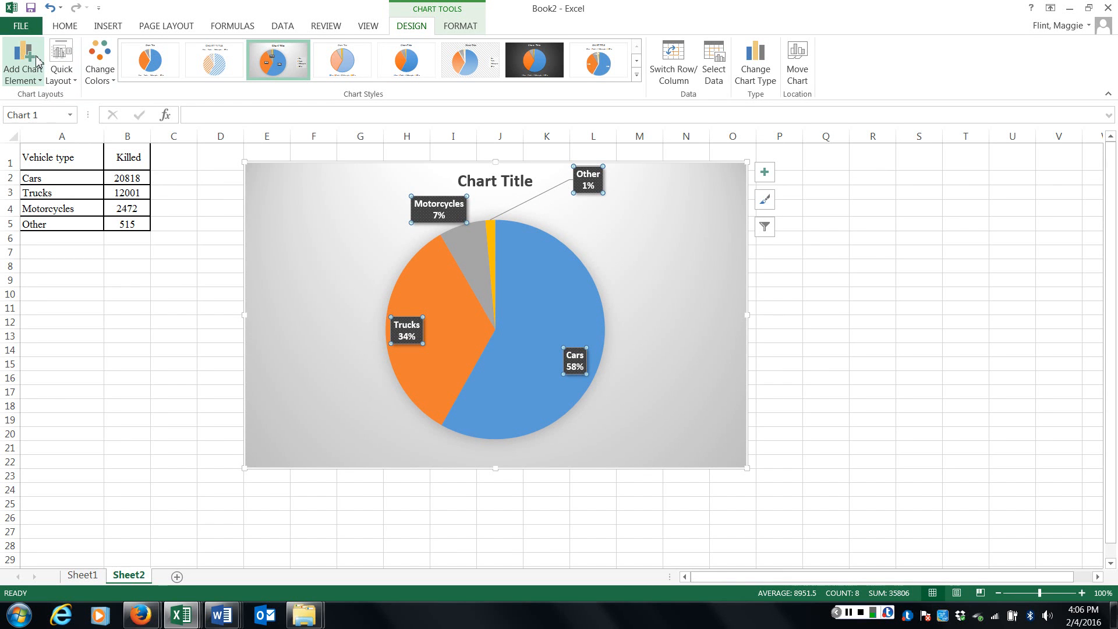
# Step: Review the data label placement choices available for the pie chart, then dismiss them
pyautogui.click(35, 76)
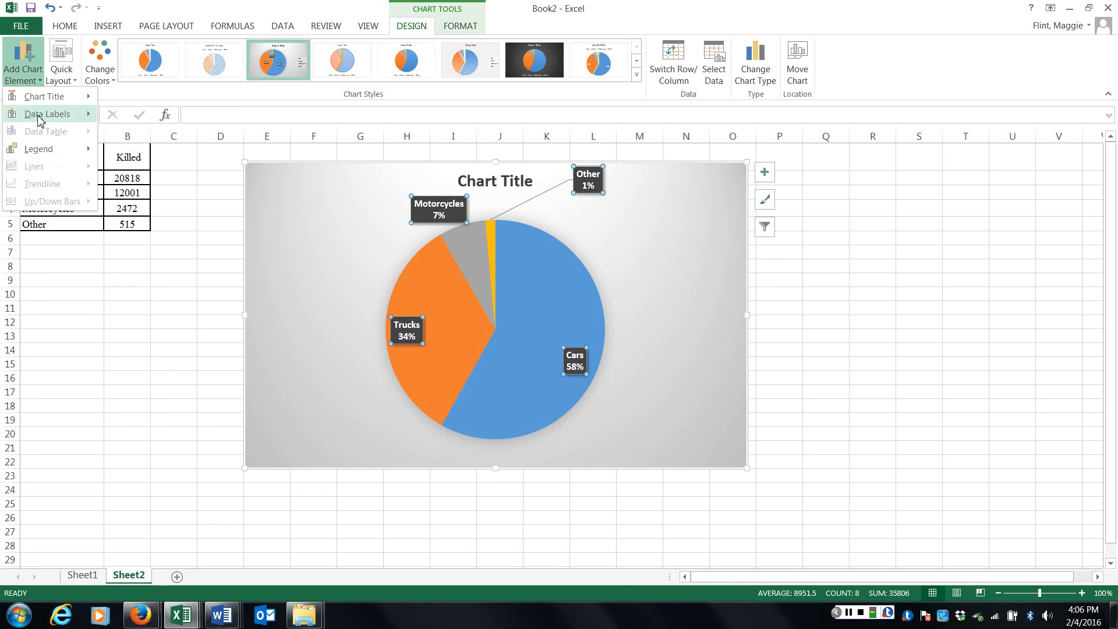
pyautogui.moveTo(37, 118)
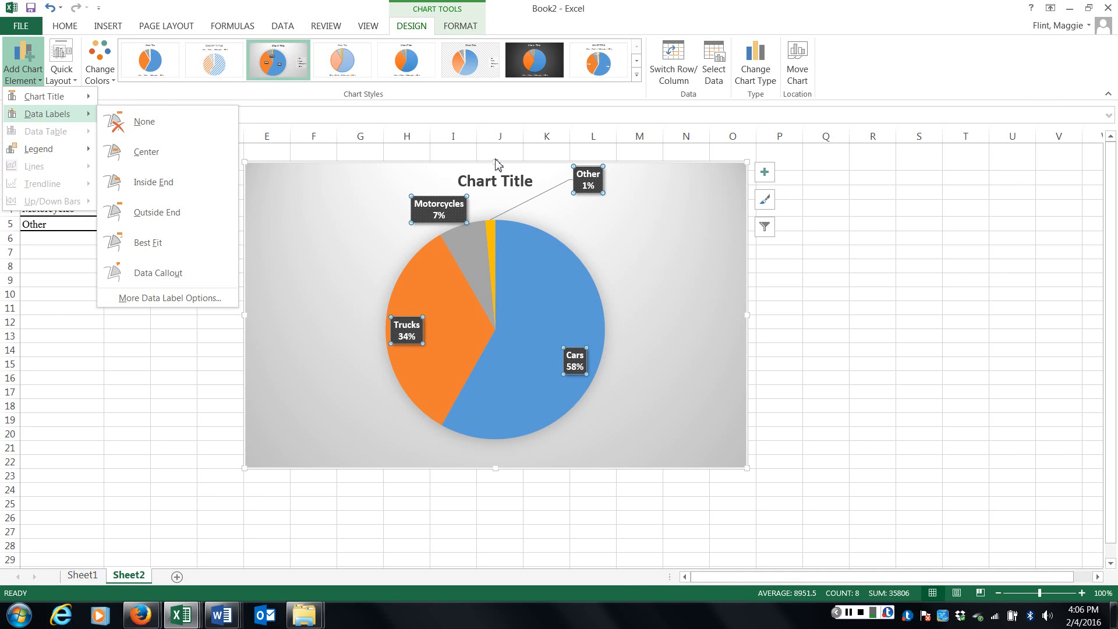
pyautogui.click(496, 187)
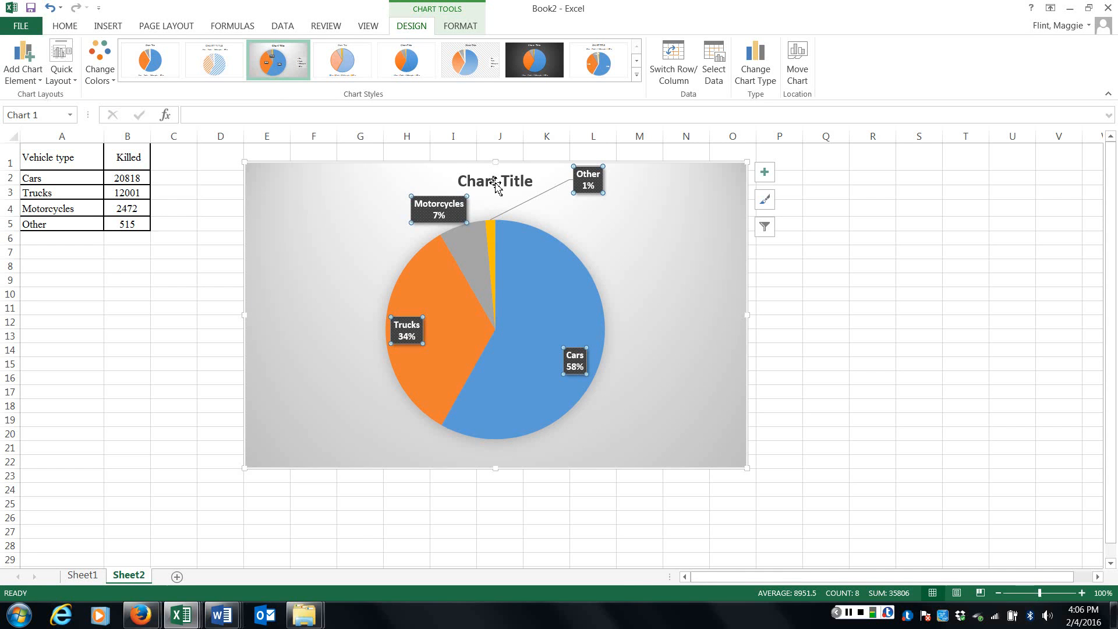
# Step: Select the placeholder text of the chart title, then check the Lab 1 Pie Charts document in Word for the required title and remaining instructions
pyautogui.click(494, 184)
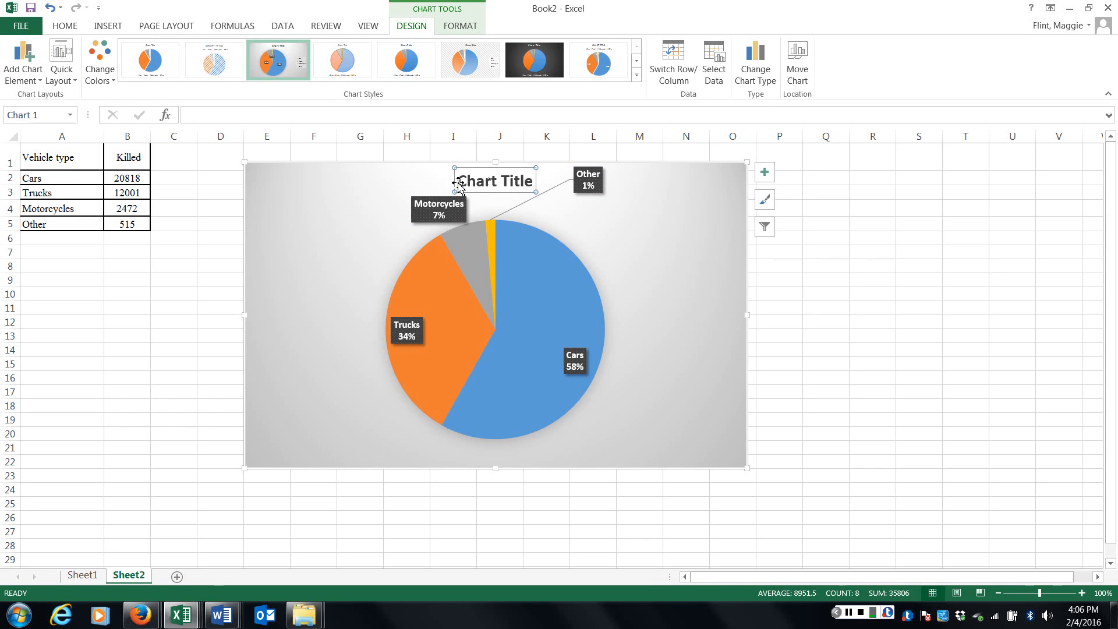
pyautogui.moveTo(459, 185); pyautogui.dragTo(536, 185)
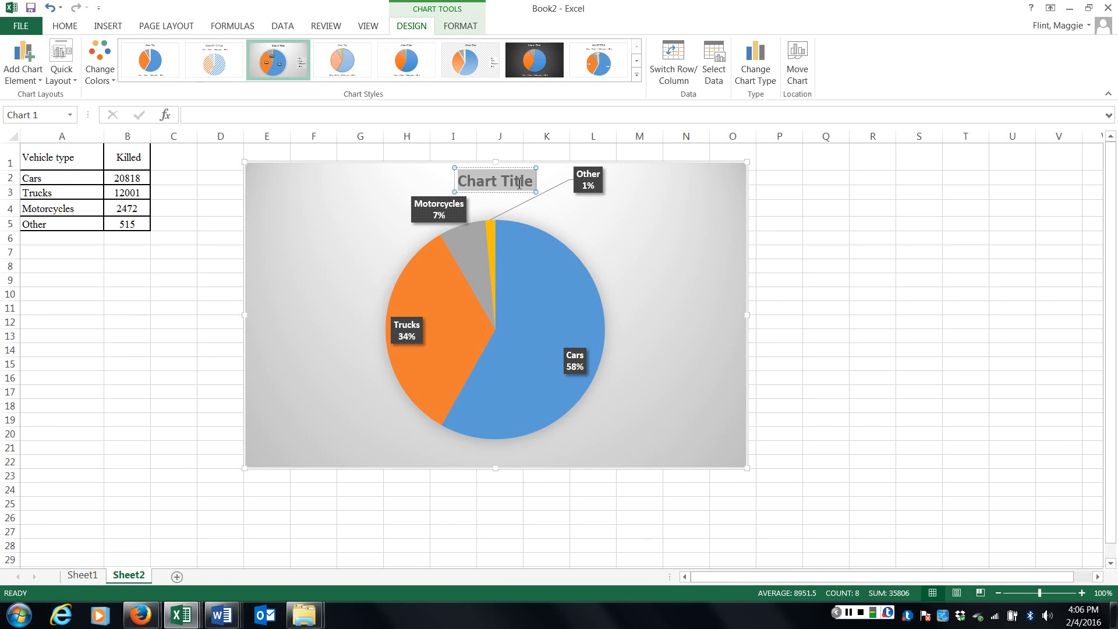
pyautogui.click(229, 619)
pyautogui.click(379, 525)
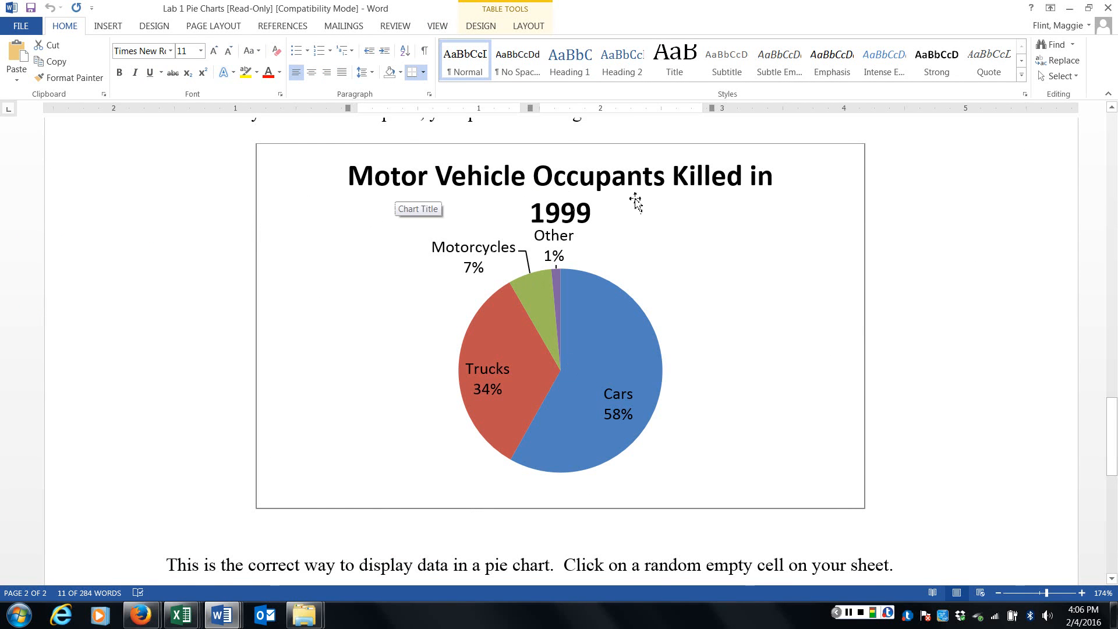
pyautogui.scroll(3, 670, 210)
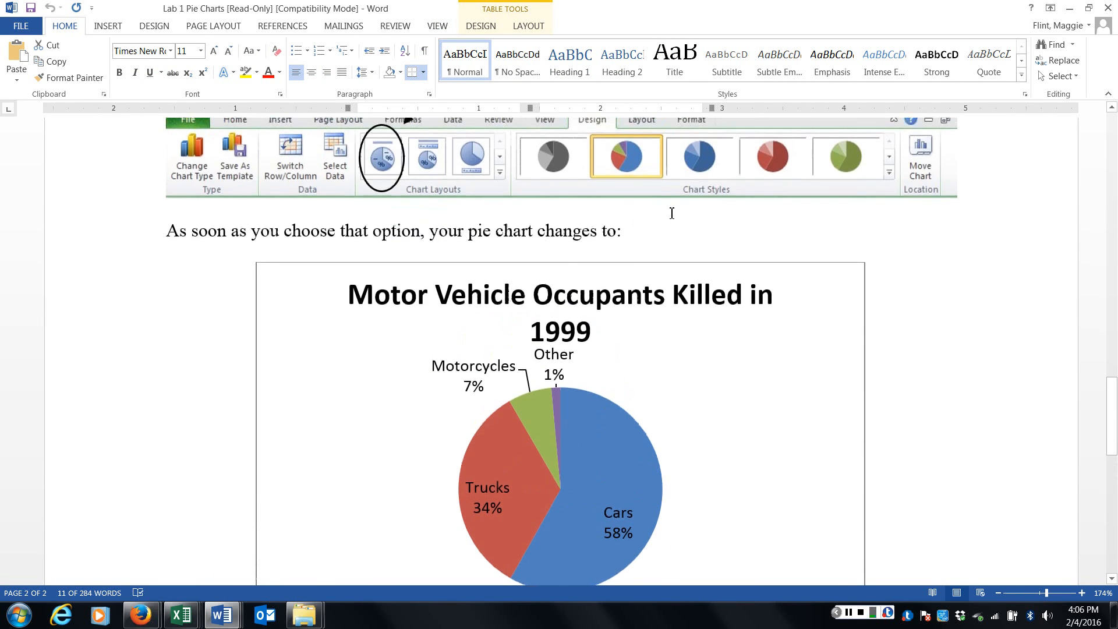
pyautogui.scroll(3, 672, 213)
pyautogui.scroll(-6, 671, 263)
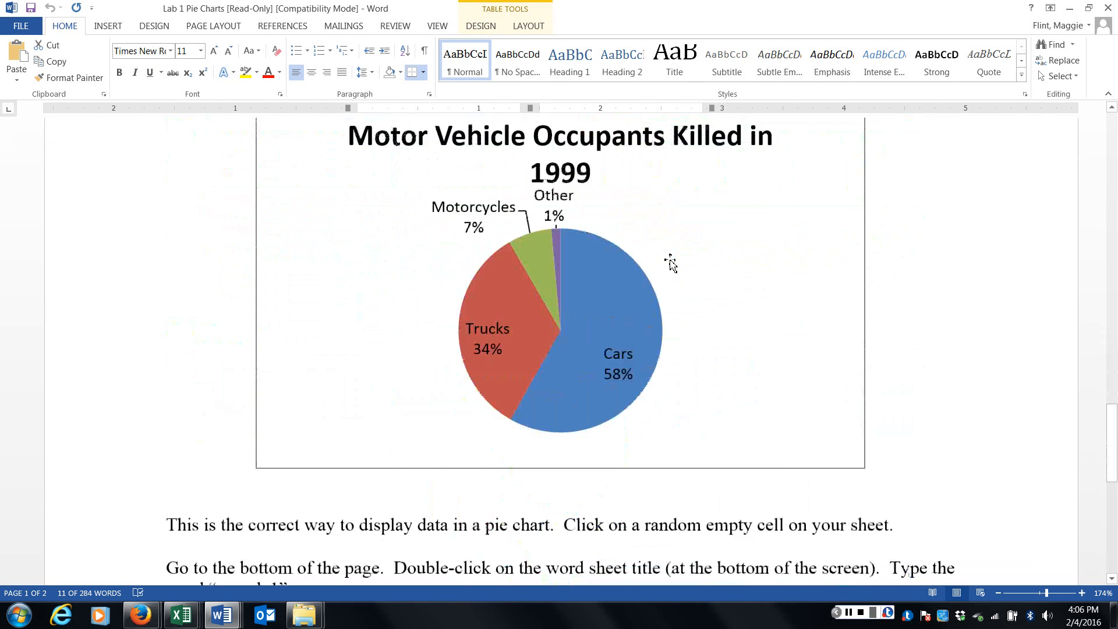
pyautogui.scroll(-3, 670, 264)
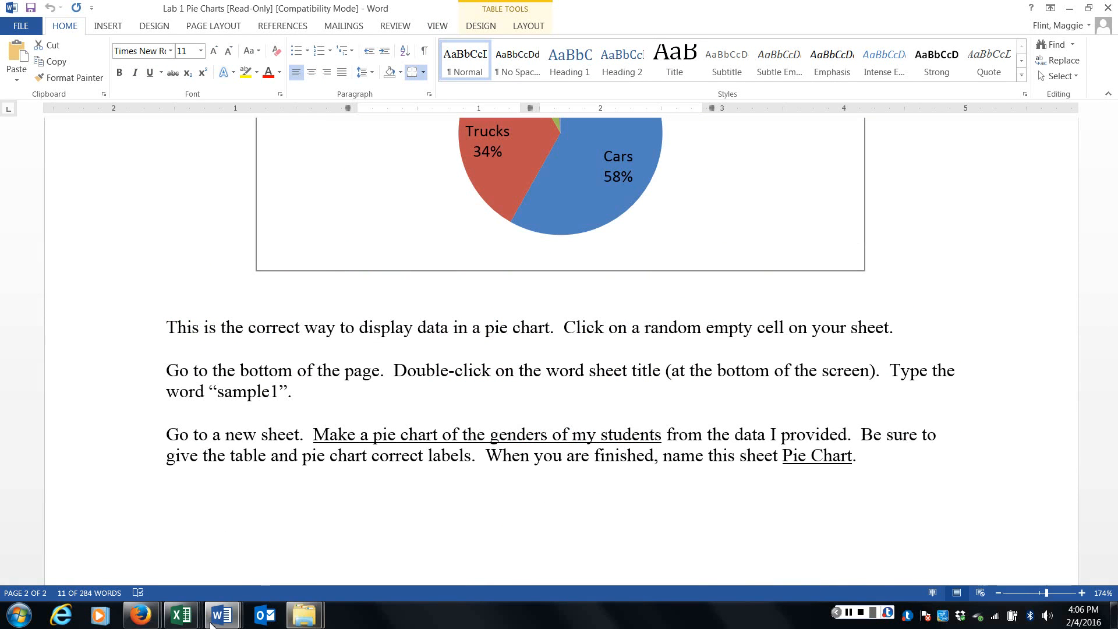
# Step: Return to Book2 in Excel and replace the chart title with "Motor Vehicles Occupants Killed in 1999"
pyautogui.moveTo(181, 615)
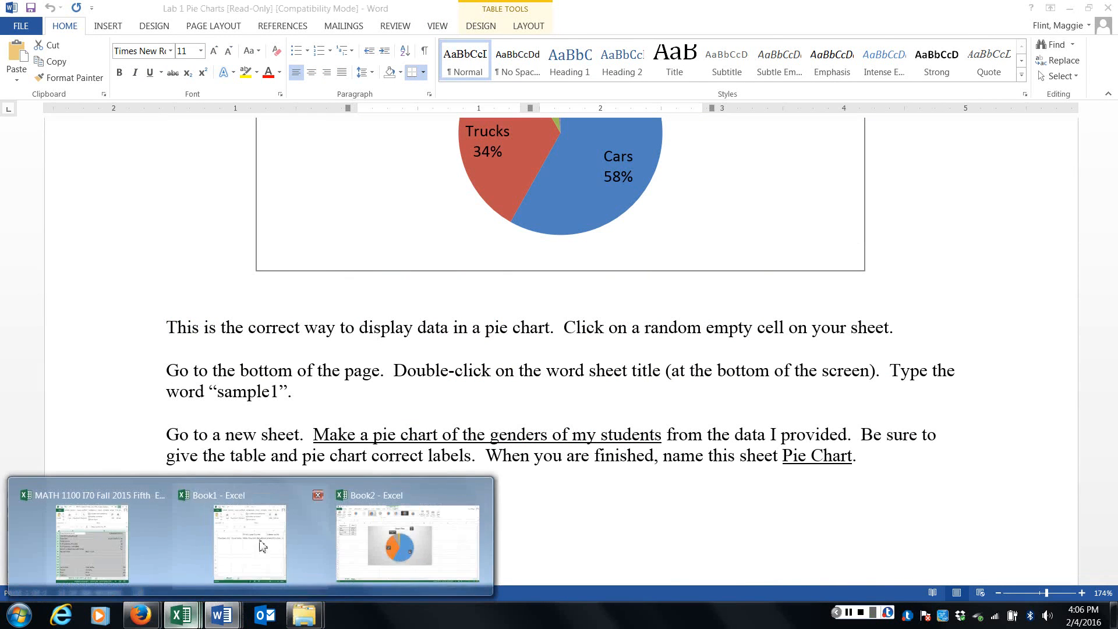
pyautogui.click(402, 544)
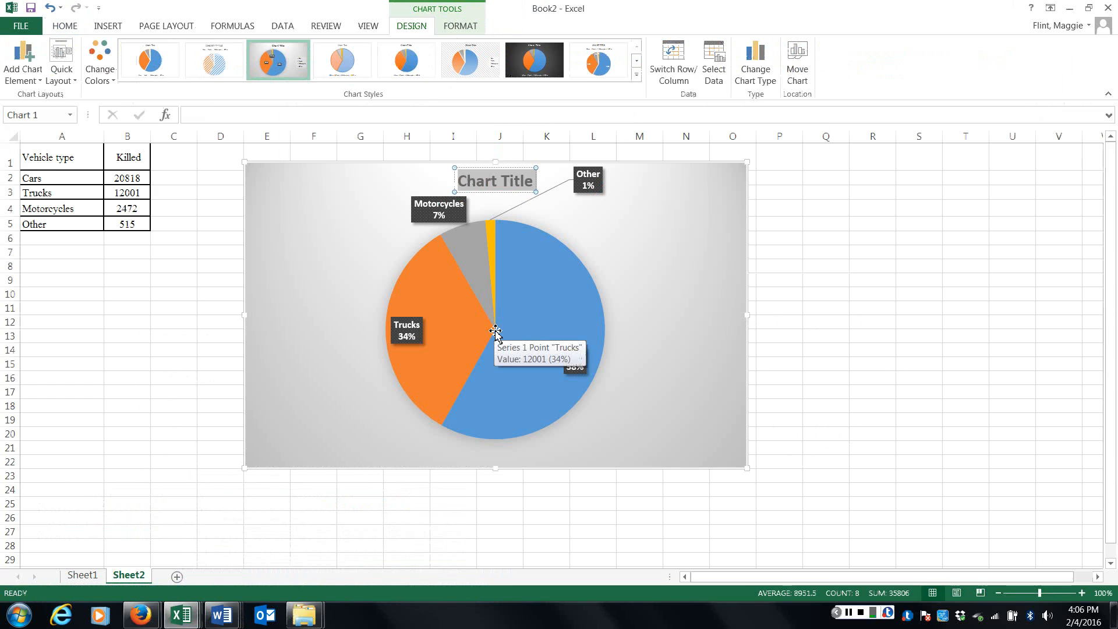
pyautogui.write('Mo')
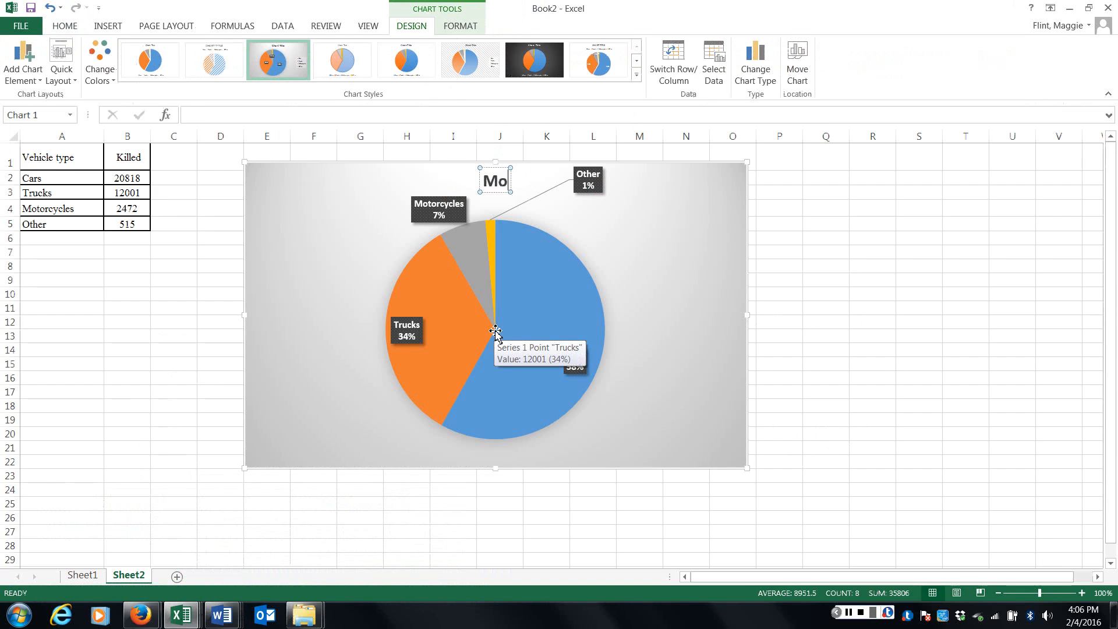
pyautogui.write('tor V')
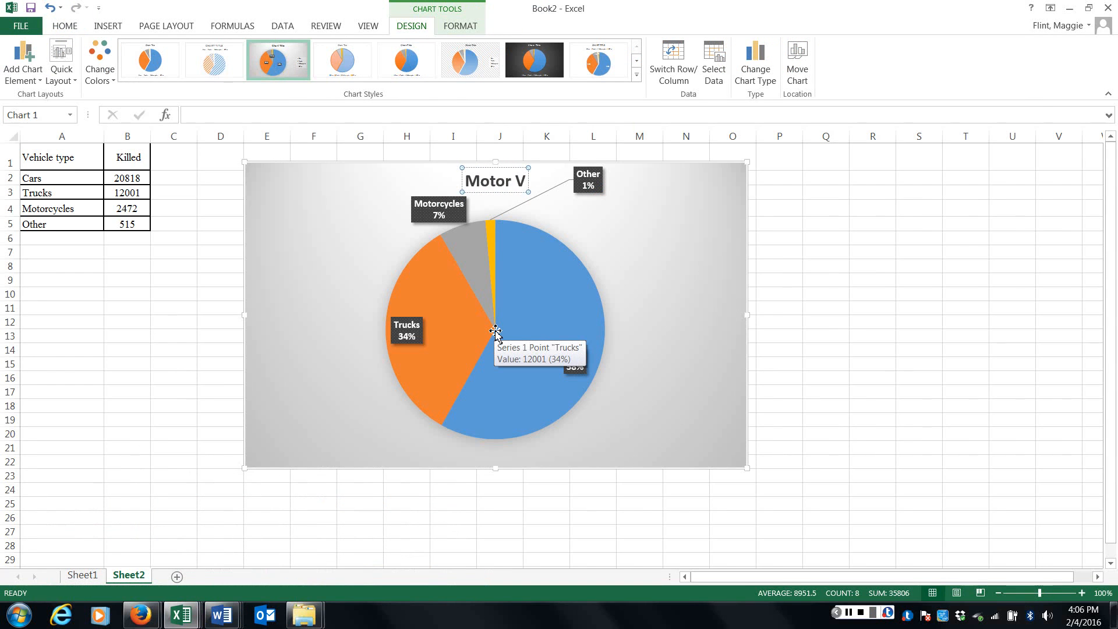
pyautogui.write('ehicles')
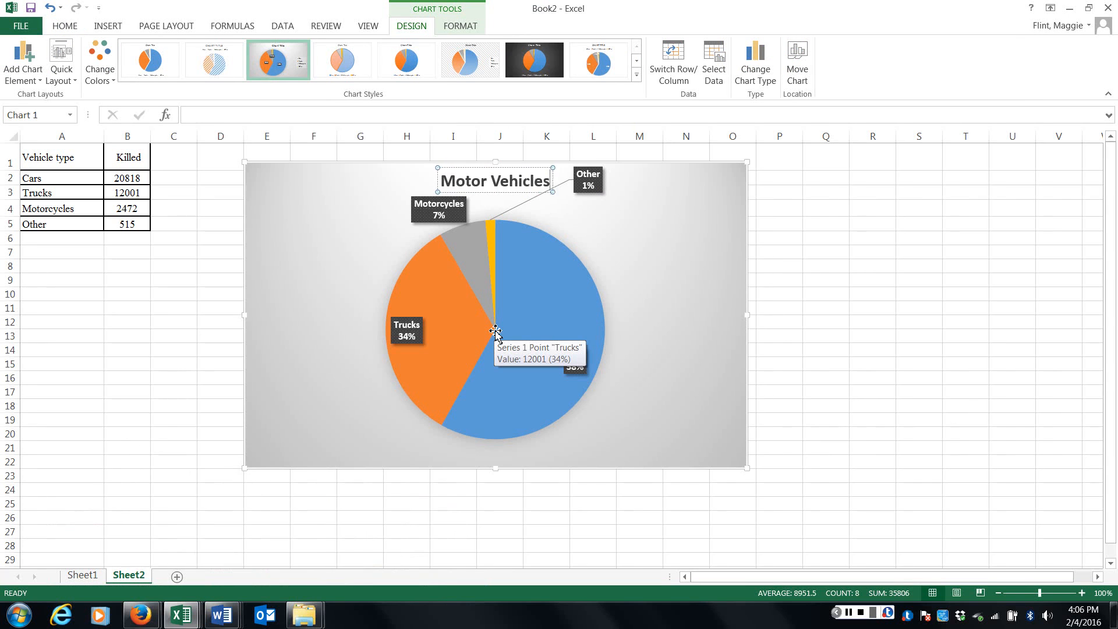
pyautogui.write(' Occ')
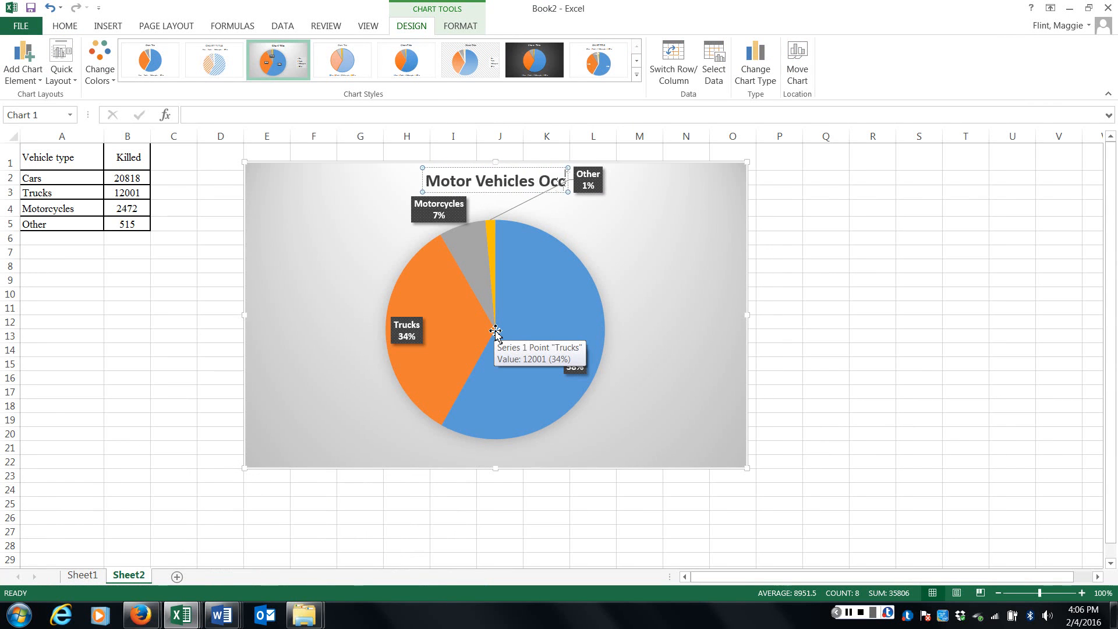
pyautogui.write('upan')
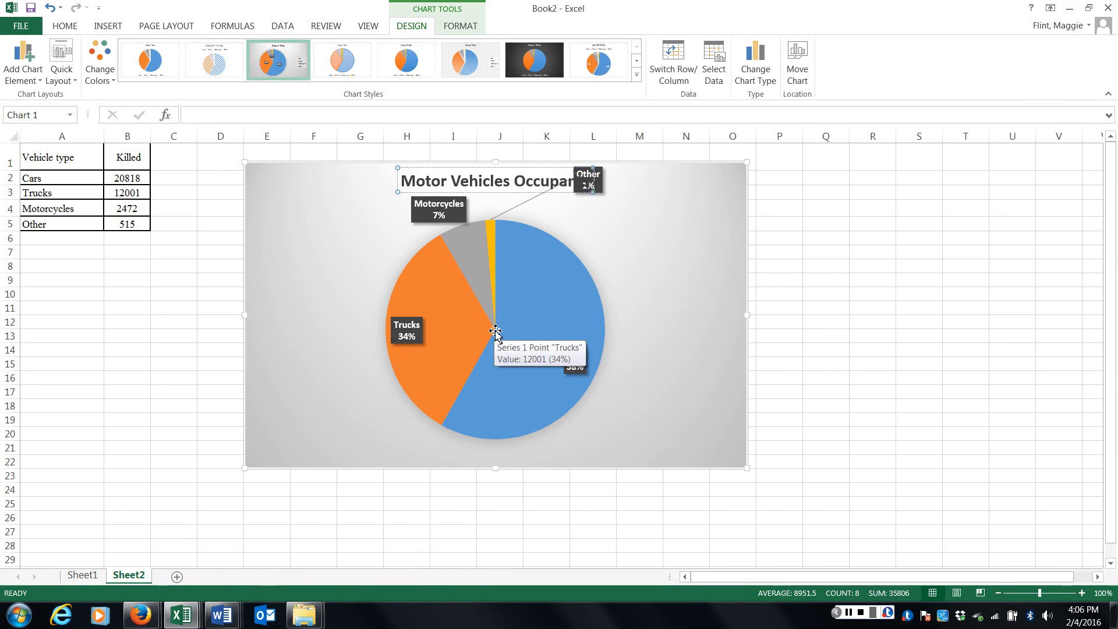
pyautogui.write('ts Killed in')
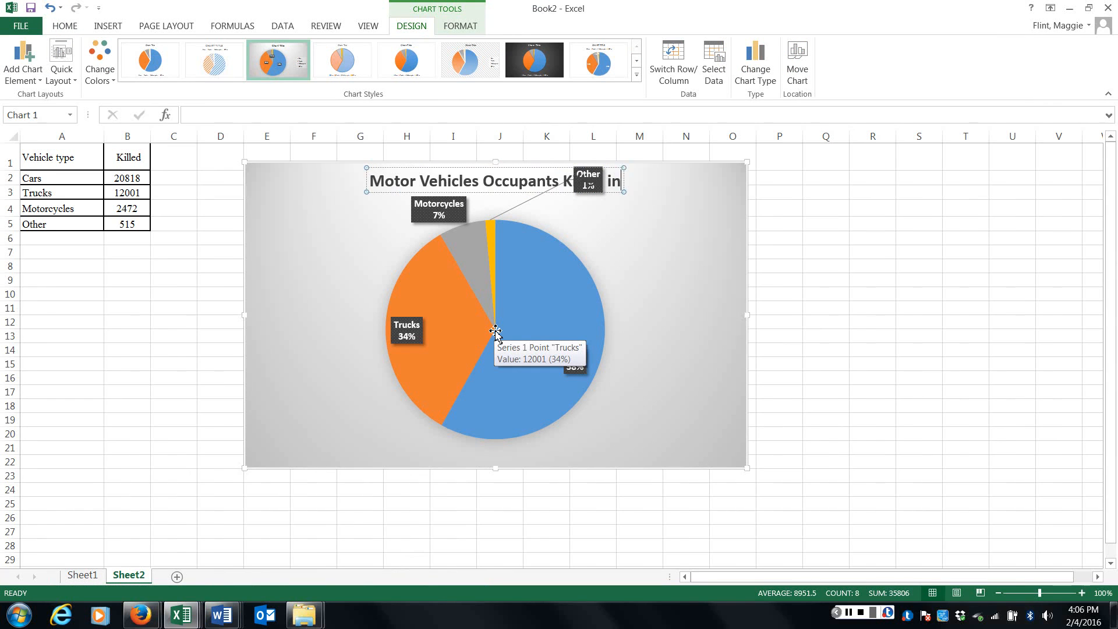
pyautogui.write(' 1999')
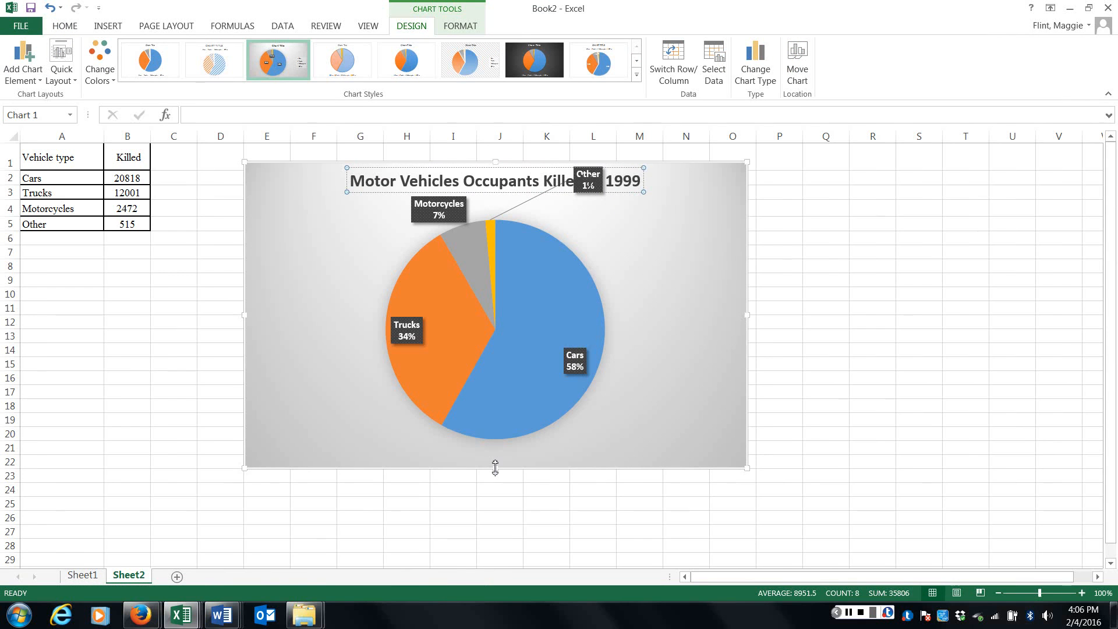
# Step: Enlarge the pie chart downward and outward to about column P, row 27, so the title and labels no longer overlap
pyautogui.moveTo(495, 468); pyautogui.dragTo(493, 496)
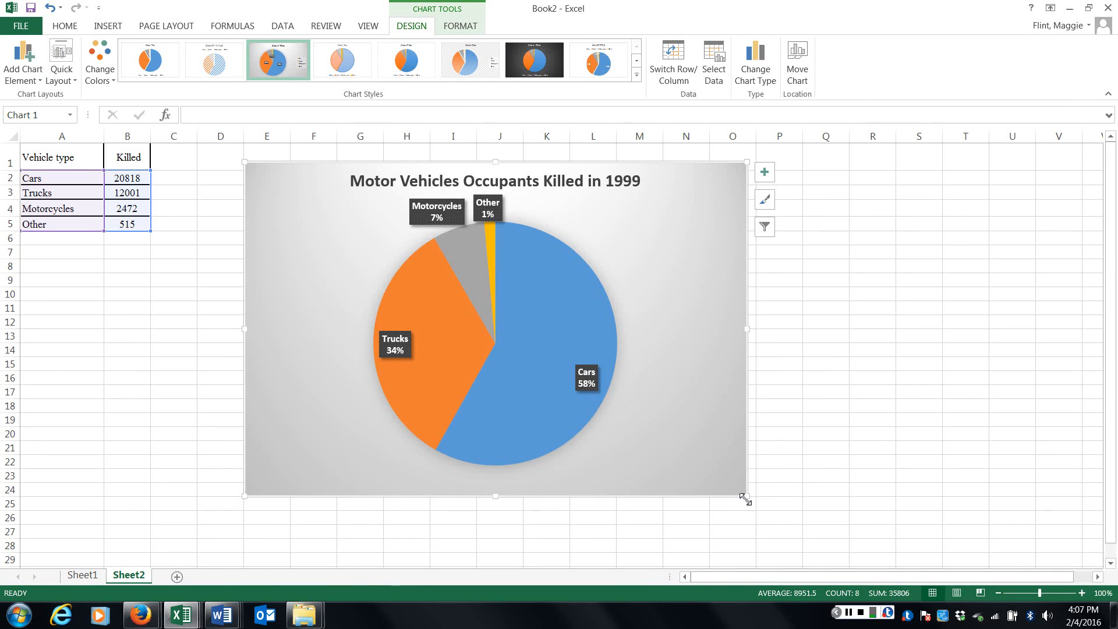
pyautogui.moveTo(745, 498); pyautogui.dragTo(787, 532)
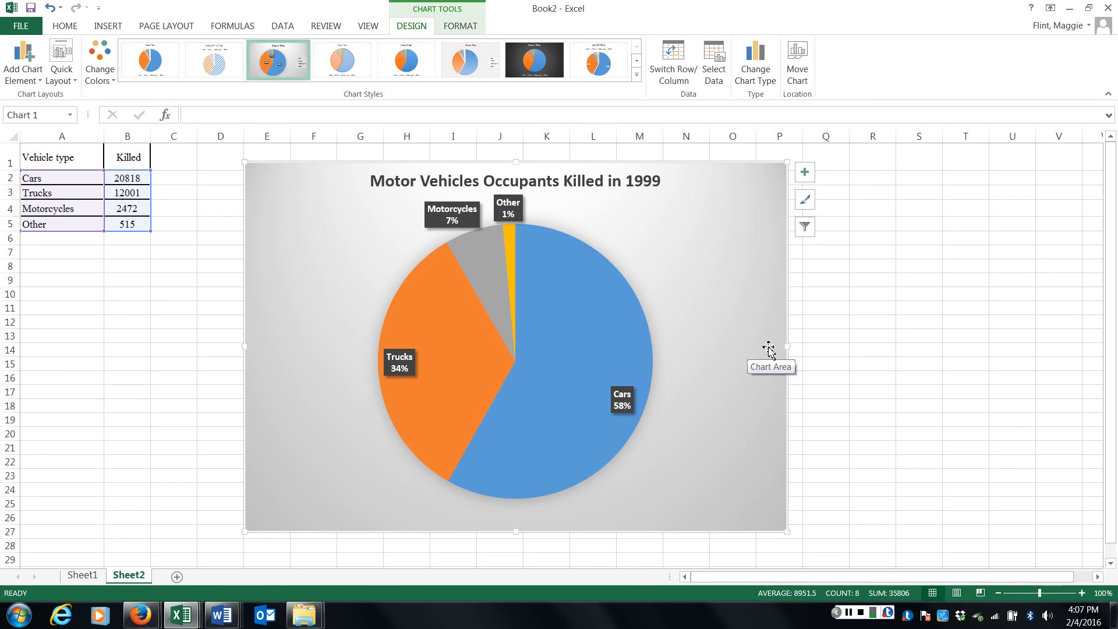
# Step: Enlarge the pie chart slightly so that it extends to about column Q and row 28
pyautogui.moveTo(788, 346); pyautogui.dragTo(827, 346)
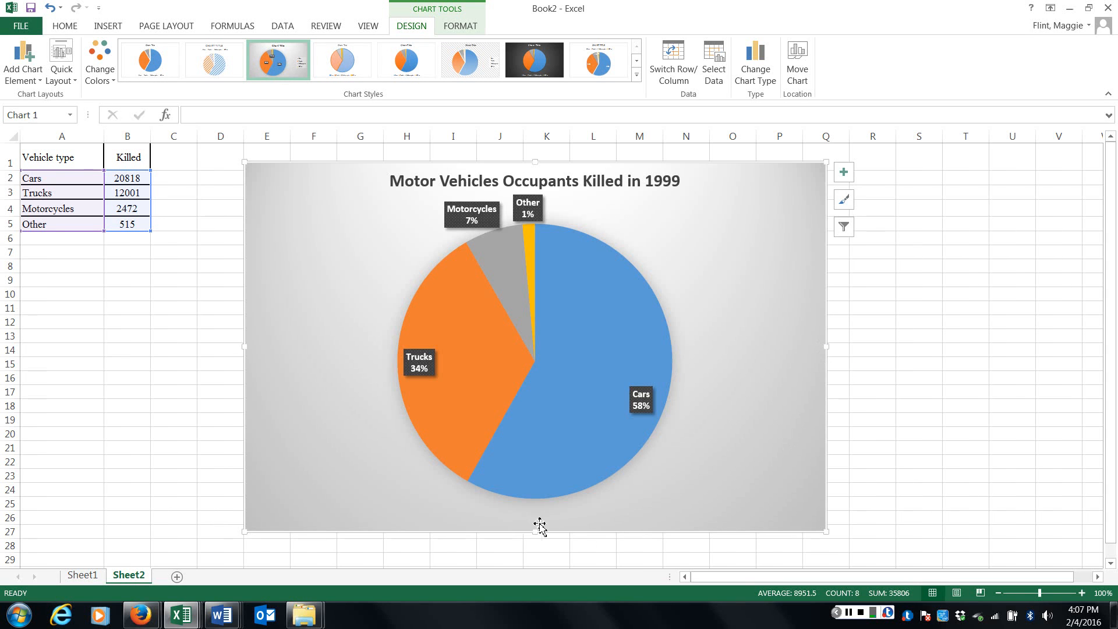
pyautogui.moveTo(536, 532); pyautogui.dragTo(537, 548)
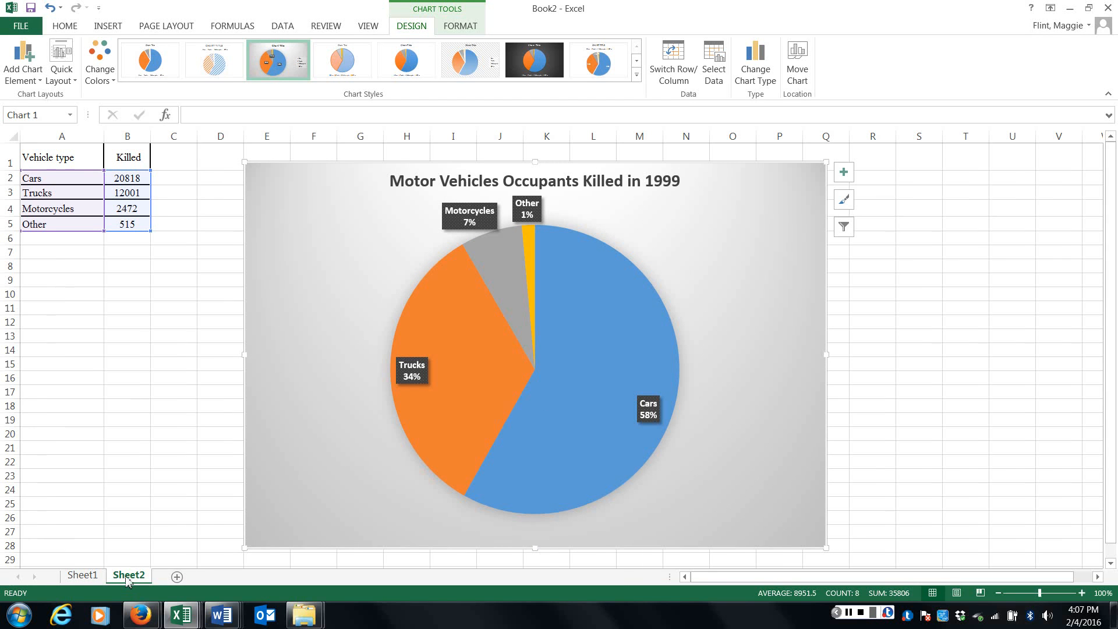
# Step: Rename the pie chart's worksheet from Sheet2 to Sample and move Sheet1 after it
pyautogui.moveTo(130, 576); pyautogui.dragTo(131, 561)
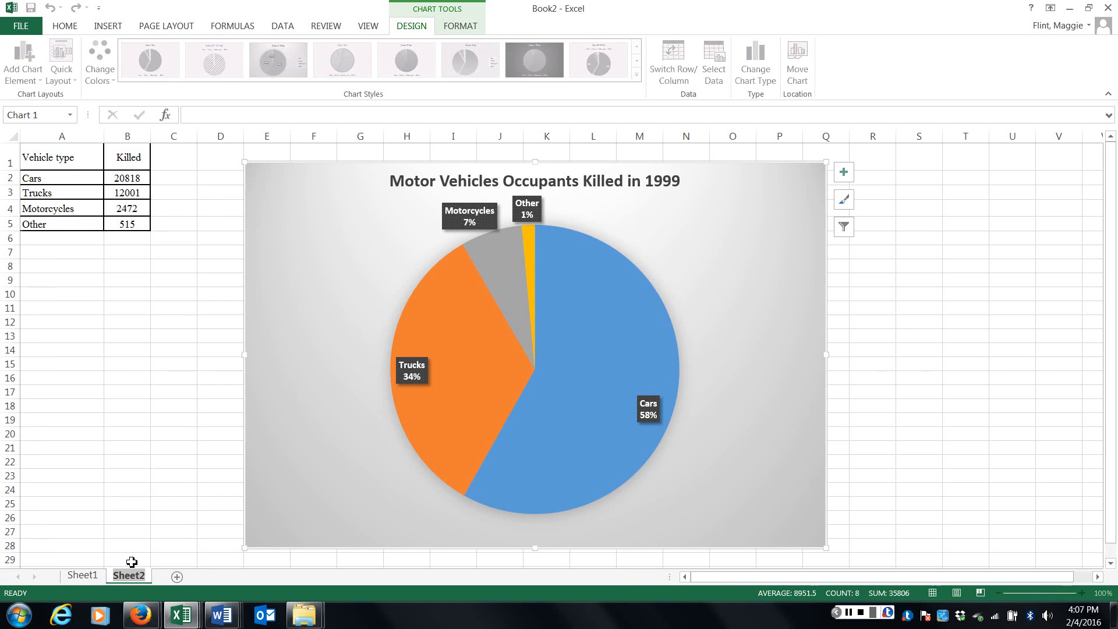
pyautogui.write('Sampl')
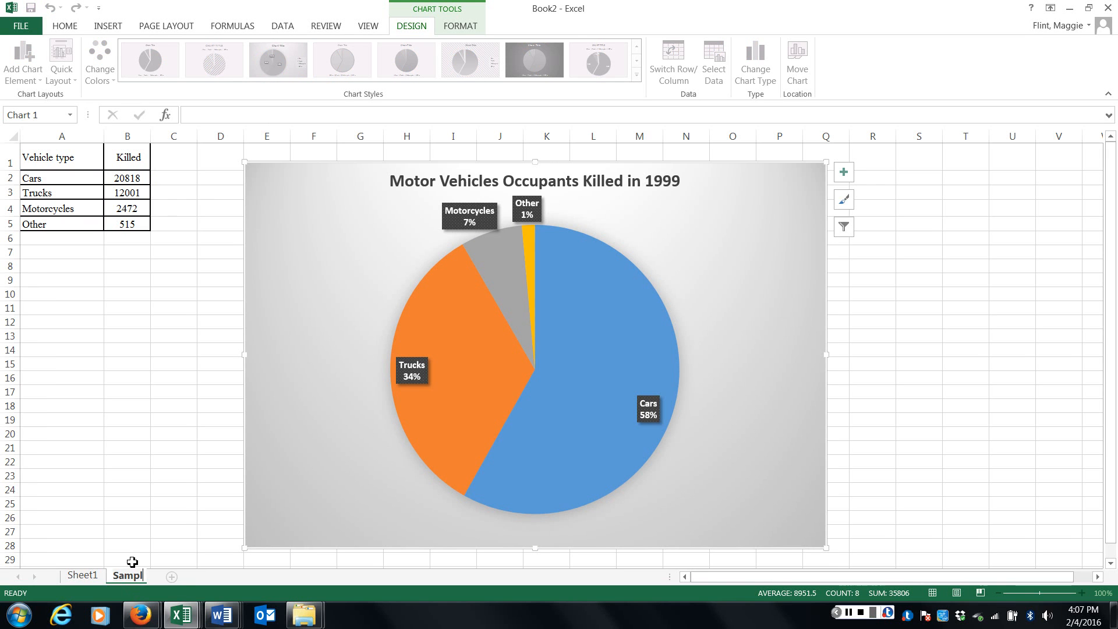
pyautogui.write('e')
pyautogui.press('Return')
pyautogui.click(81, 577)
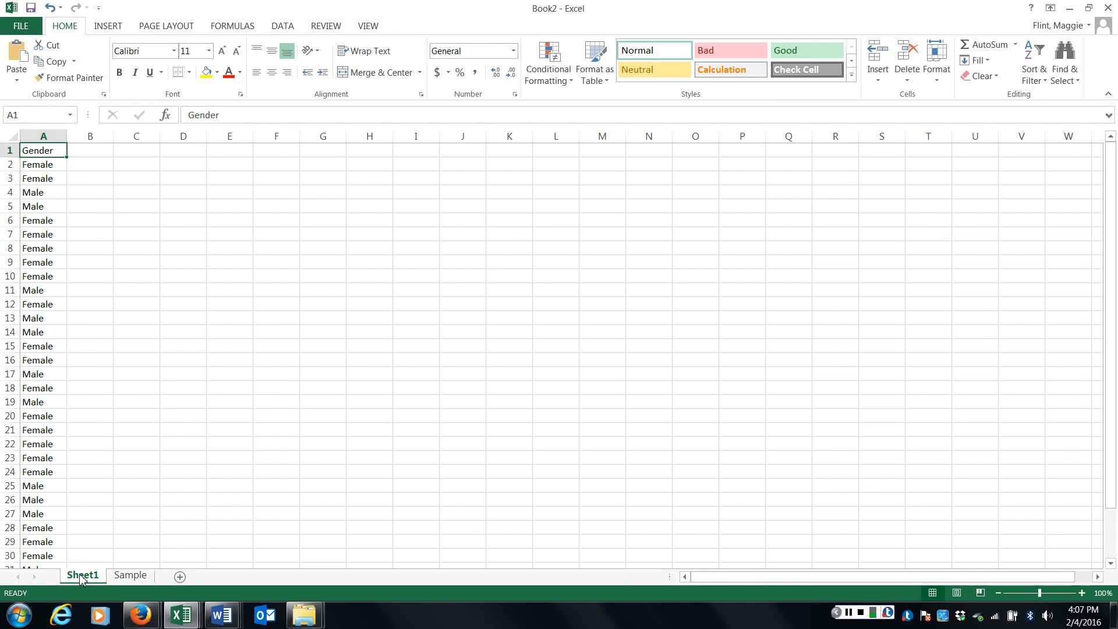
pyautogui.moveTo(82, 579)
pyautogui.mouseDown()
pyautogui.moveTo(130, 547)
pyautogui.moveTo(165, 569)
pyautogui.mouseUp()
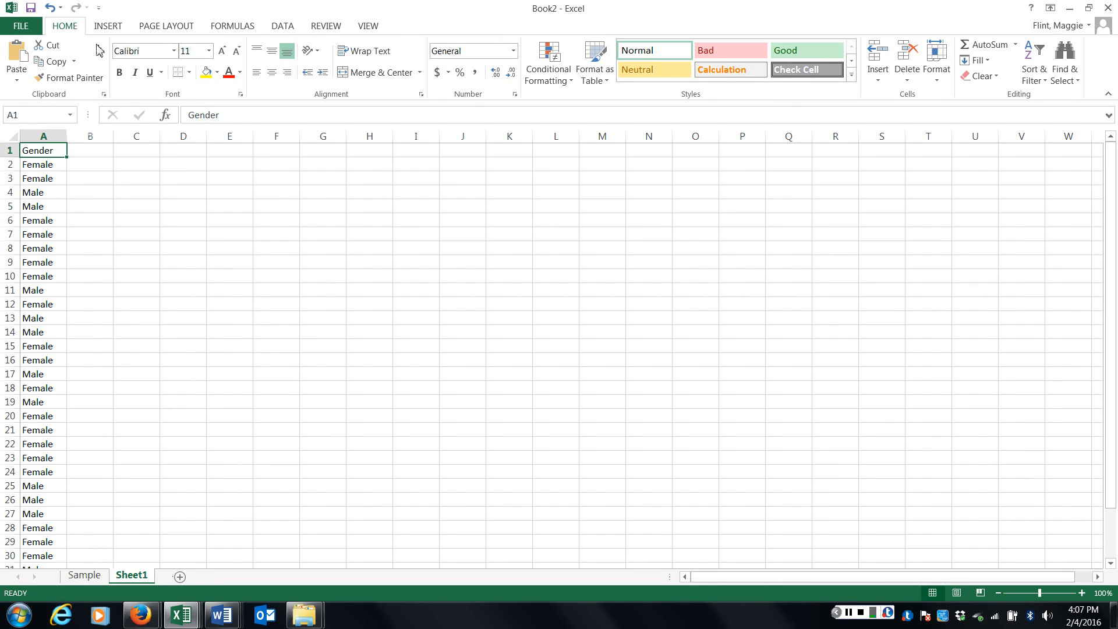
pyautogui.click(191, 621)
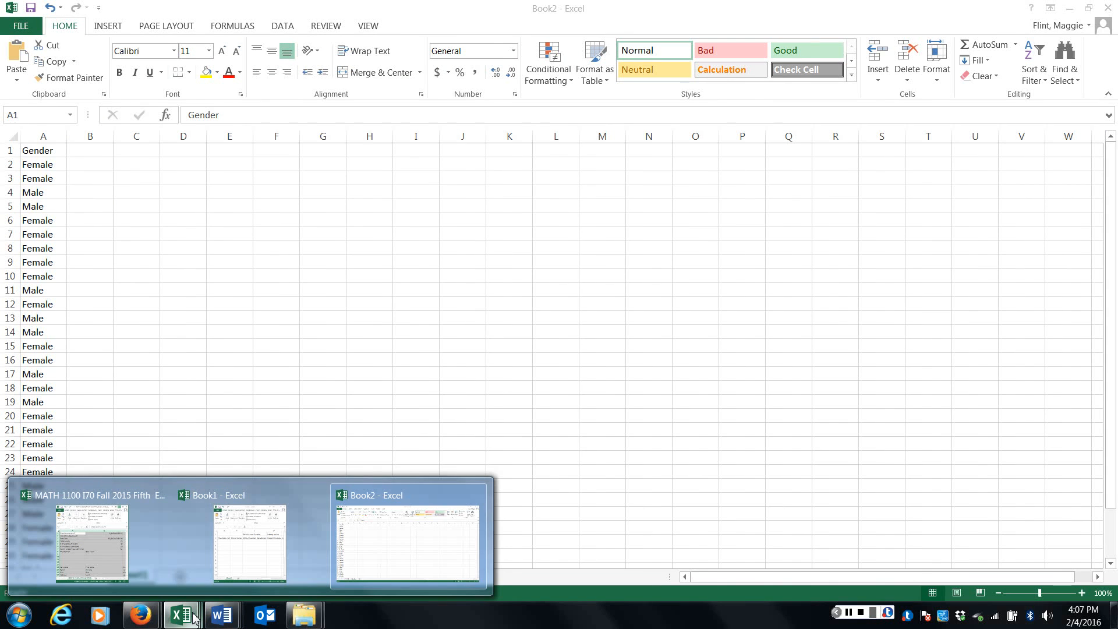
pyautogui.click(445, 174)
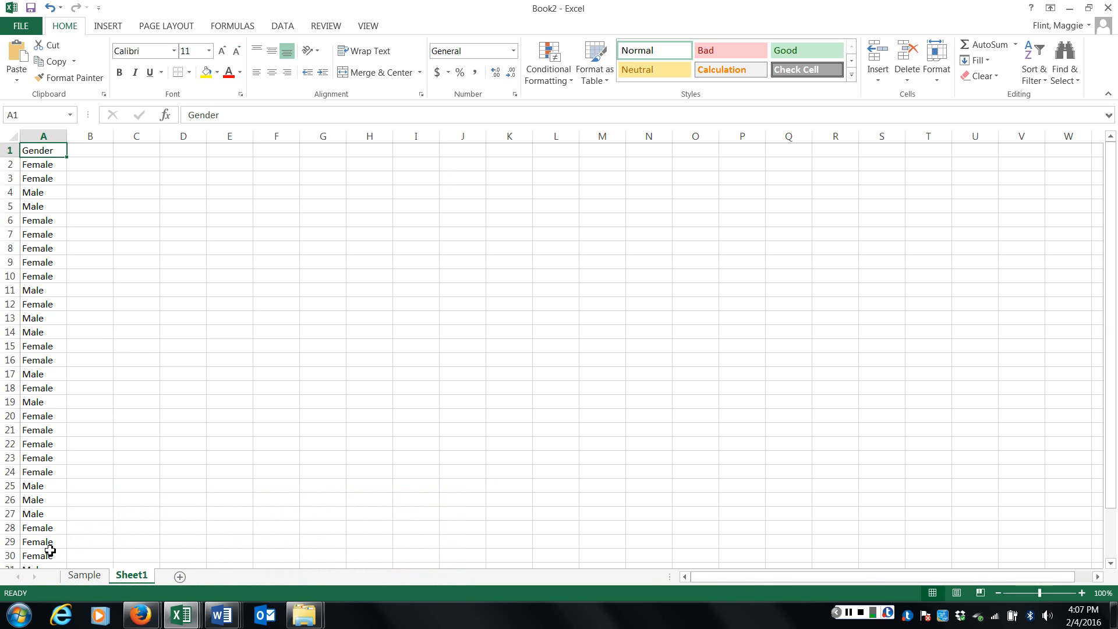
# Step: Copy the whole Gender column A of Sheet1 into column C
pyautogui.click(42, 135)
pyautogui.rightClick(41, 136)
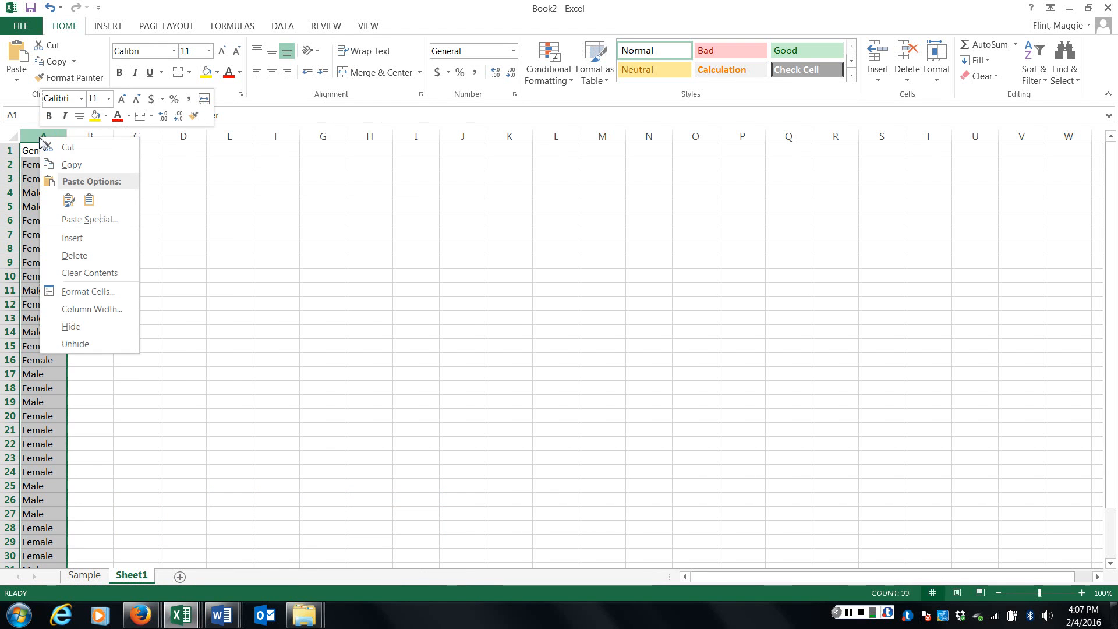
pyautogui.click(72, 167)
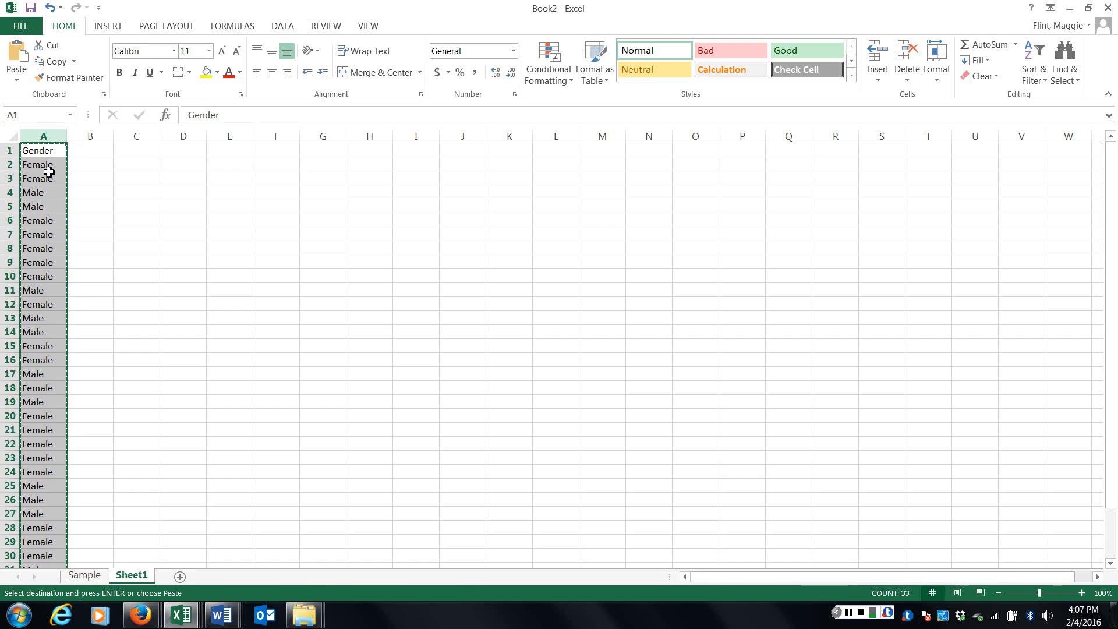
pyautogui.click(144, 137)
pyautogui.rightClick(144, 138)
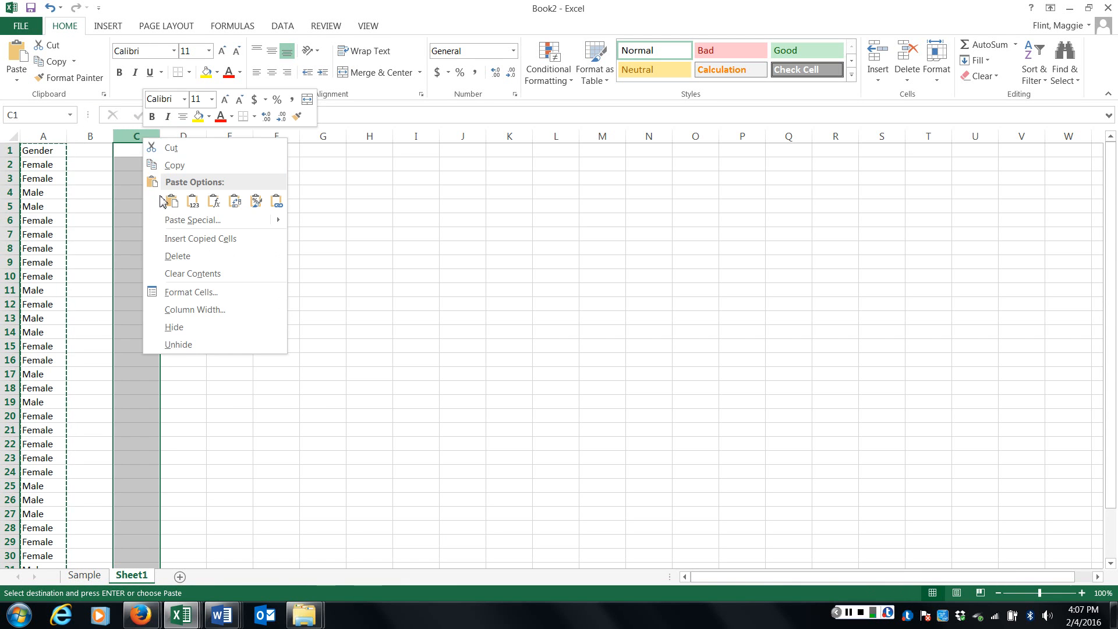
pyautogui.click(163, 201)
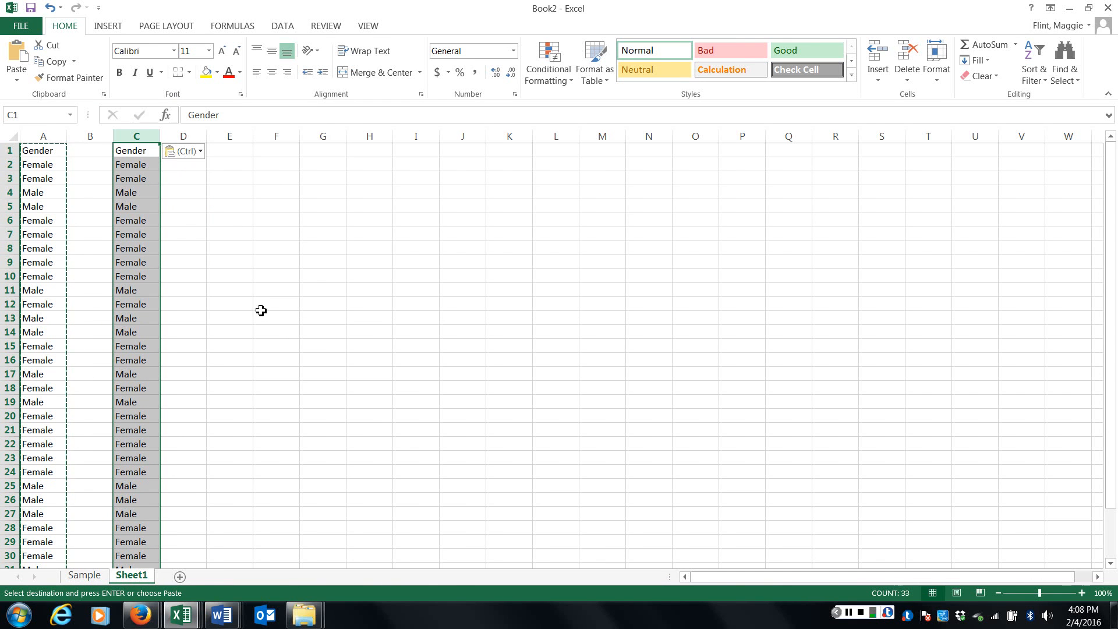
# Step: Sort the copied gender entries in C2:C33 from A to Z and check the sorted list
pyautogui.click(133, 166)
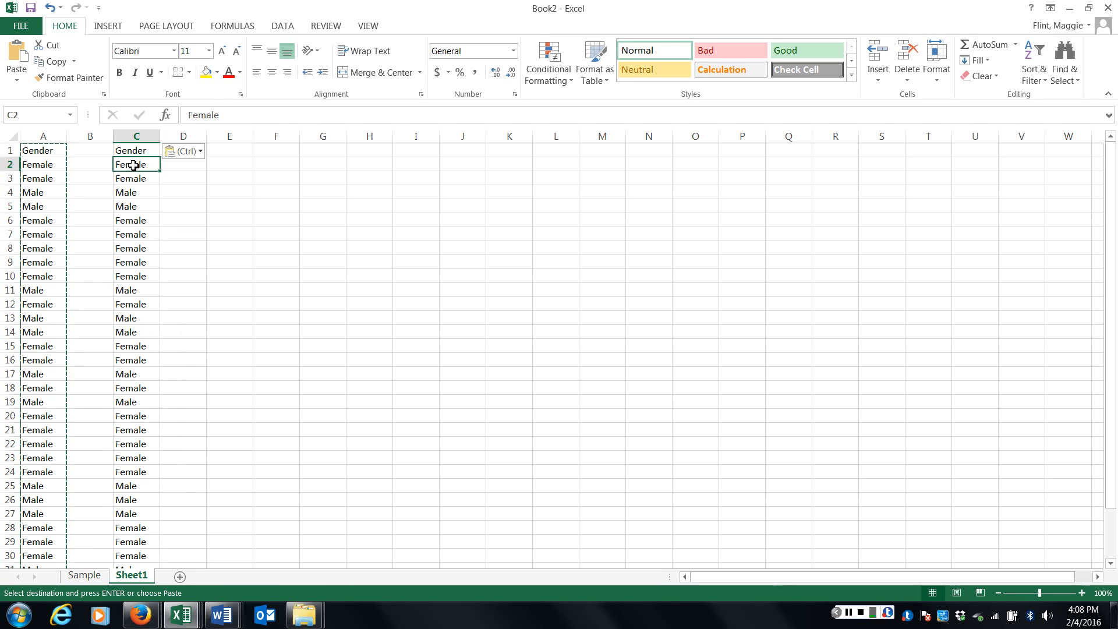
pyautogui.moveTo(133, 165); pyautogui.dragTo(132, 526)
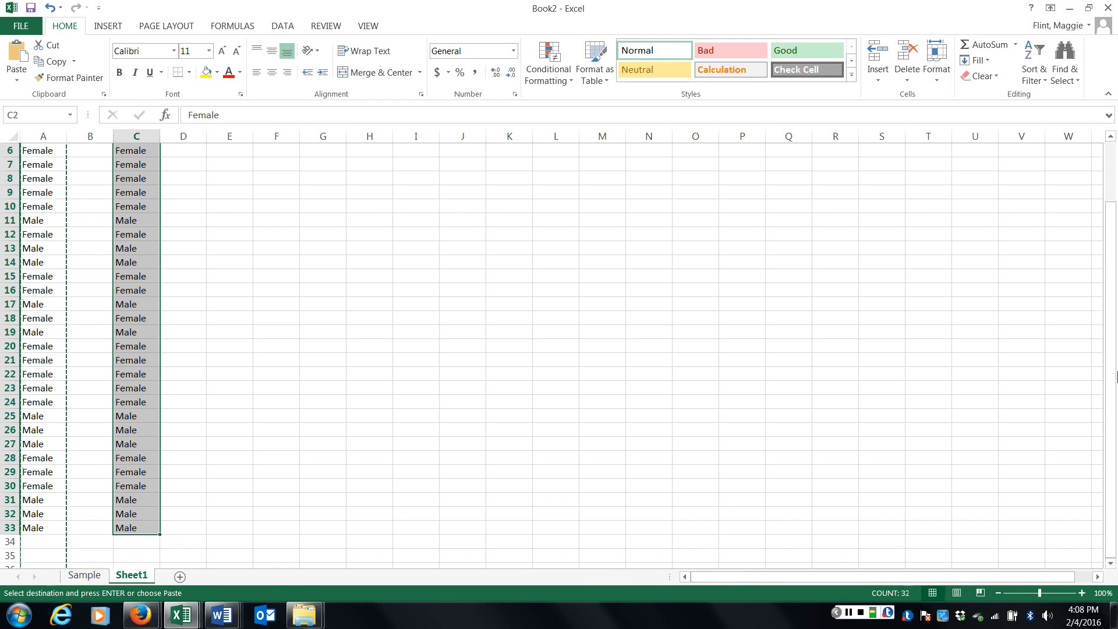
pyautogui.click(1041, 78)
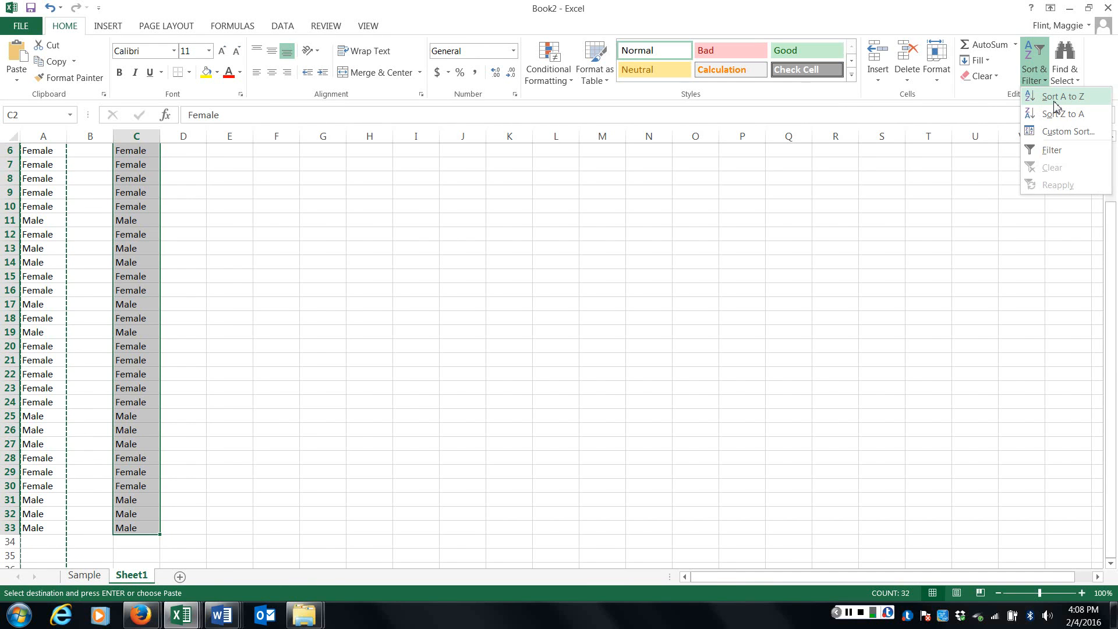
pyautogui.click(1055, 99)
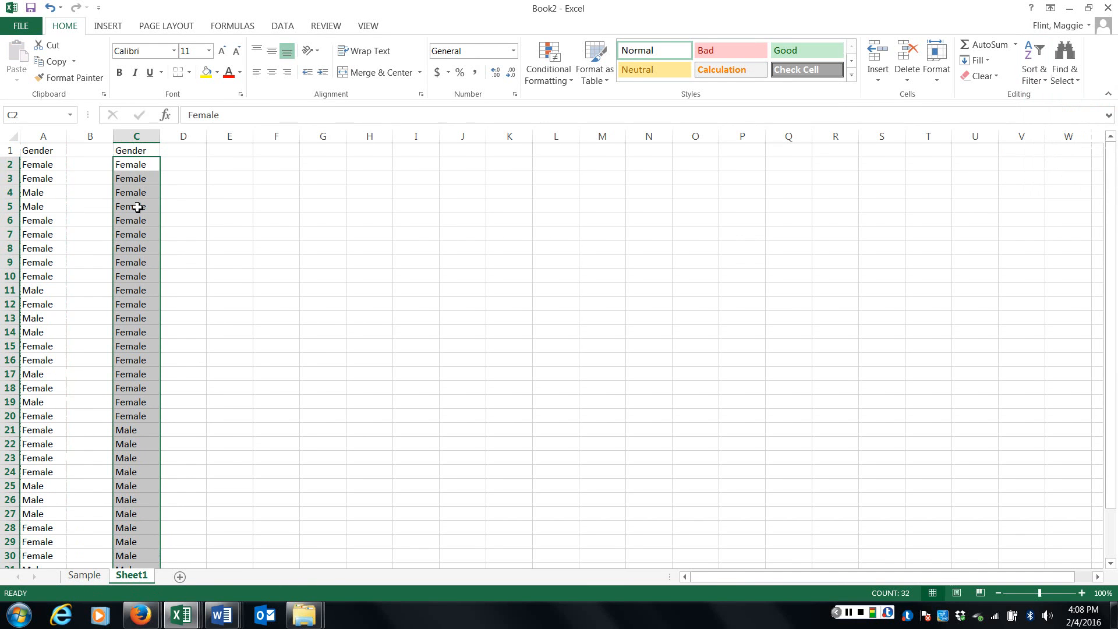
pyautogui.scroll(-2, 132, 457)
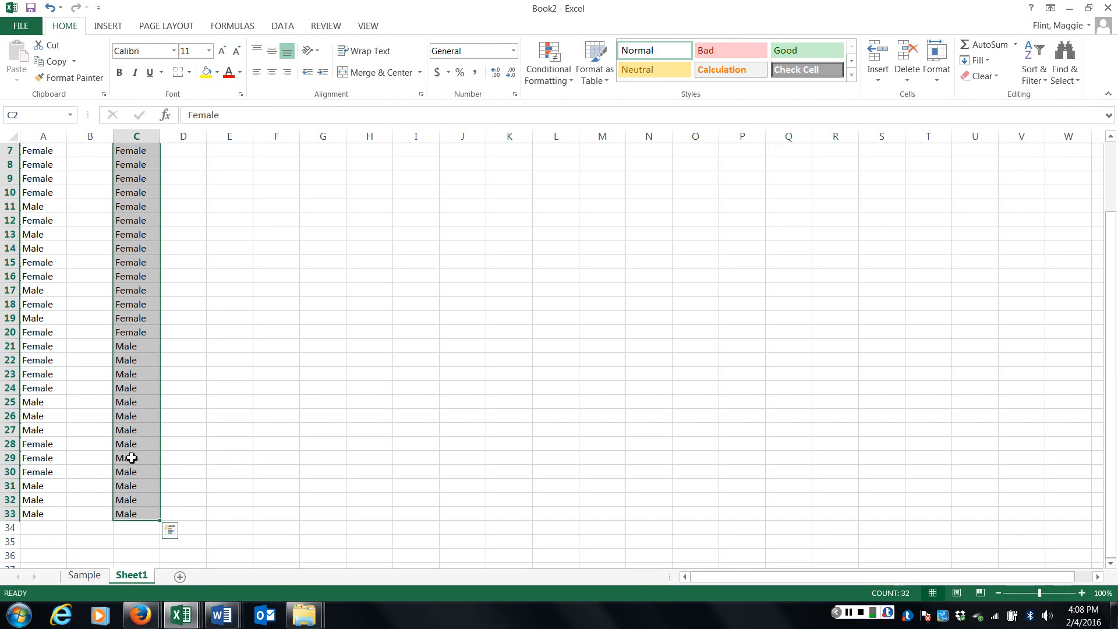
pyautogui.click(348, 342)
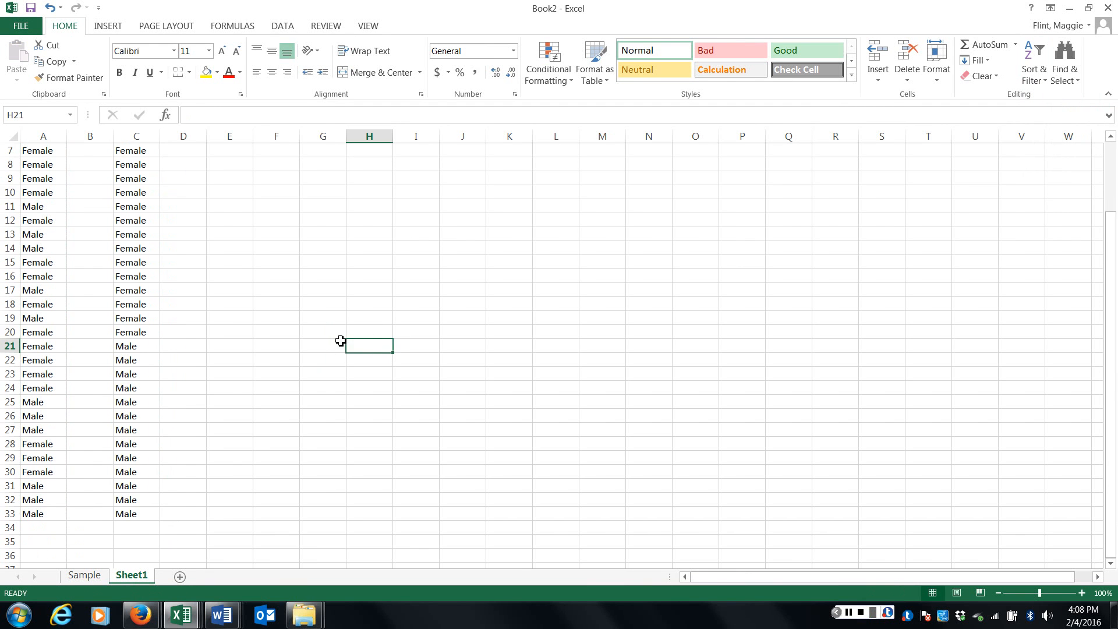
pyautogui.scroll(2, 341, 341)
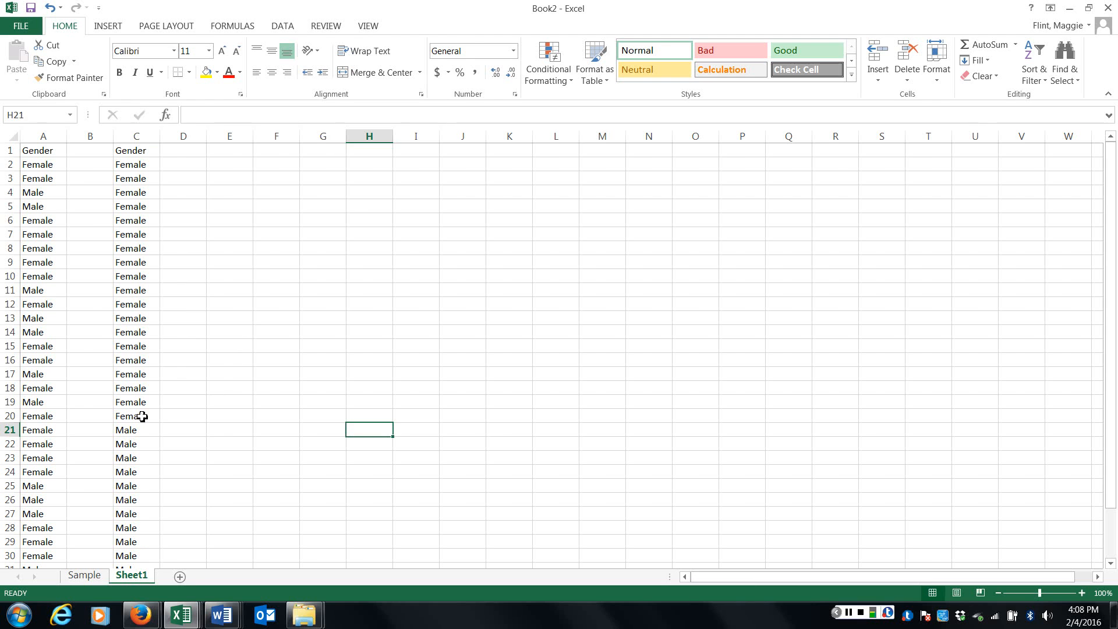
# Step: Count the Female entries in column C by selecting them and record Females in G4 with 19 in H4
pyautogui.moveTo(142, 416); pyautogui.dragTo(140, 172)
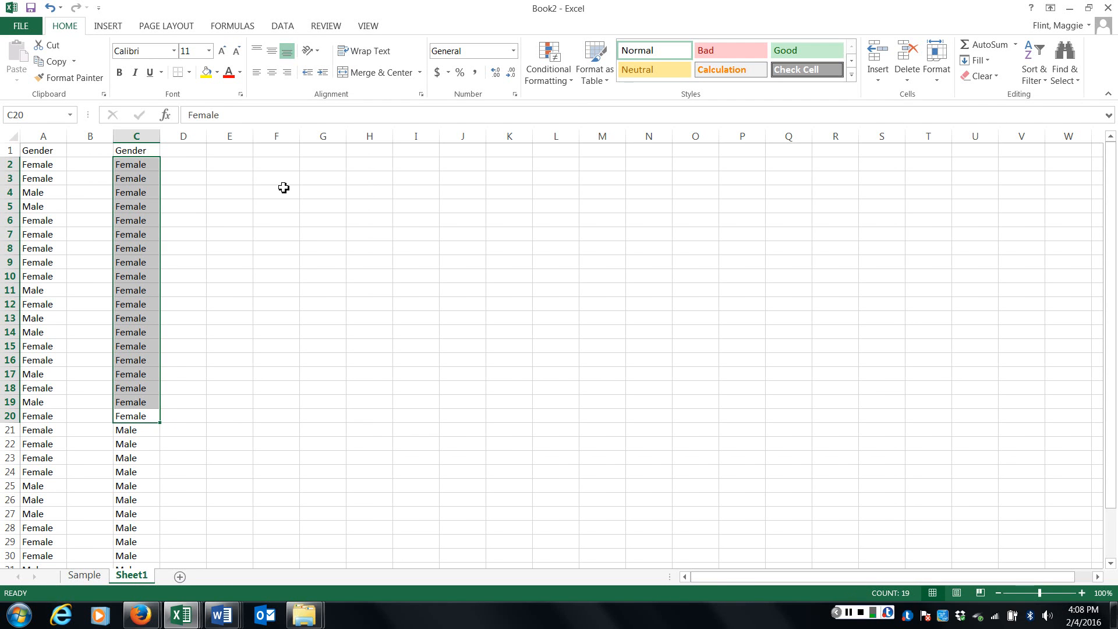
pyautogui.click(318, 194)
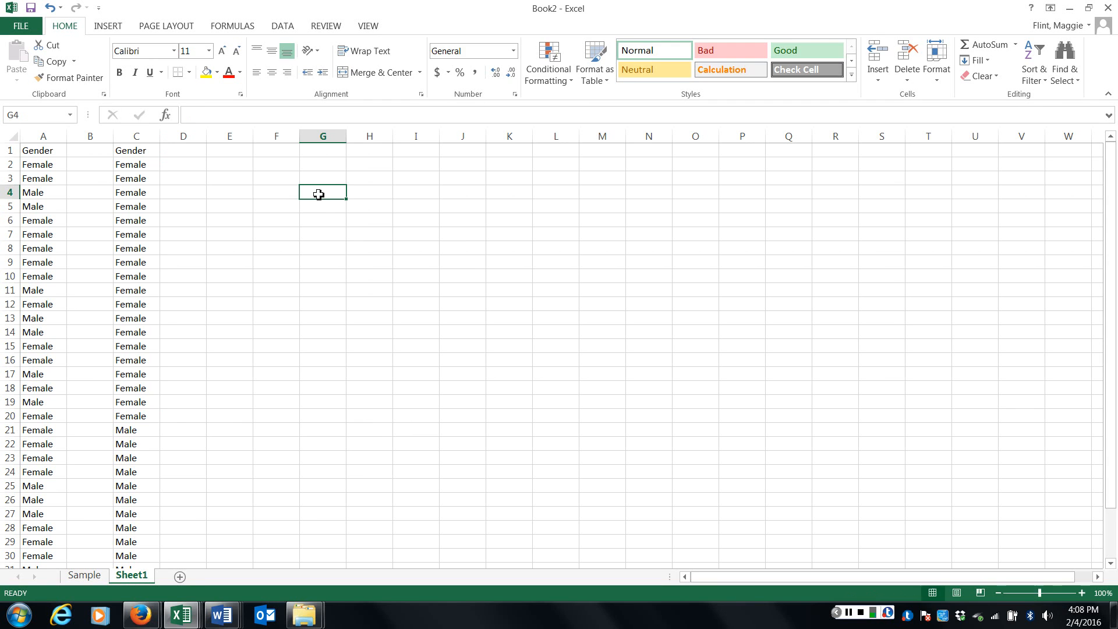
pyautogui.write('Females')
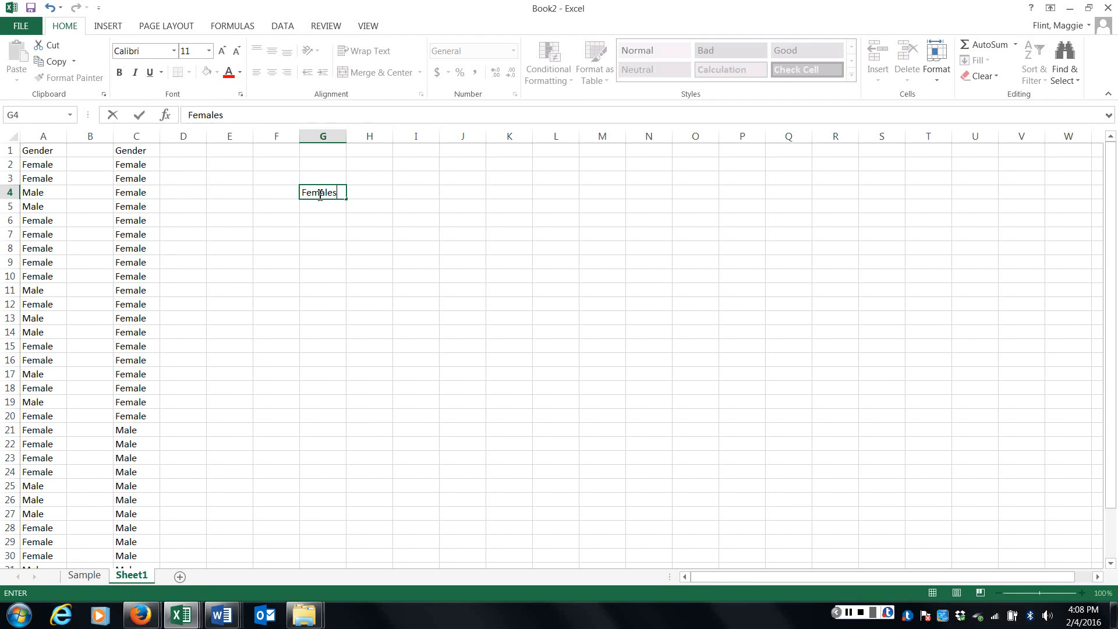
pyautogui.press('Tab')
pyautogui.write('1')
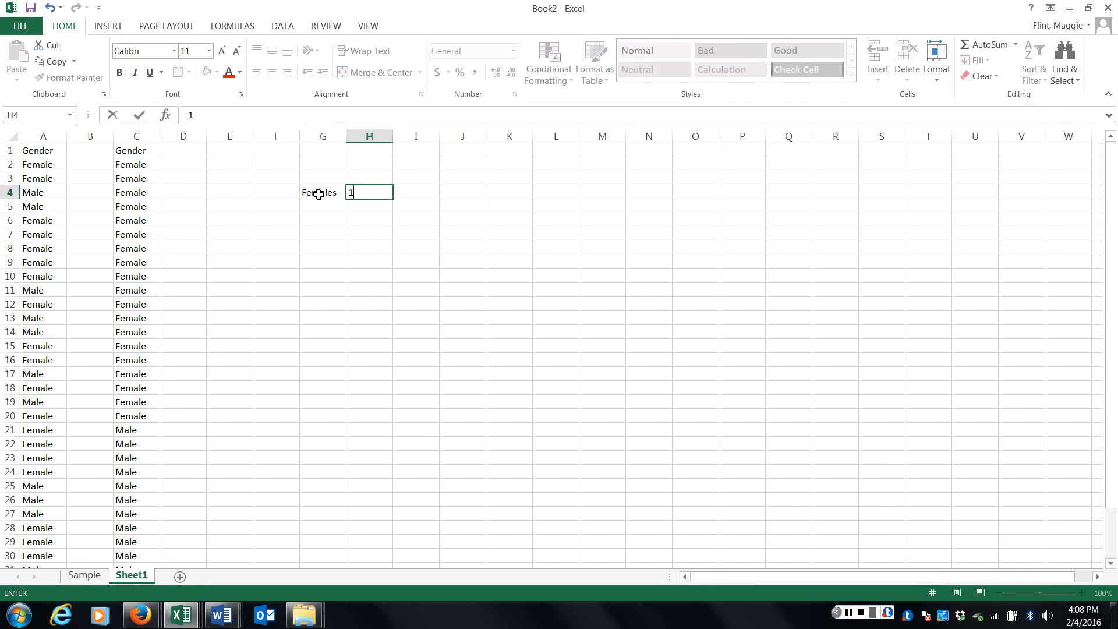
pyautogui.write('9')
pyautogui.click(321, 234)
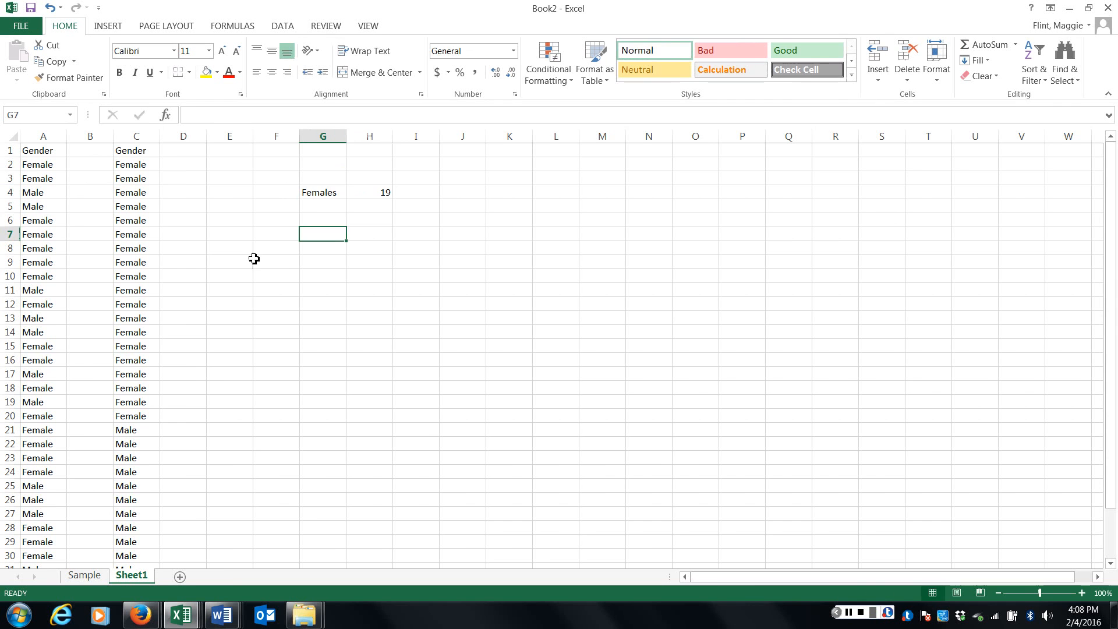
# Step: Count the Male entries in column C by selecting them and record Males in G5 with 13 in H5
pyautogui.scroll(-3, 163, 384)
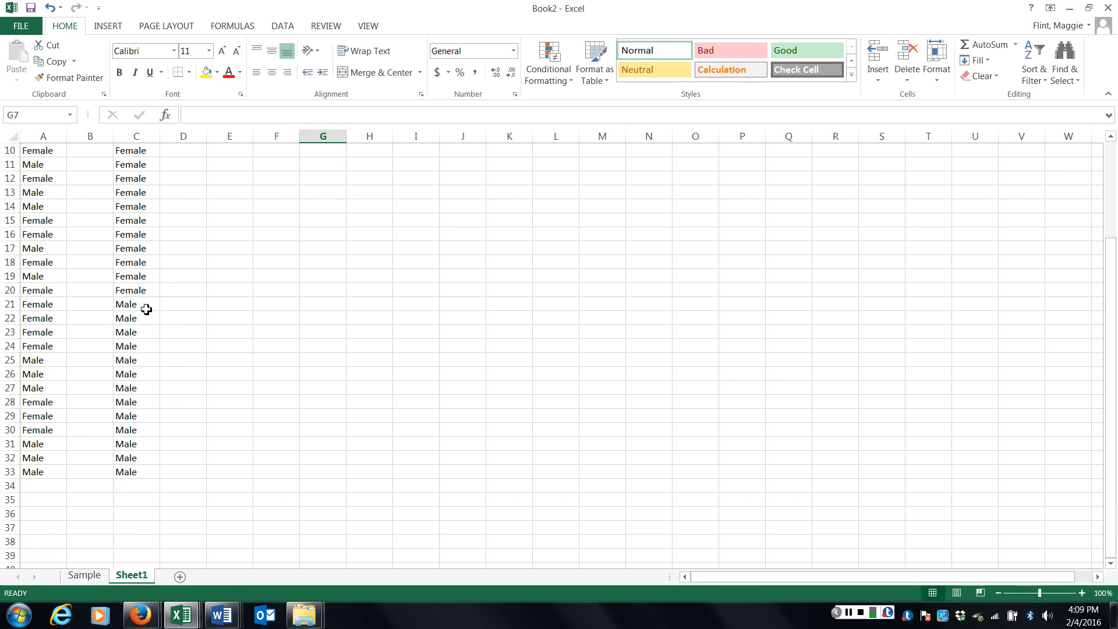
pyautogui.moveTo(130, 302); pyautogui.dragTo(124, 470)
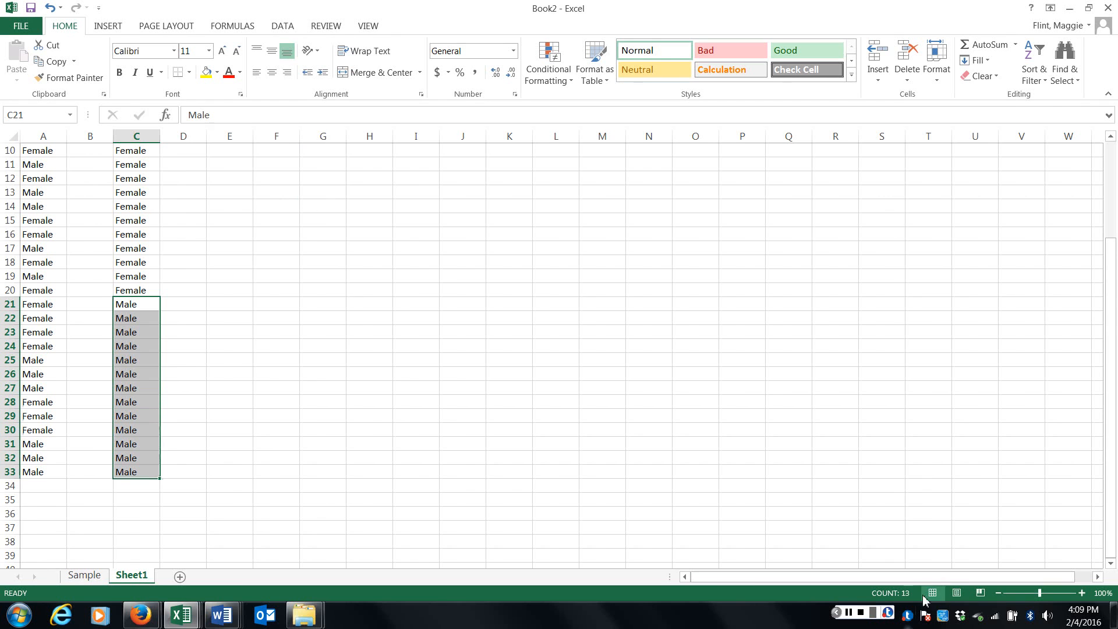
pyautogui.scroll(3, 335, 322)
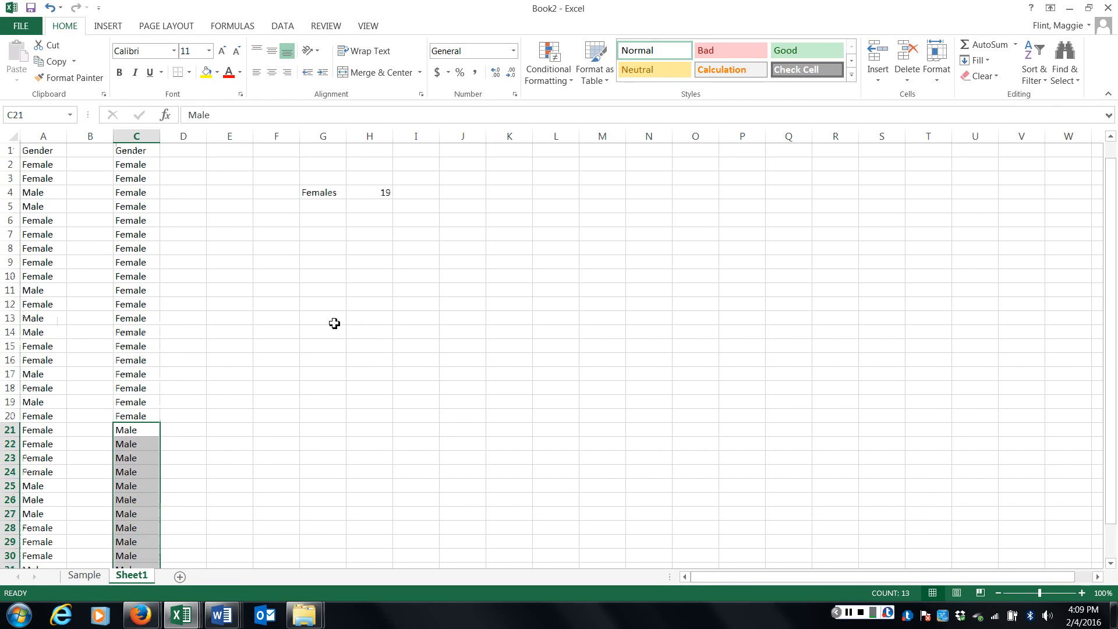
pyautogui.click(322, 206)
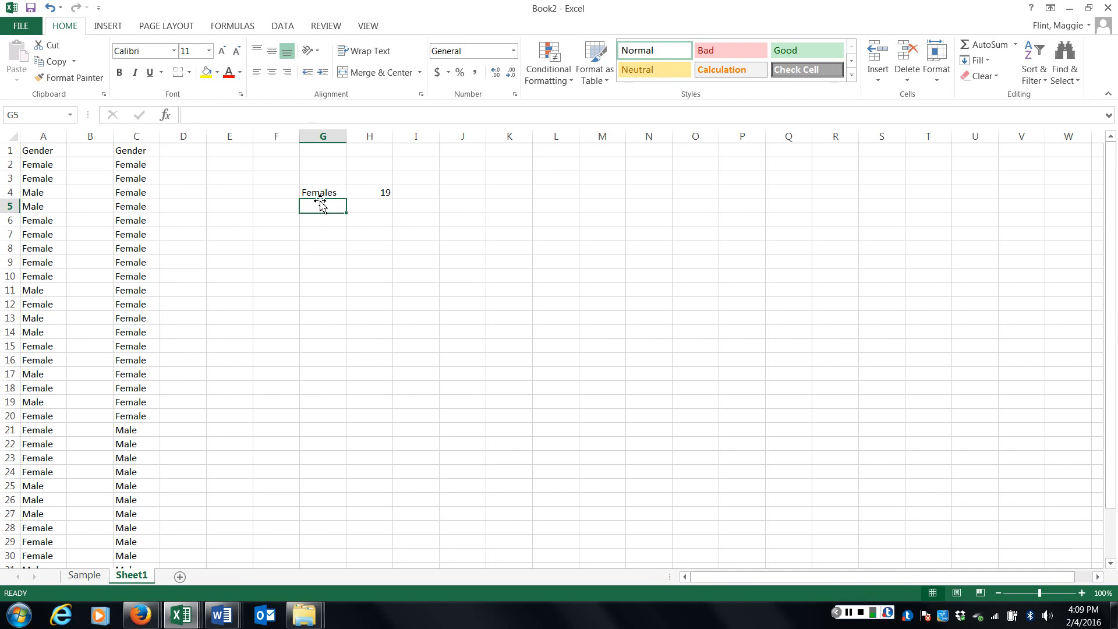
pyautogui.write('Males')
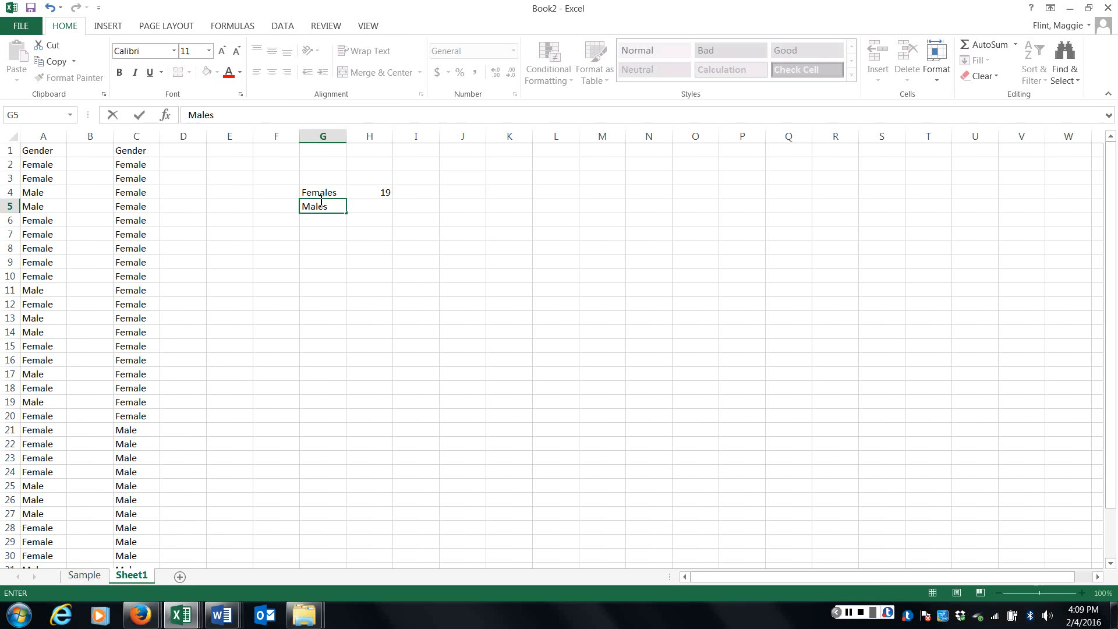
pyautogui.click(375, 210)
pyautogui.write('13')
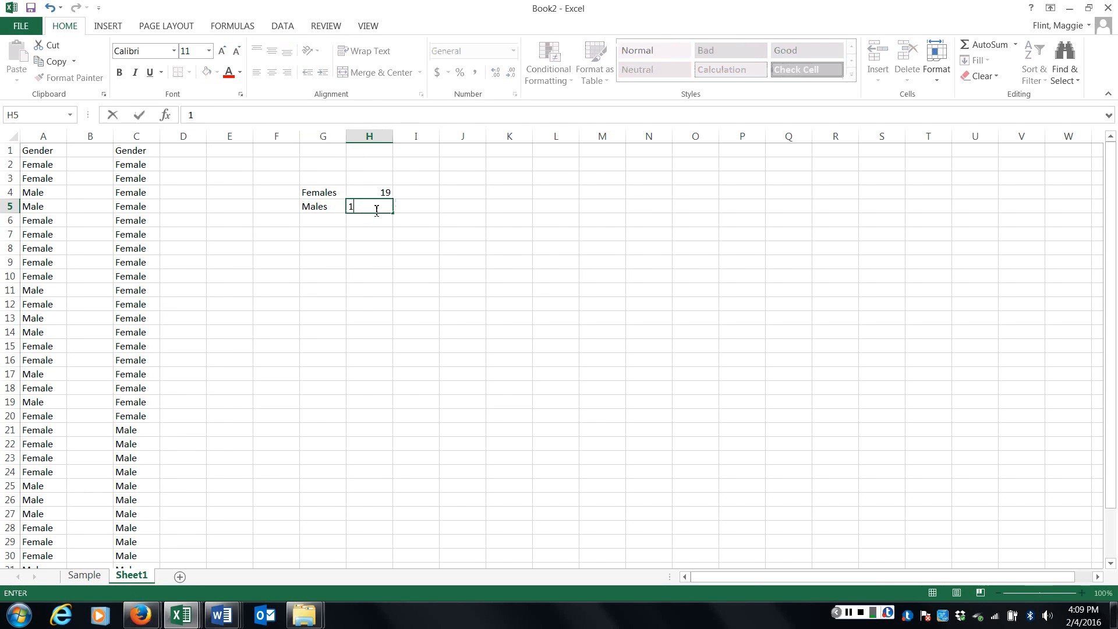
pyautogui.click(395, 251)
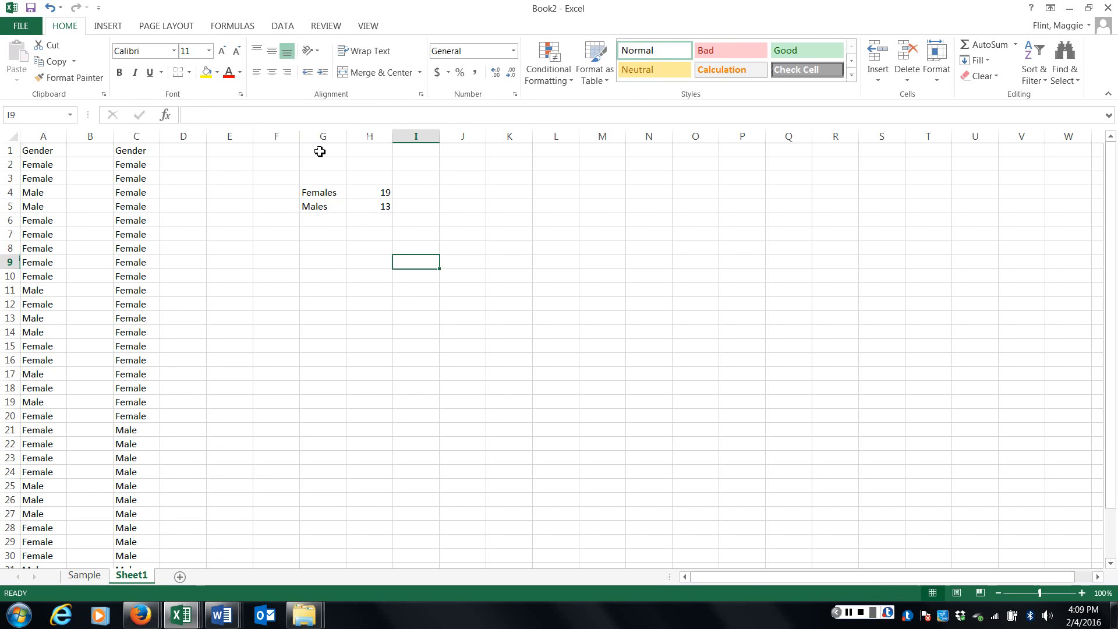
# Step: Head the summary table with Genders in G3 and Frequency in H3
pyautogui.click(322, 182)
pyautogui.write('E')
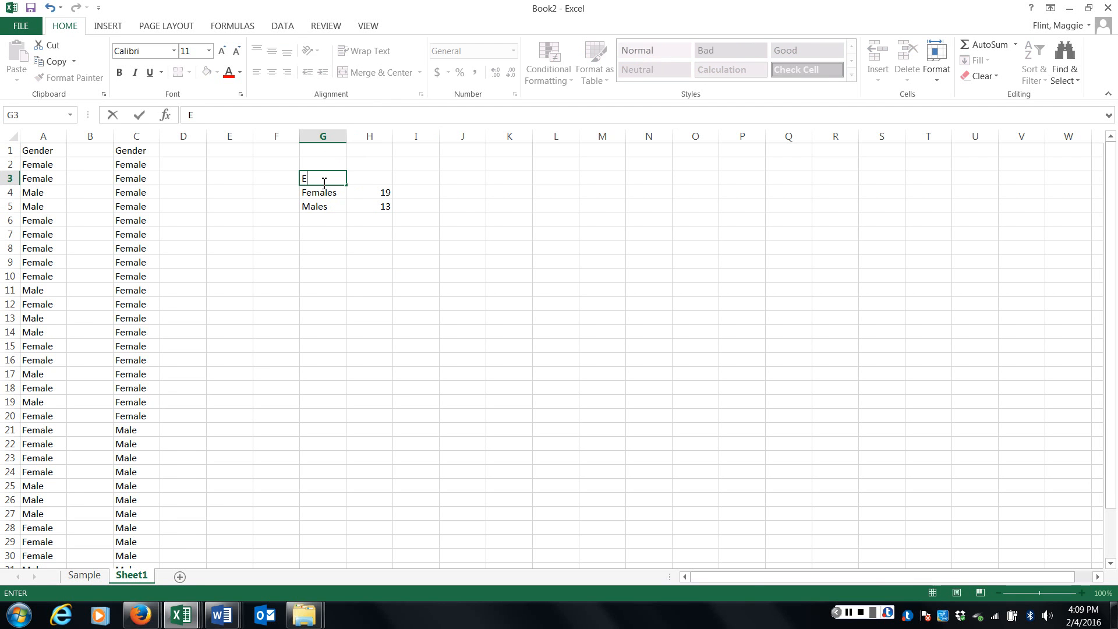
pyautogui.write('Genders')
pyautogui.click(367, 177)
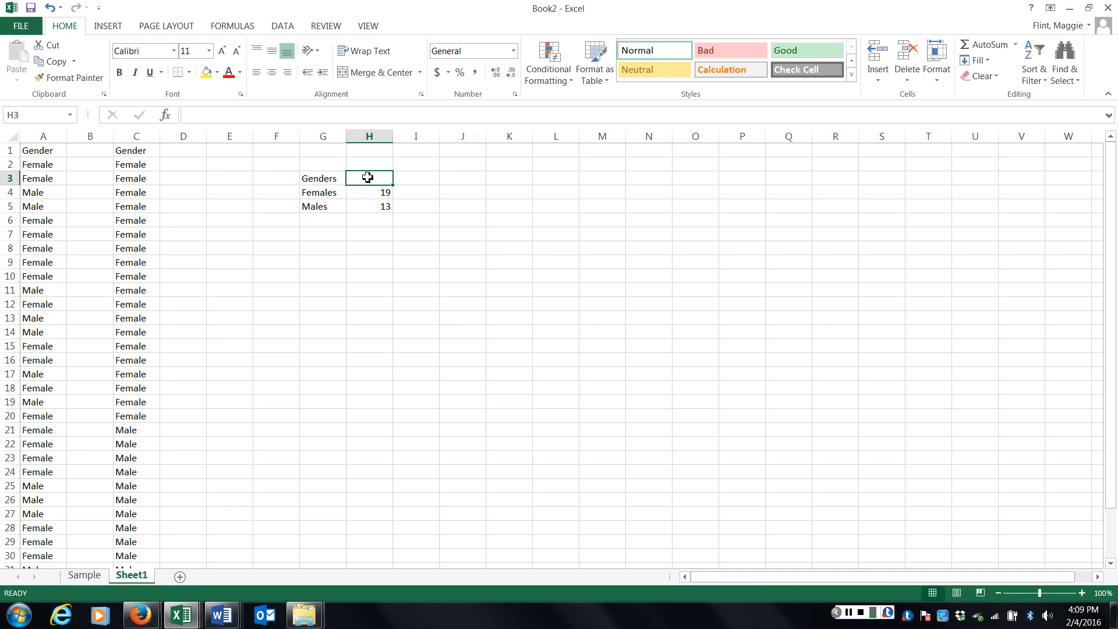
pyautogui.write('Freque')
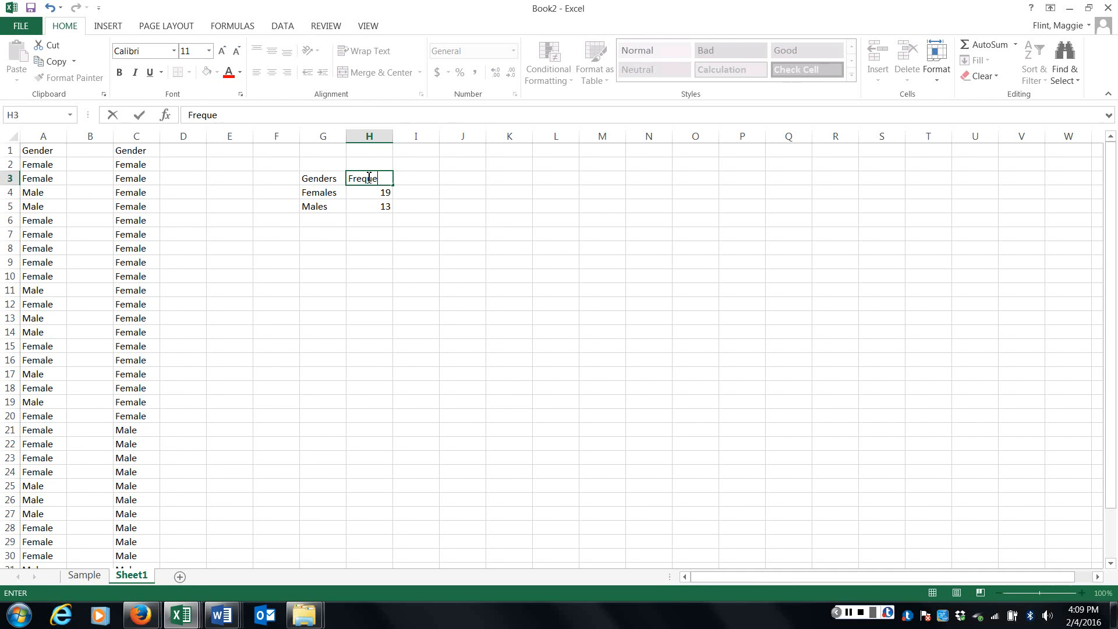
pyautogui.write('ncy')
pyautogui.click(336, 258)
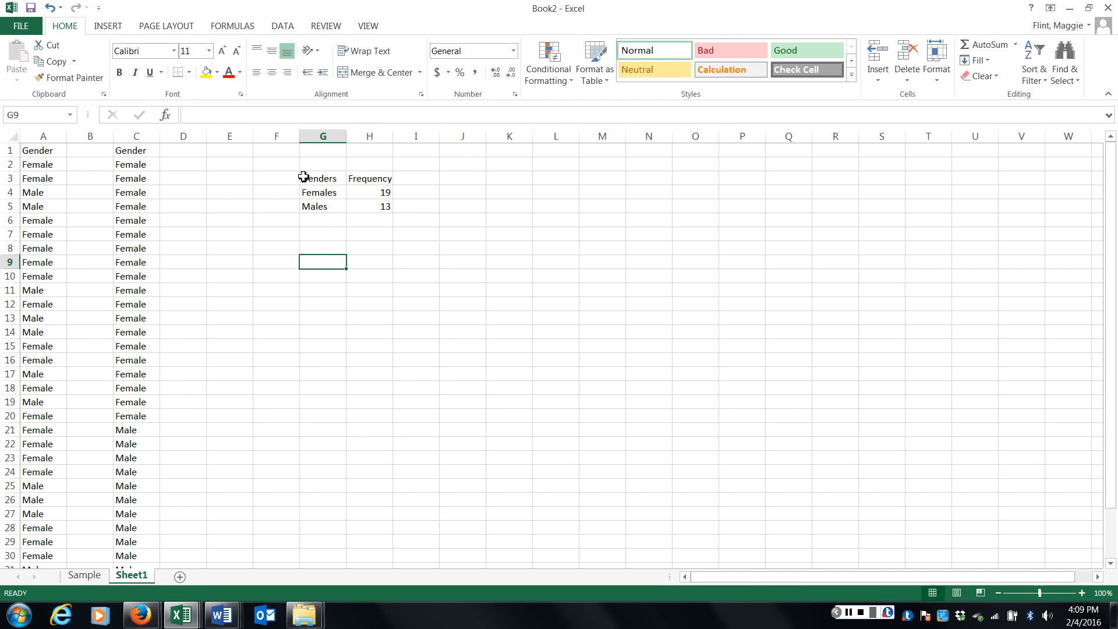
# Step: Outline the gender summary table G3:H5 with a thick box border and put all borders on G4:H5
pyautogui.moveTo(303, 177); pyautogui.dragTo(357, 199)
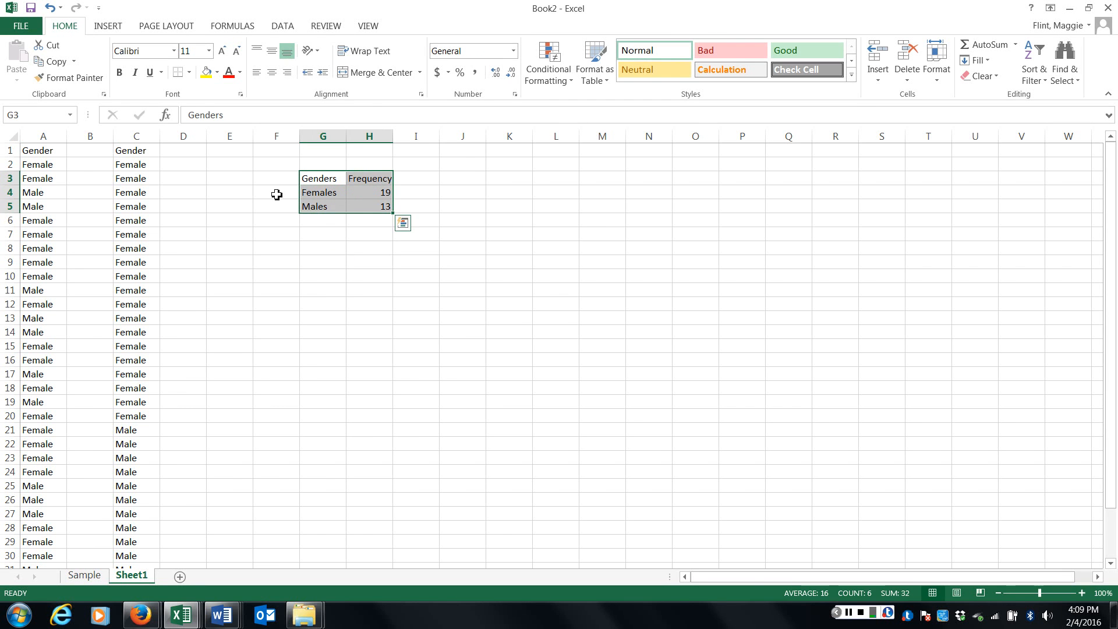
pyautogui.click(190, 72)
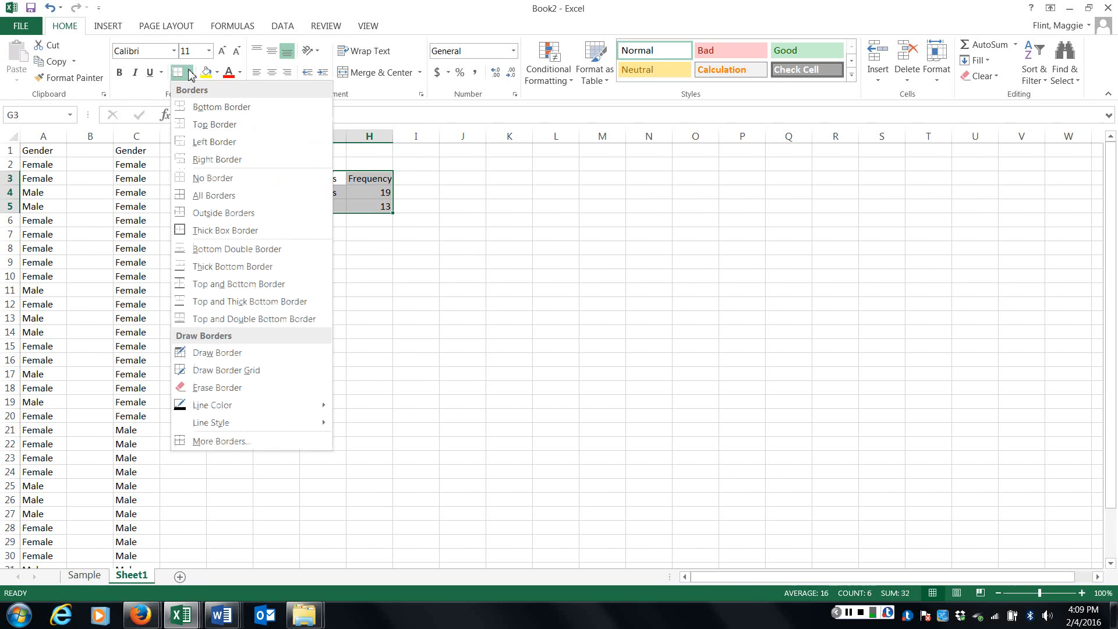
pyautogui.click(221, 230)
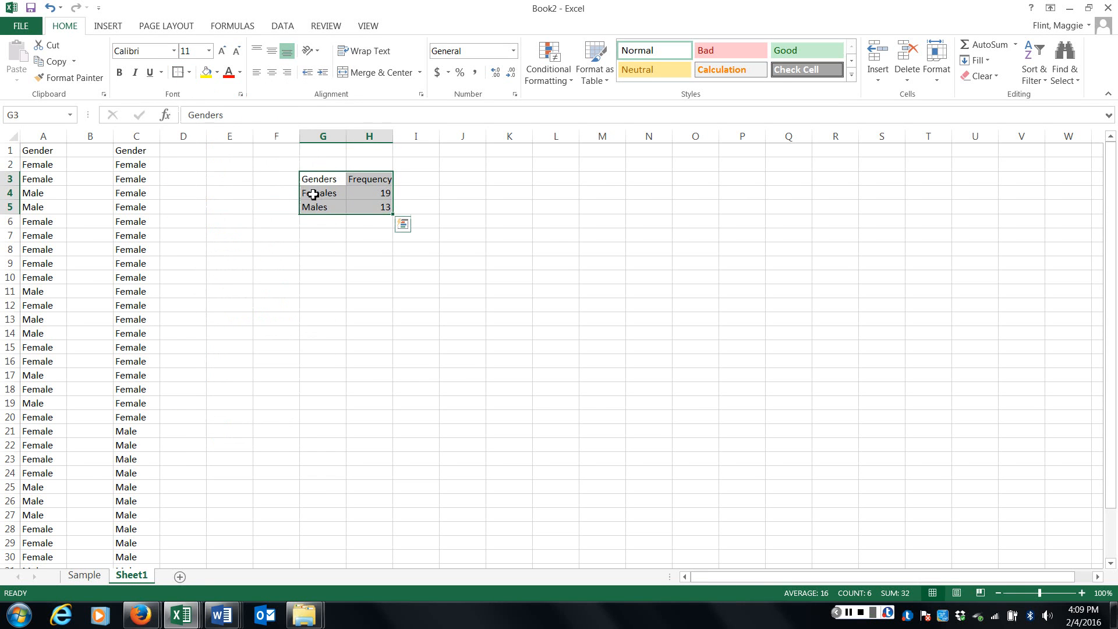
pyautogui.moveTo(312, 194); pyautogui.dragTo(357, 205)
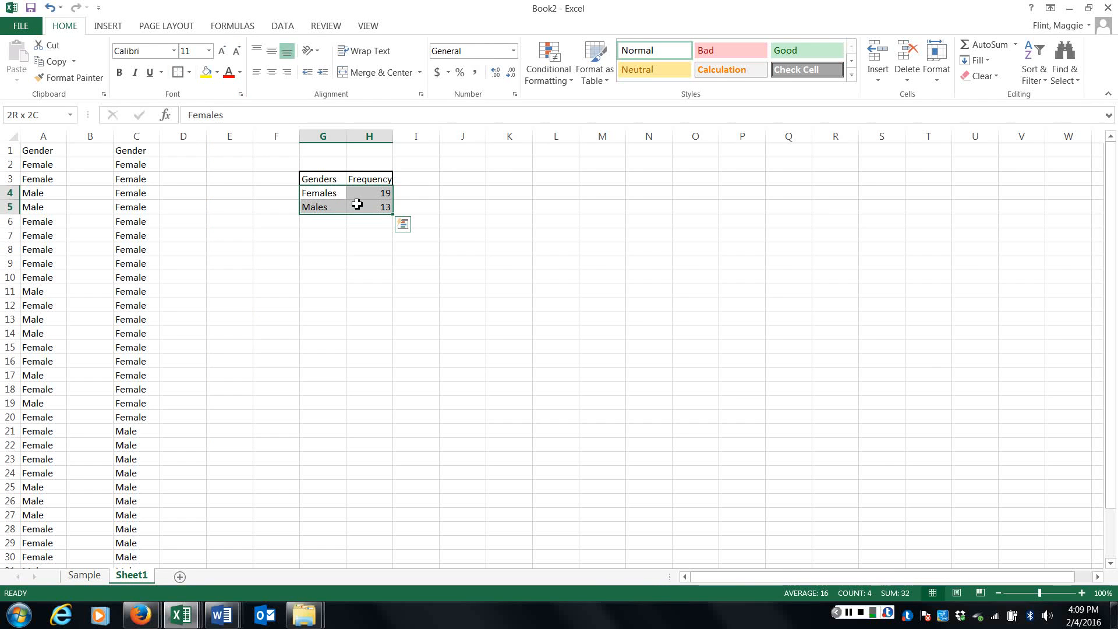
pyautogui.click(190, 73)
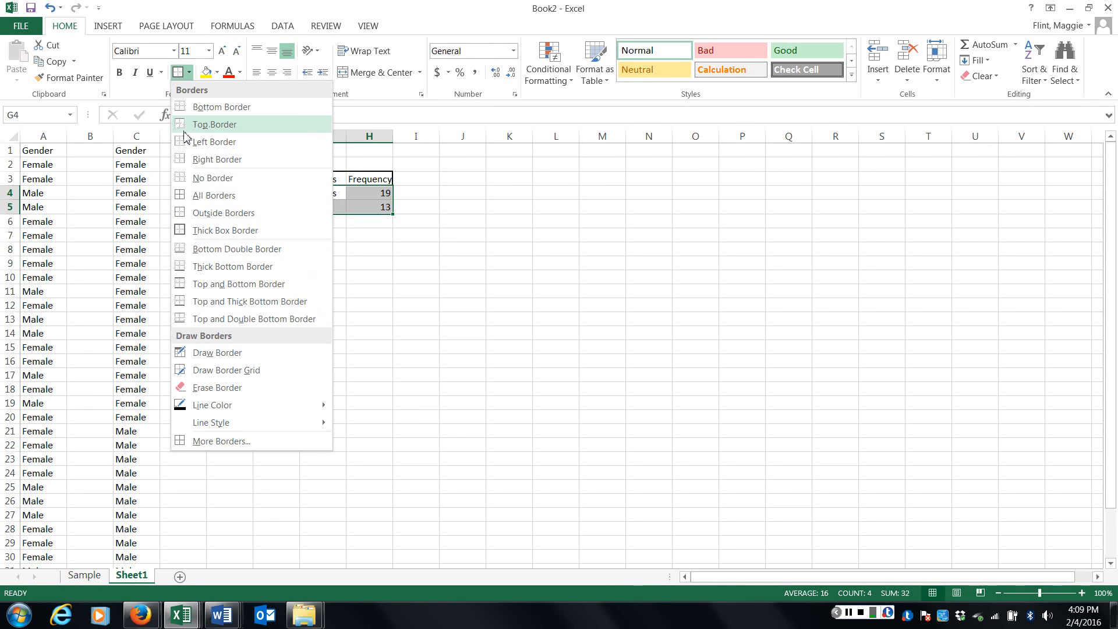
pyautogui.click(185, 198)
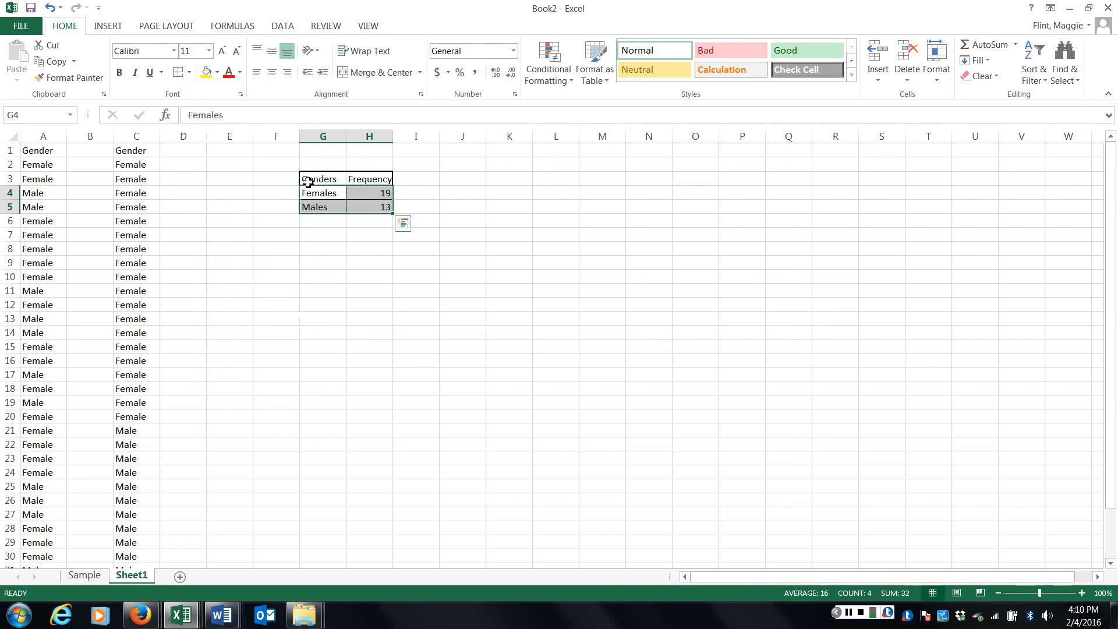
pyautogui.moveTo(305, 180); pyautogui.dragTo(365, 208)
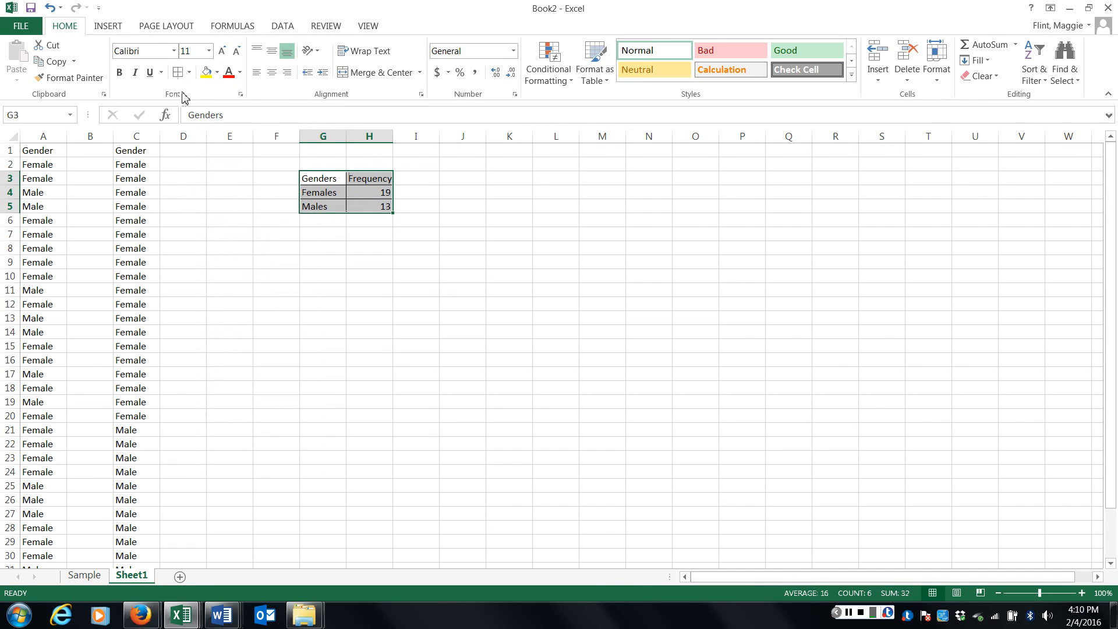
pyautogui.click(189, 74)
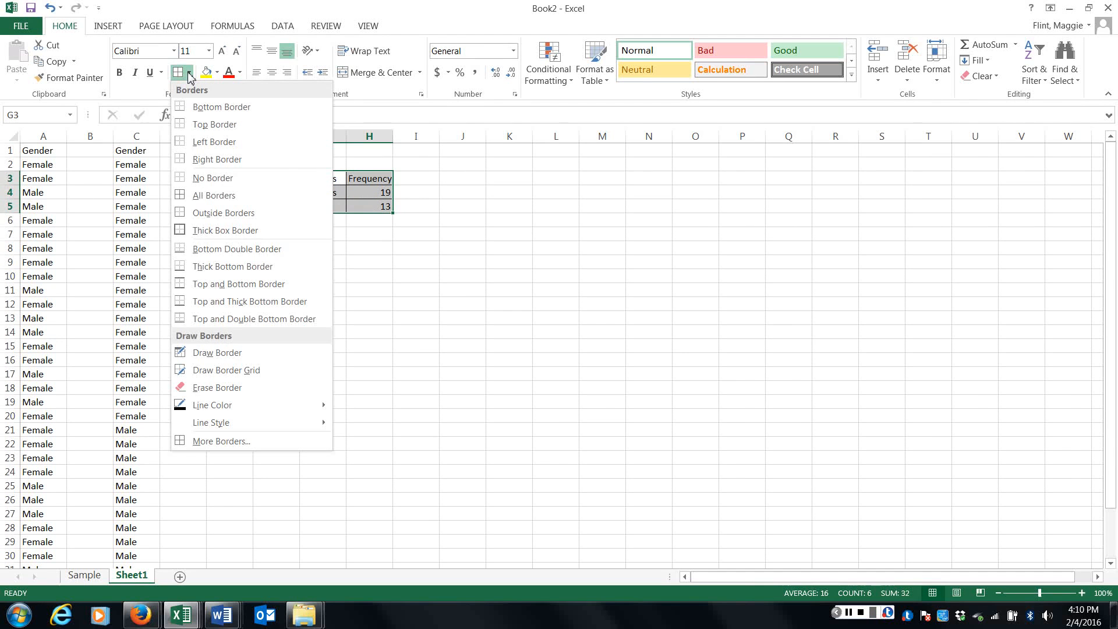
pyautogui.click(187, 250)
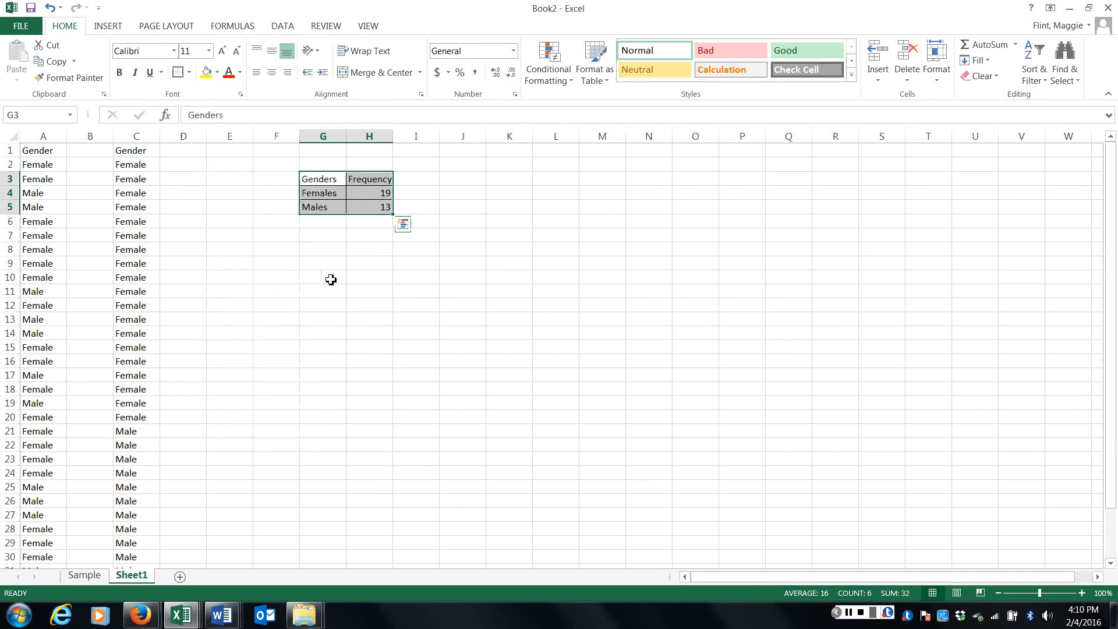
pyautogui.click(330, 279)
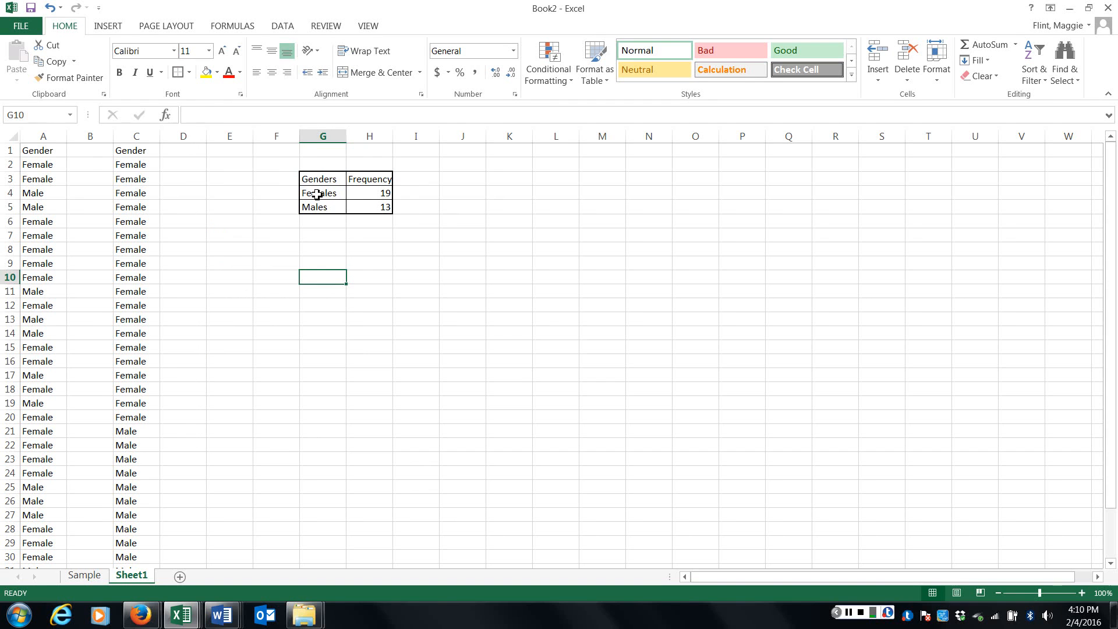
# Step: Insert a 2-D pie chart from G4:H5 and apply chart Layout 1
pyautogui.moveTo(317, 194); pyautogui.dragTo(361, 208)
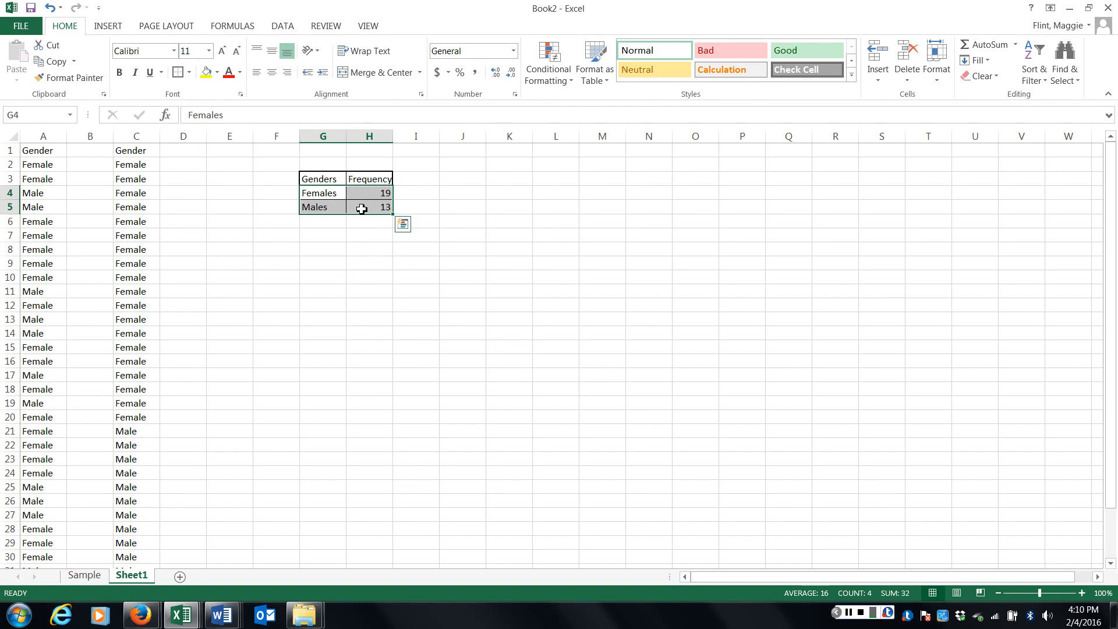
pyautogui.click(108, 27)
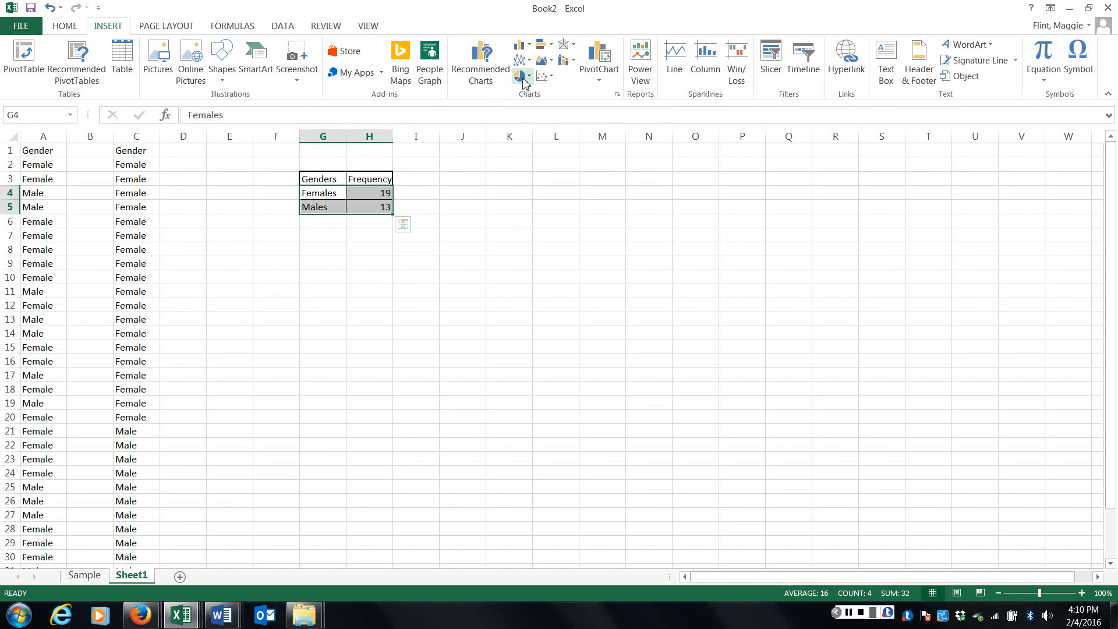
pyautogui.click(523, 78)
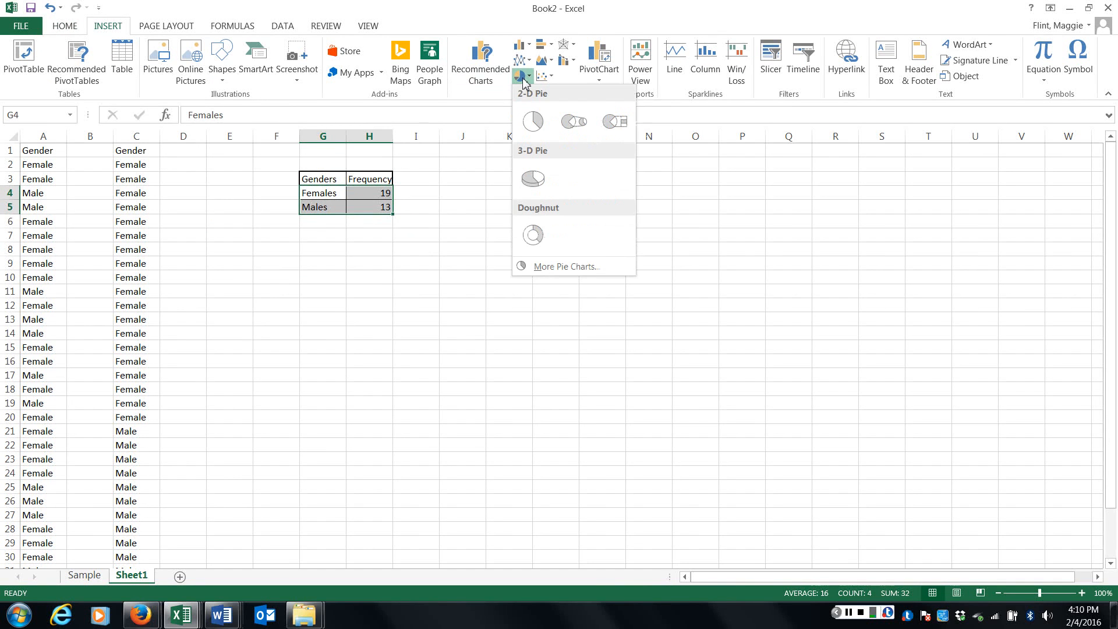
pyautogui.click(533, 124)
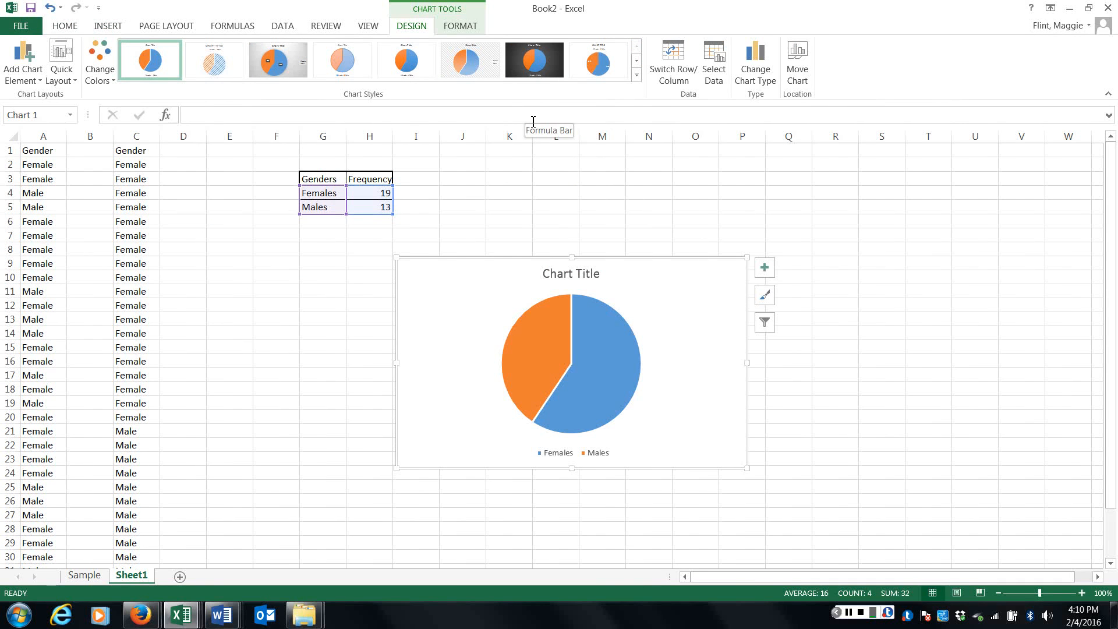
pyautogui.click(64, 80)
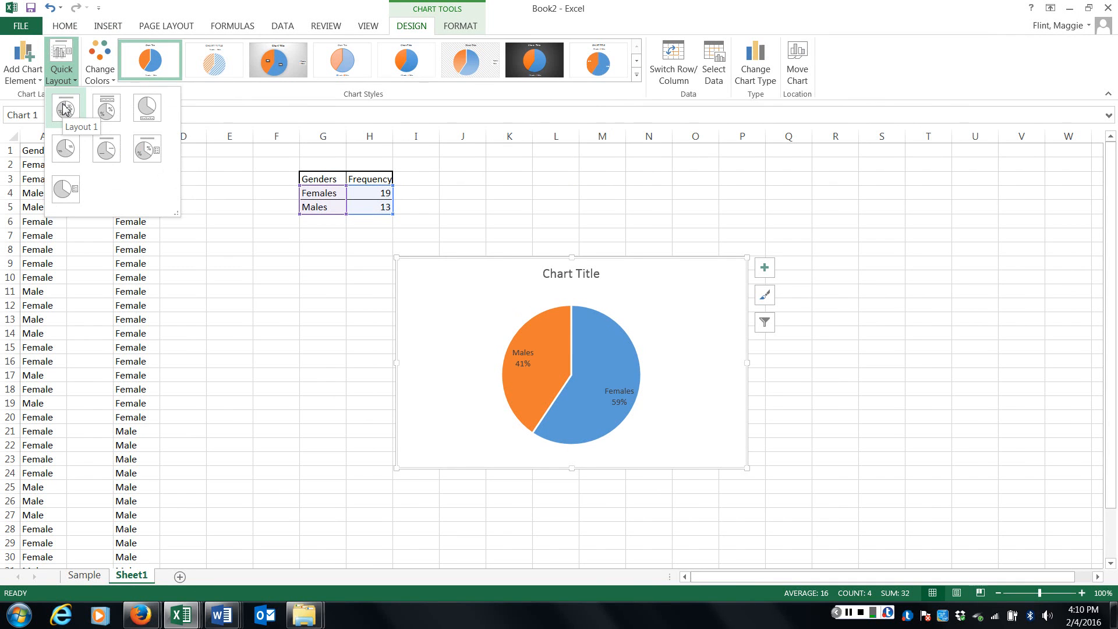
pyautogui.click(65, 108)
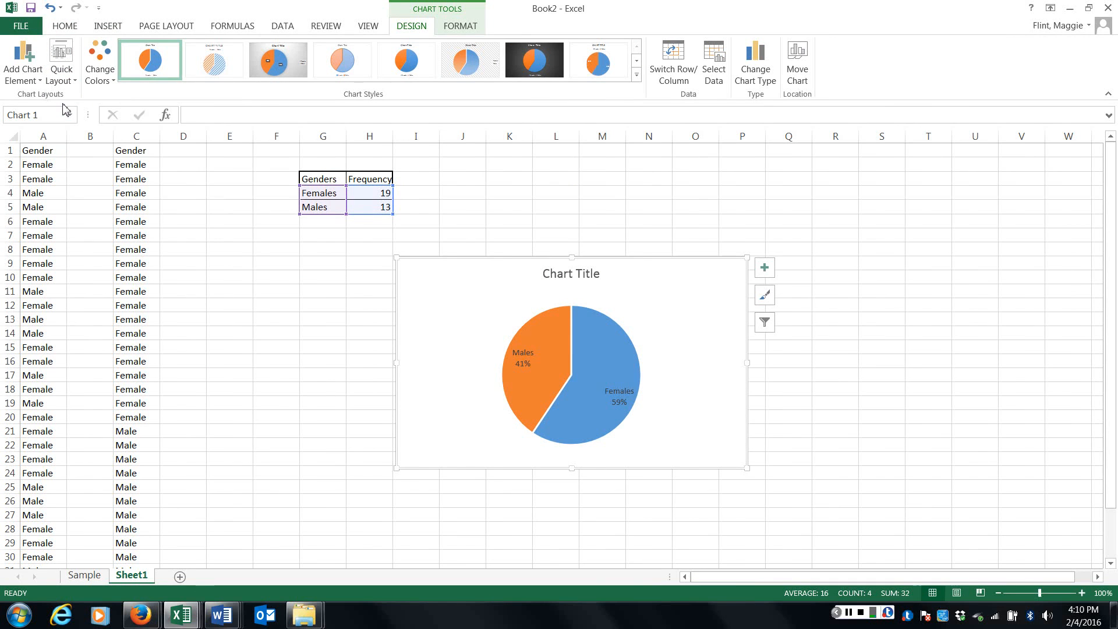
# Step: Replace the pie chart's title with "Genders of MATH 1530 Students"
pyautogui.click(576, 274)
pyautogui.doubleClick(577, 273)
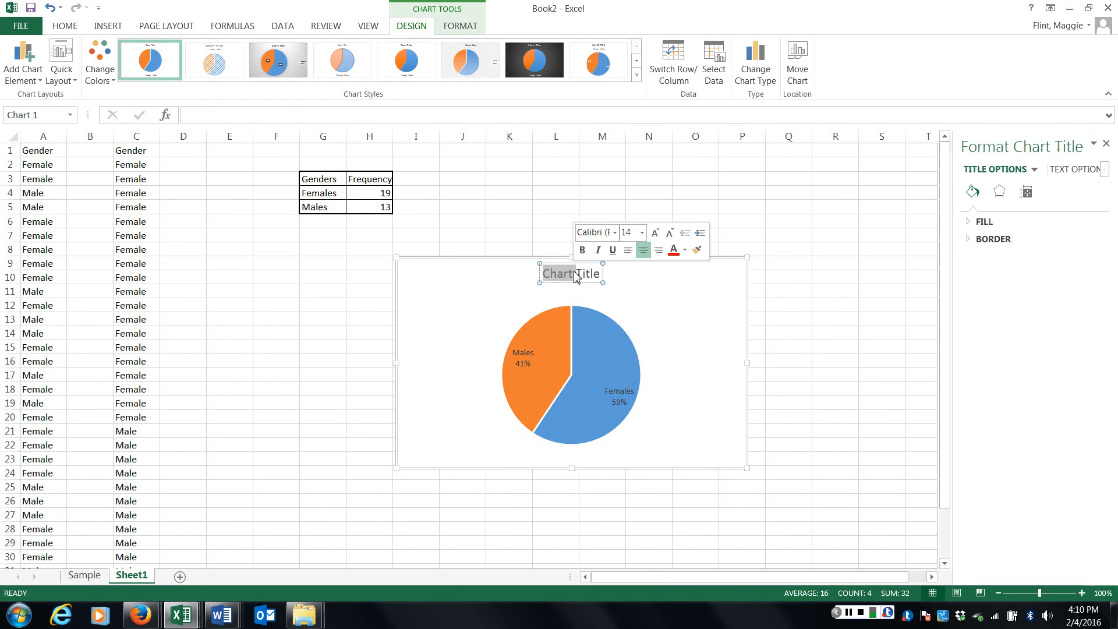
pyautogui.moveTo(602, 273); pyautogui.dragTo(543, 273)
pyautogui.write('Gend')
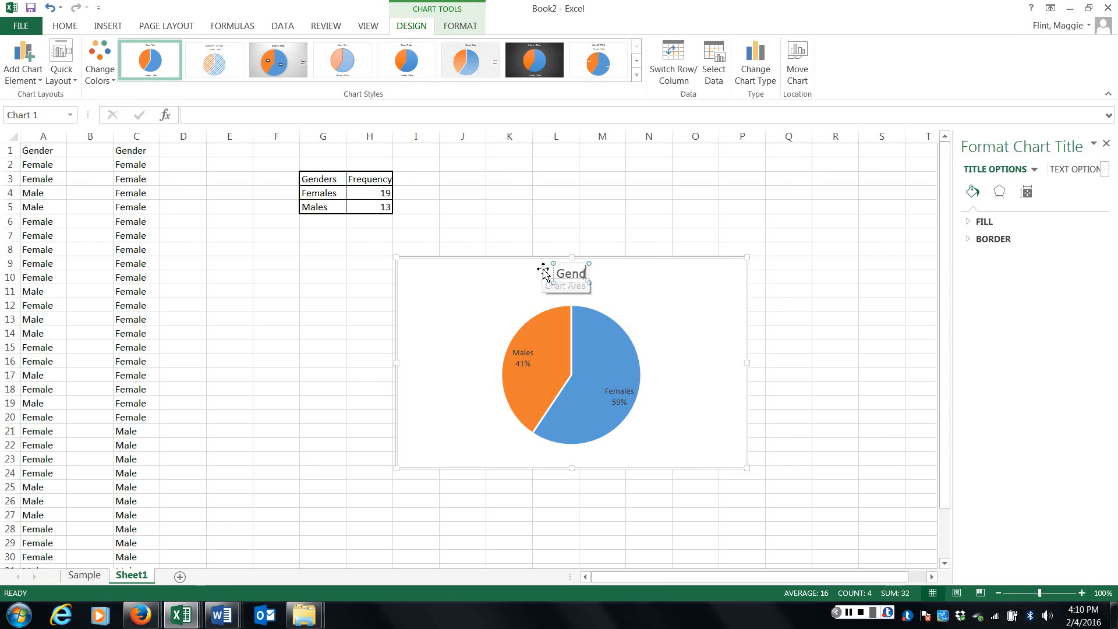
pyautogui.write('ers of M')
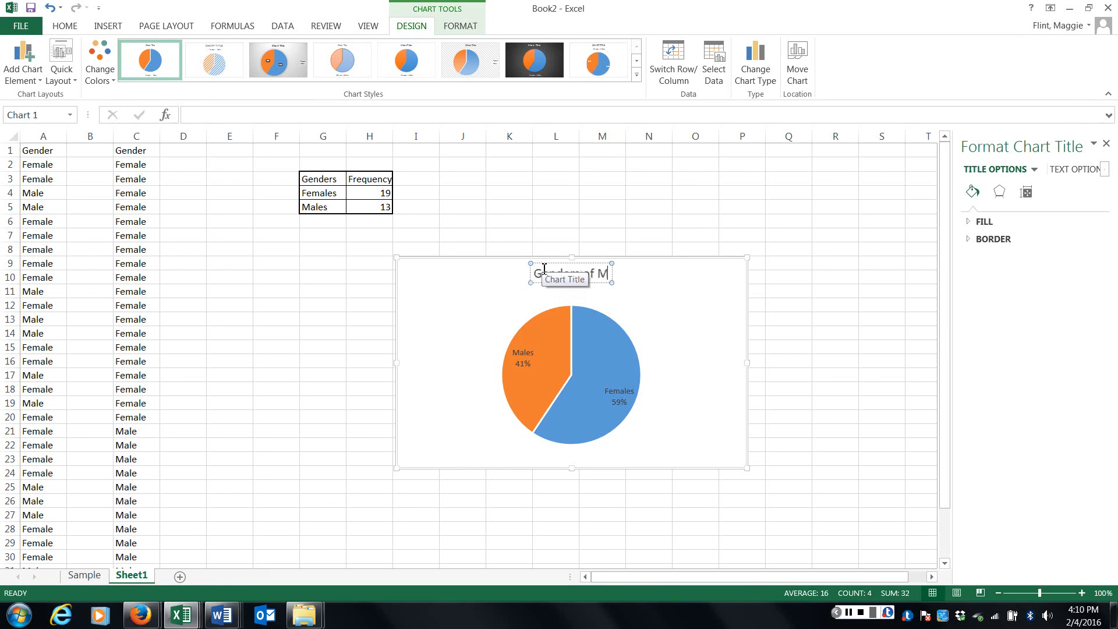
pyautogui.write('ATH 153')
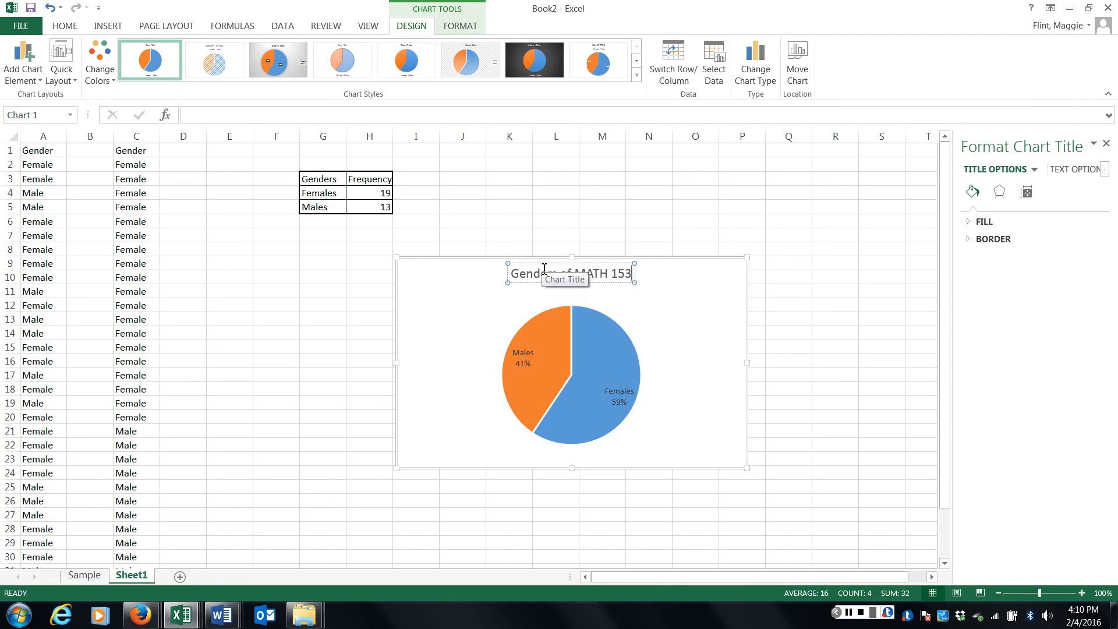
pyautogui.write('0 Students')
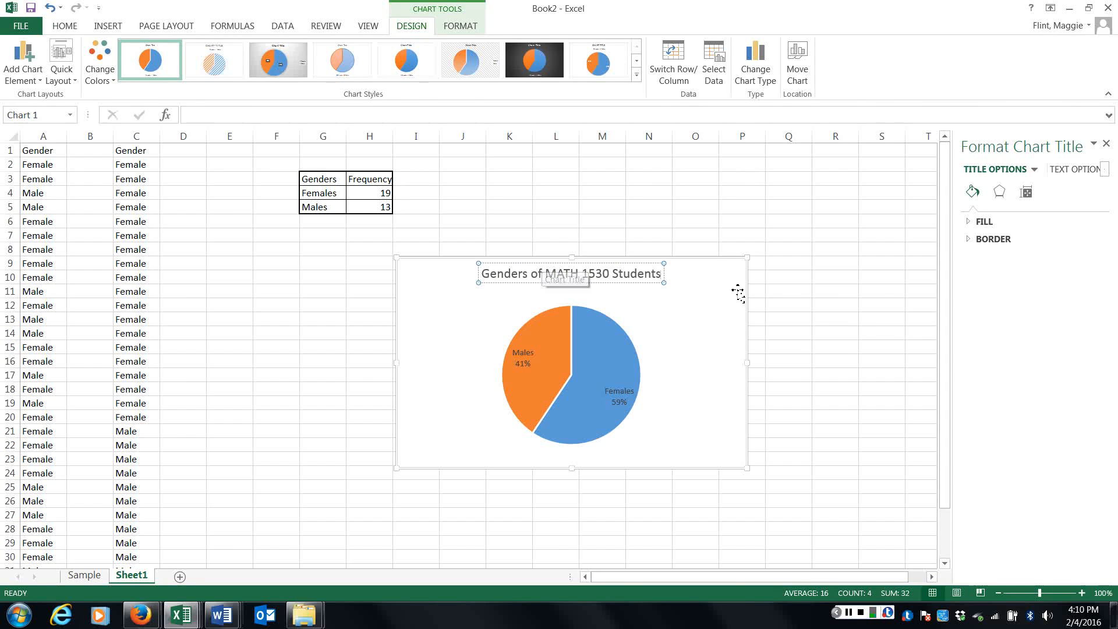
pyautogui.click(872, 334)
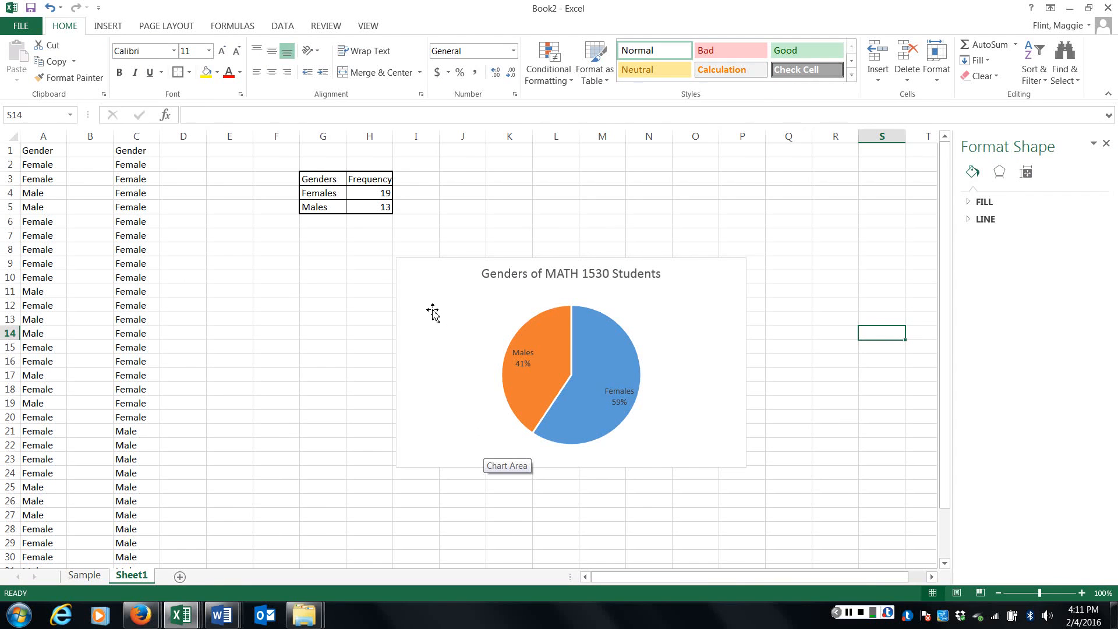
# Step: Open the pie series' formatting options and apply the Color 1 palette to the chart
pyautogui.click(610, 377)
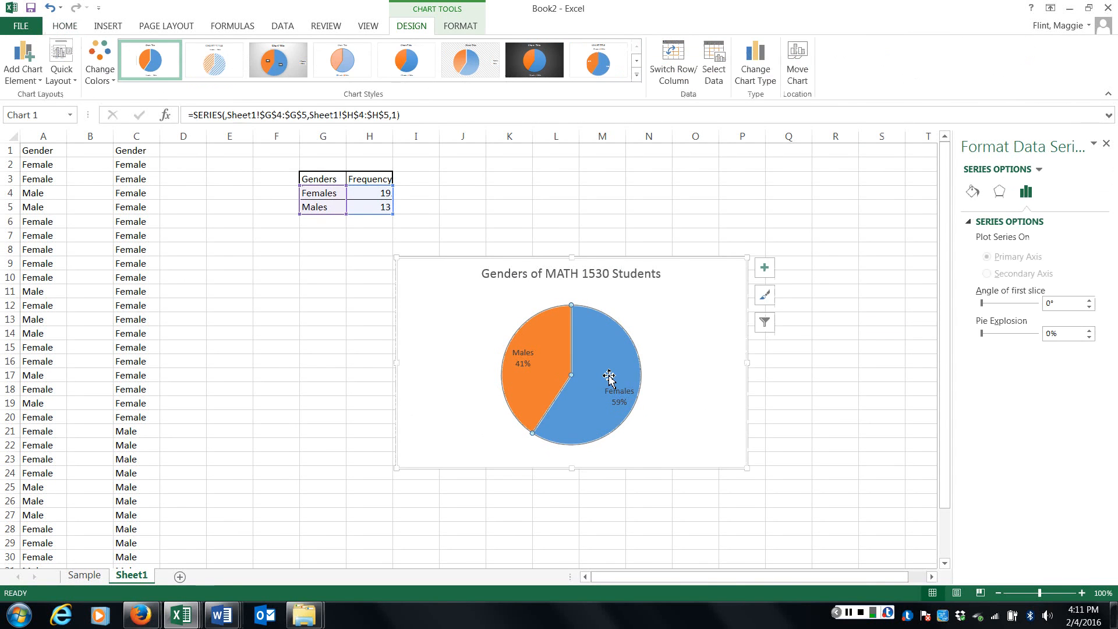
pyautogui.rightClick(609, 378)
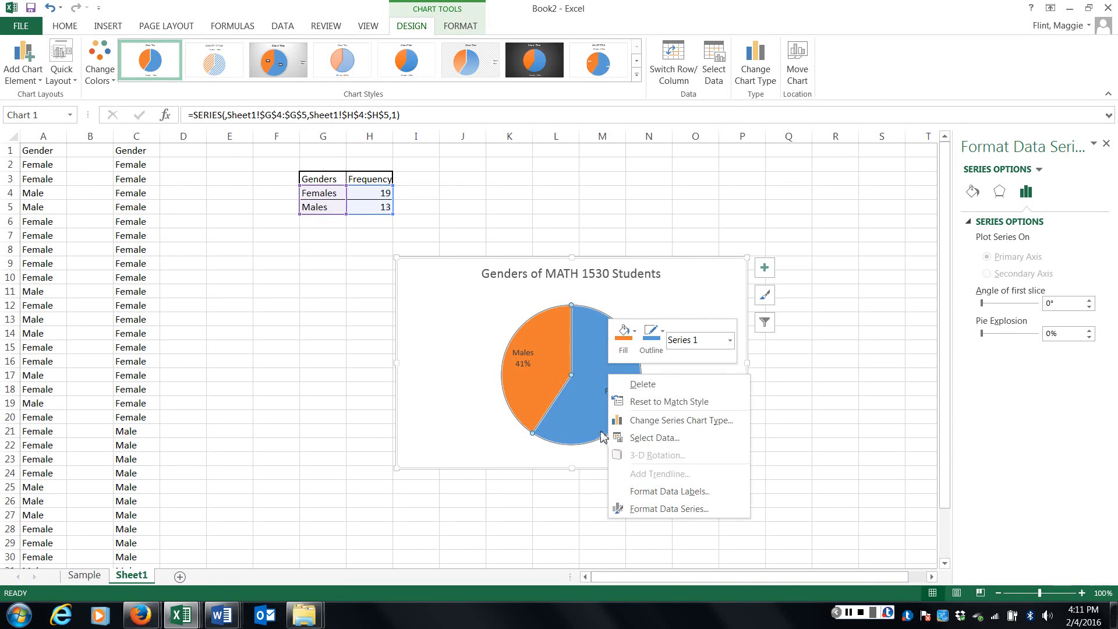
pyautogui.click(681, 509)
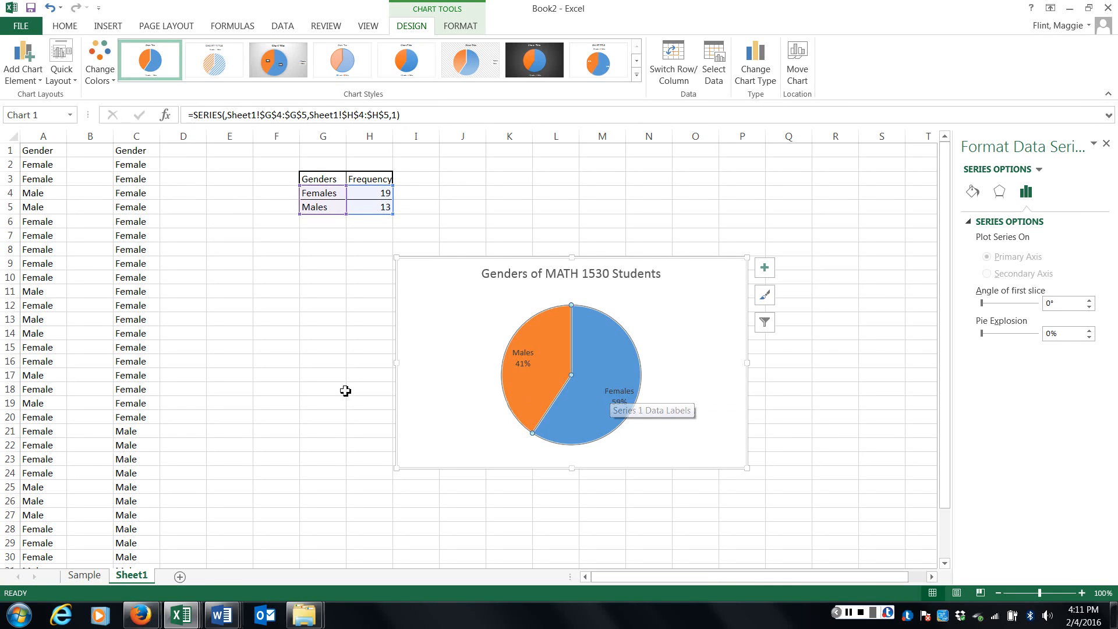
pyautogui.click(105, 61)
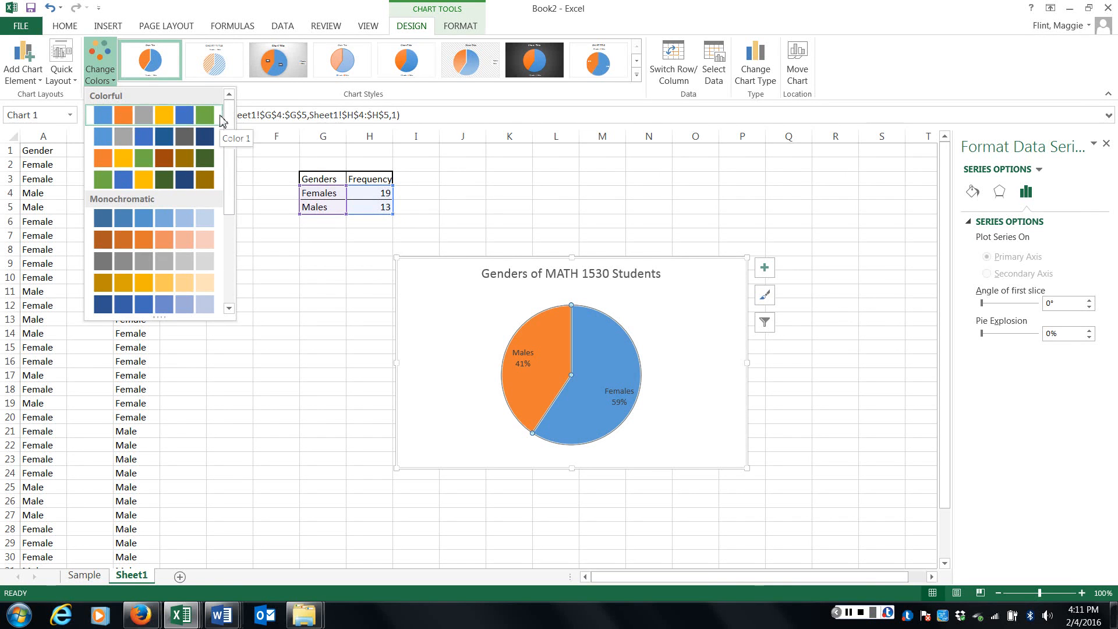
pyautogui.moveTo(229, 125)
pyautogui.mouseDown()
pyautogui.moveTo(227, 236)
pyautogui.moveTo(230, 104)
pyautogui.mouseUp()
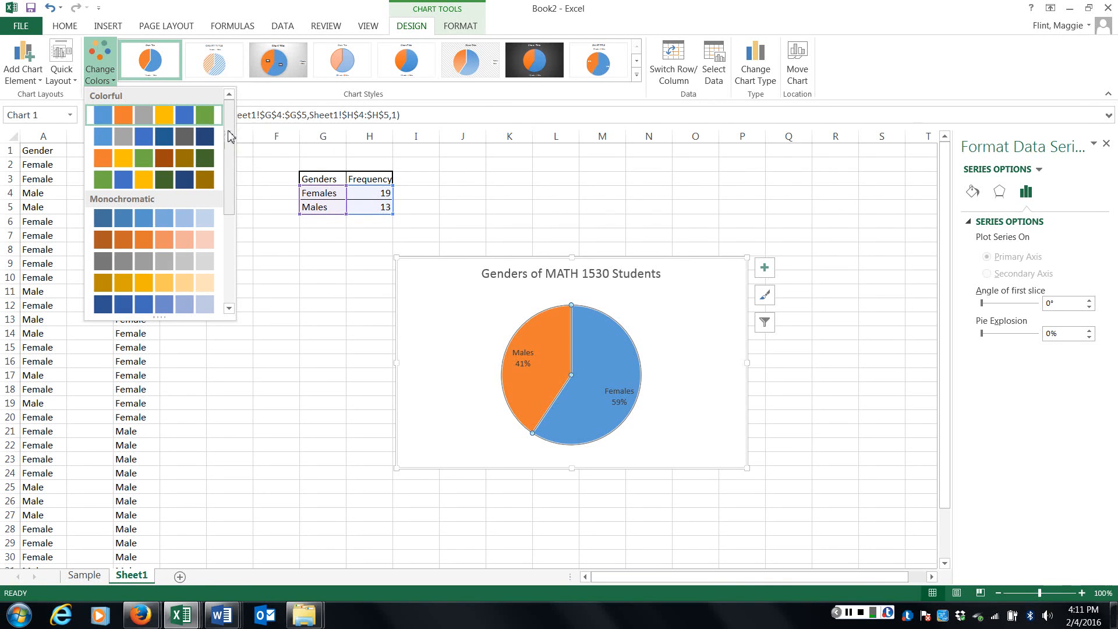
pyautogui.click(202, 118)
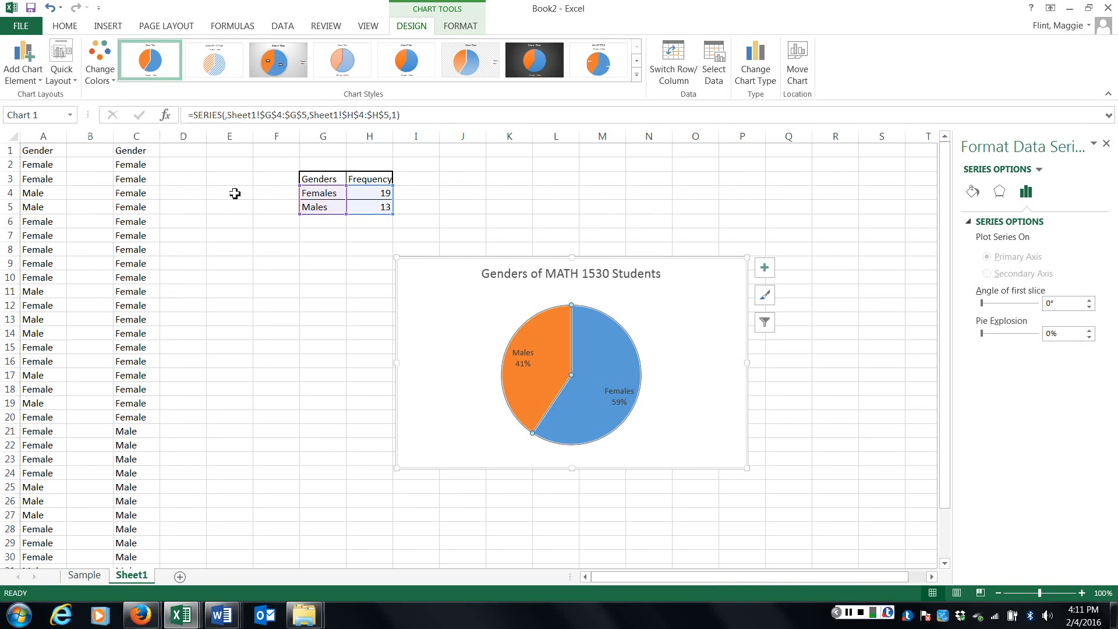
# Step: Give the Females data label a solid fill in custom pink, RGB 229, 75, 207
pyautogui.click(590, 370)
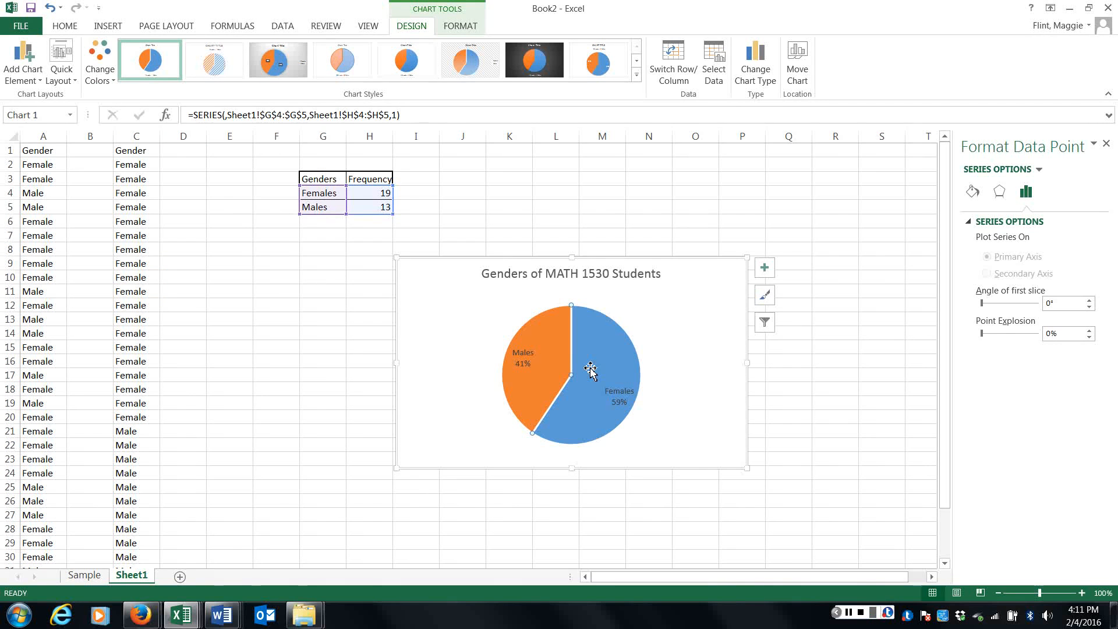
pyautogui.rightClick(590, 370)
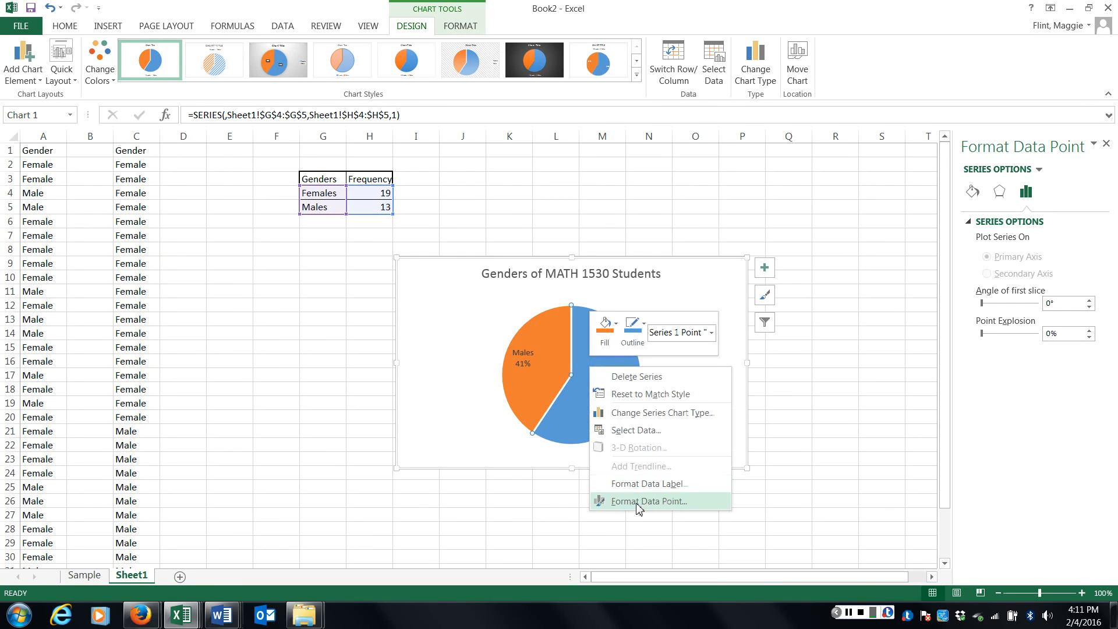
pyautogui.click(649, 484)
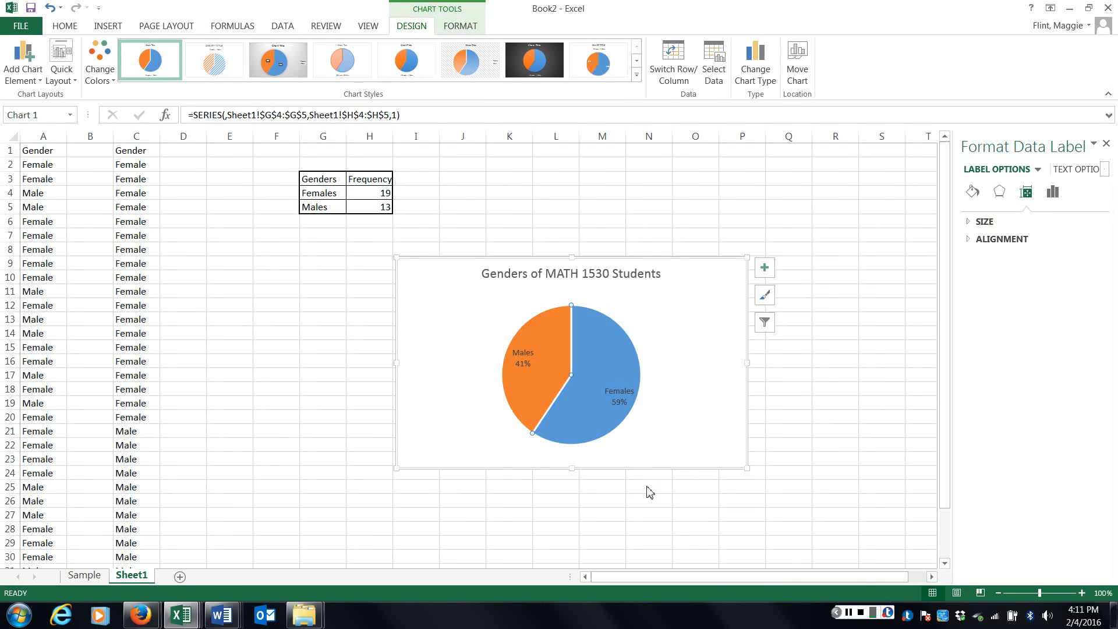
pyautogui.click(970, 194)
pyautogui.click(981, 225)
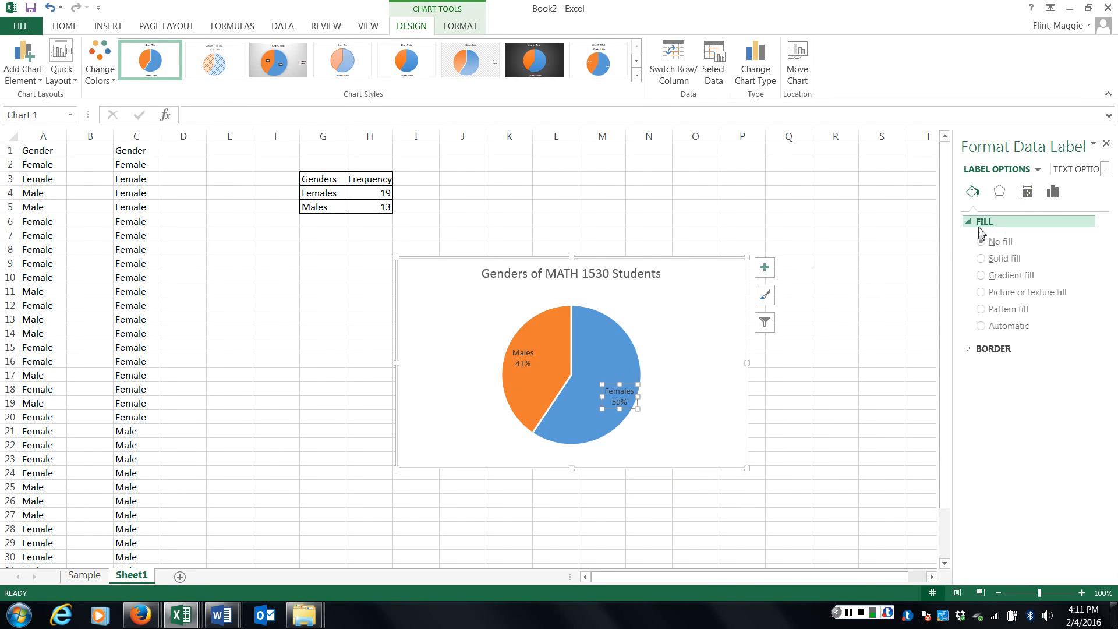
pyautogui.click(980, 258)
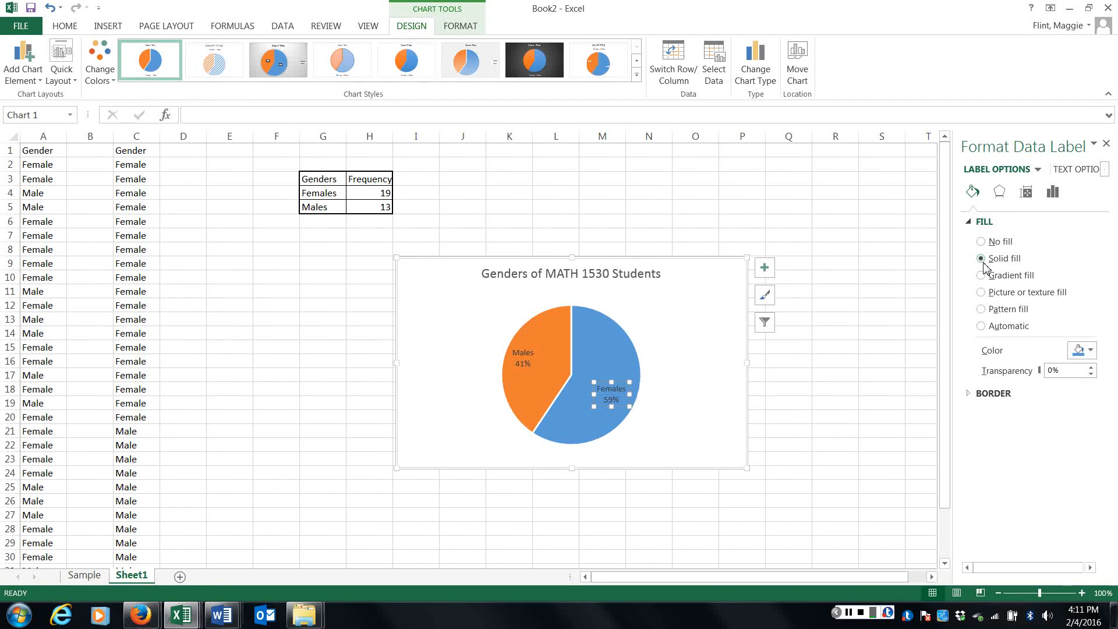
pyautogui.click(1084, 350)
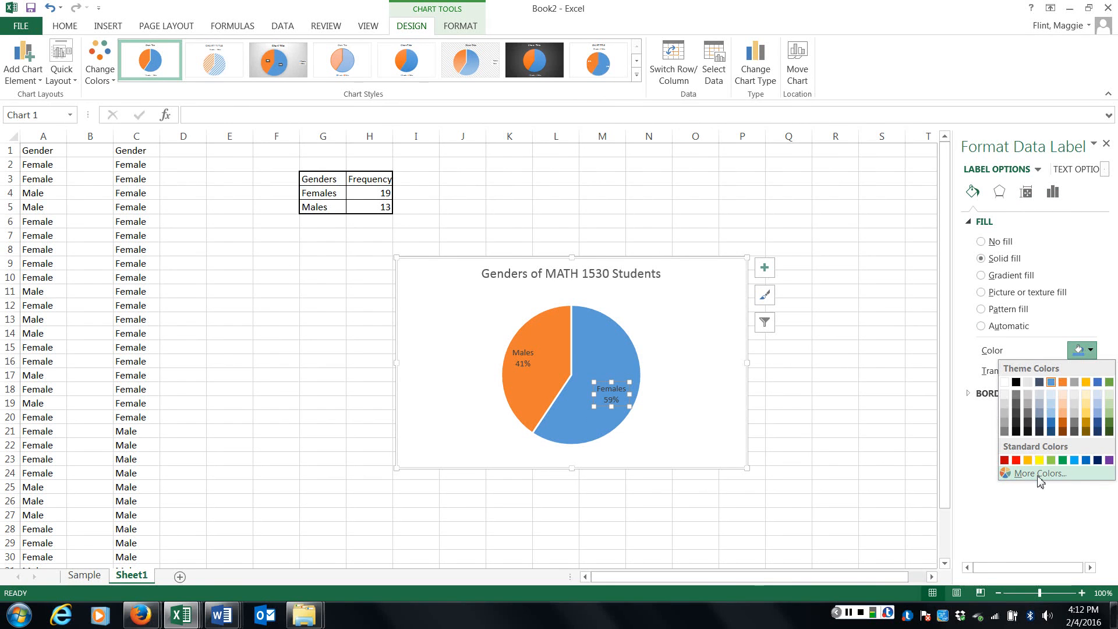
pyautogui.click(1060, 477)
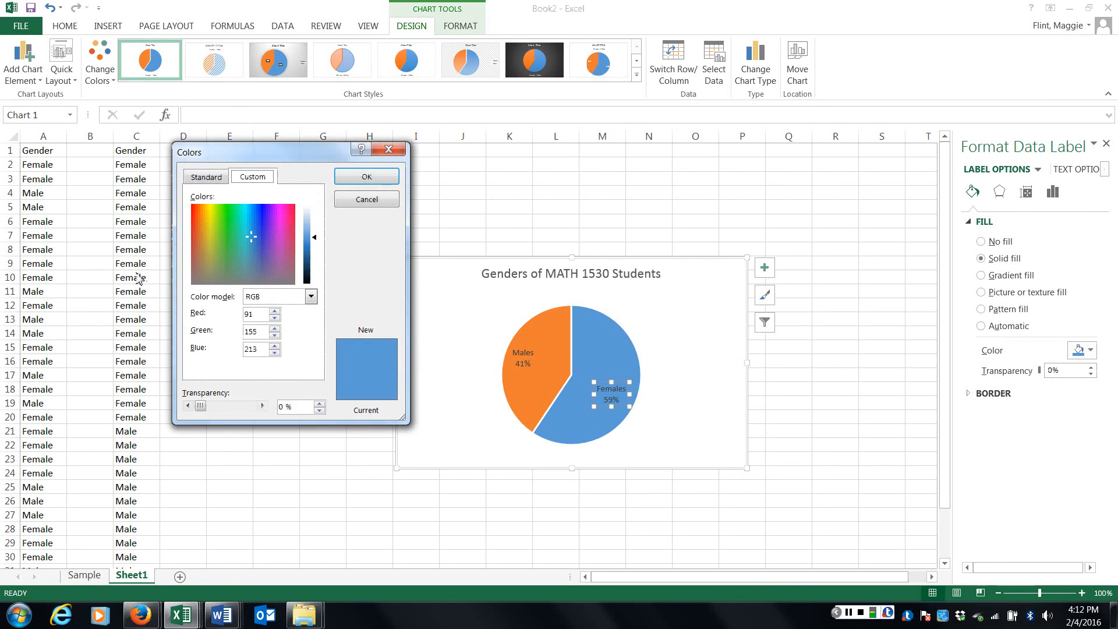
pyautogui.click(279, 224)
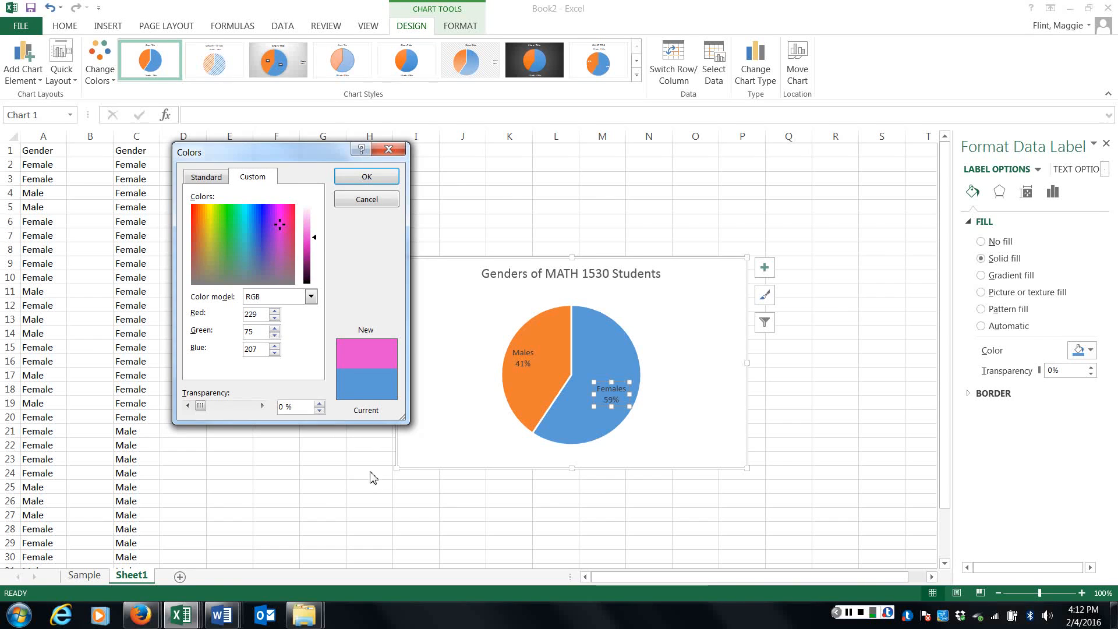
pyautogui.press('Return')
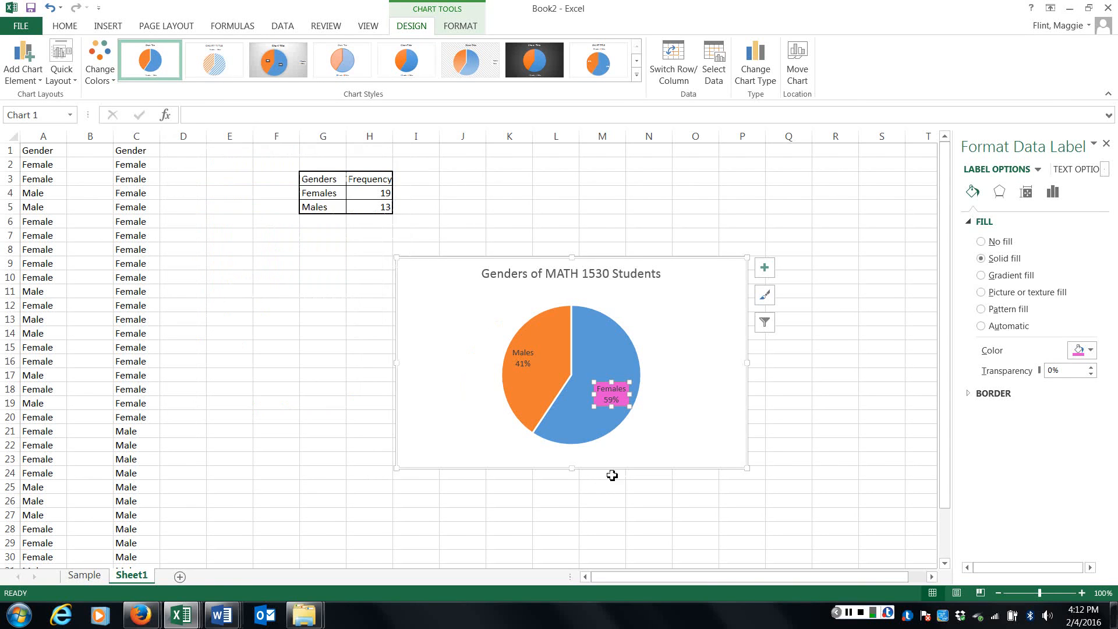
# Step: Fill the whole pie series with the recently used pink
pyautogui.click(597, 358)
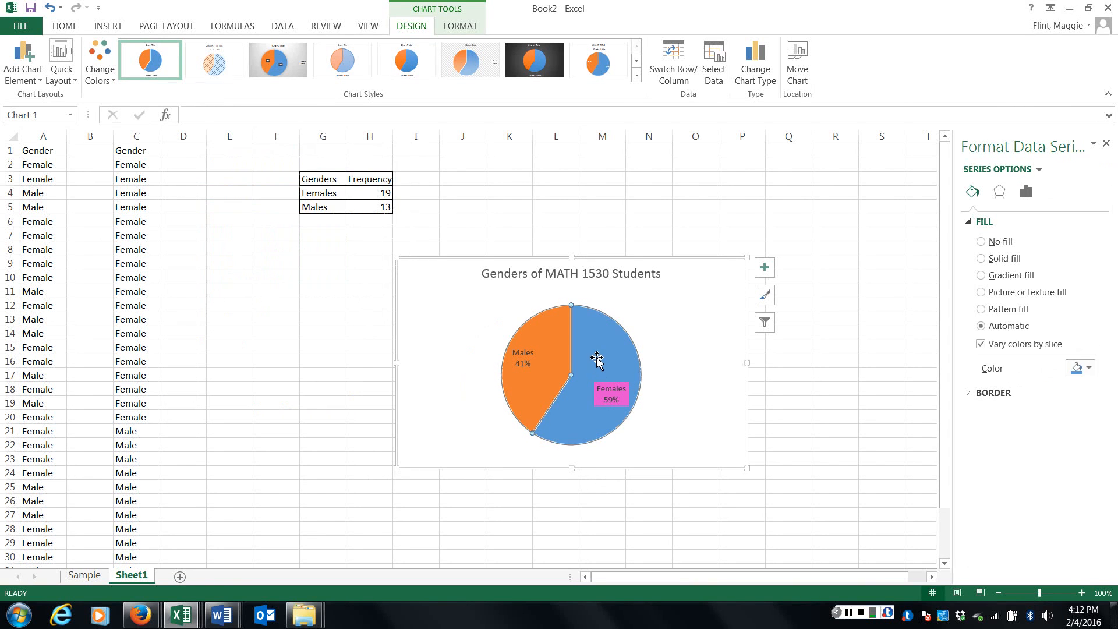
pyautogui.click(1088, 369)
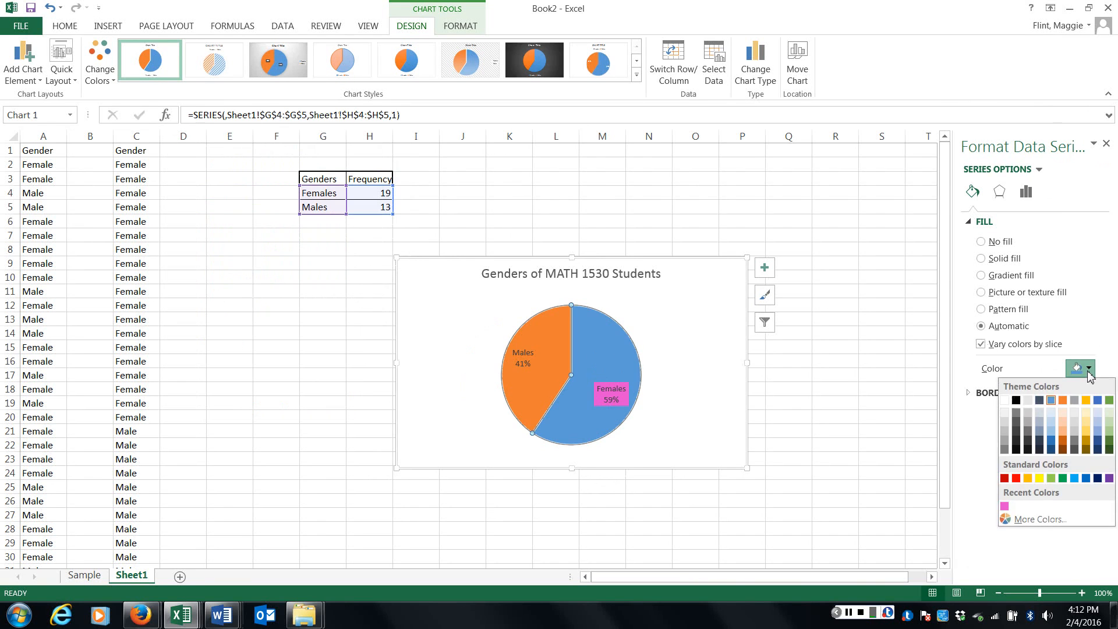
pyautogui.click(1004, 505)
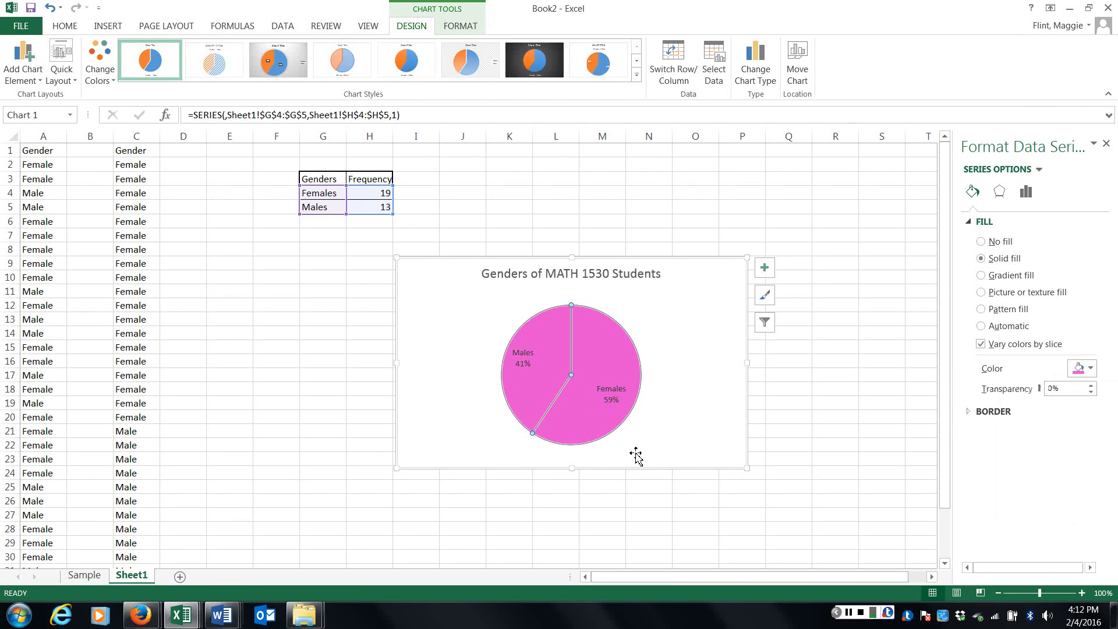
# Step: Recolor only the Males slice with the standard light blue
pyautogui.click(546, 367)
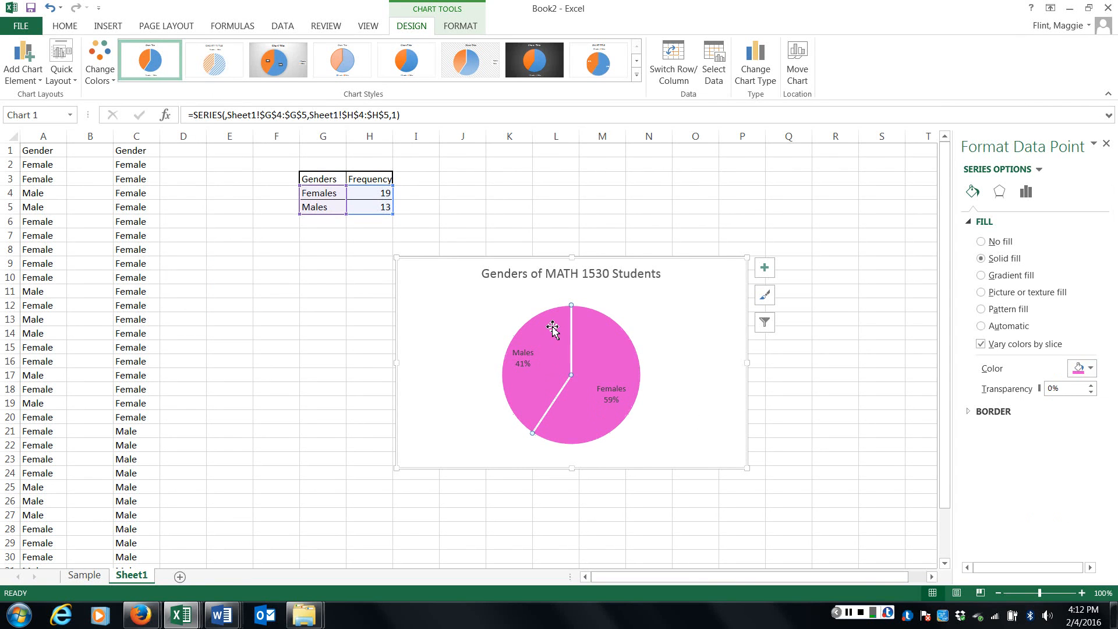
pyautogui.click(1093, 372)
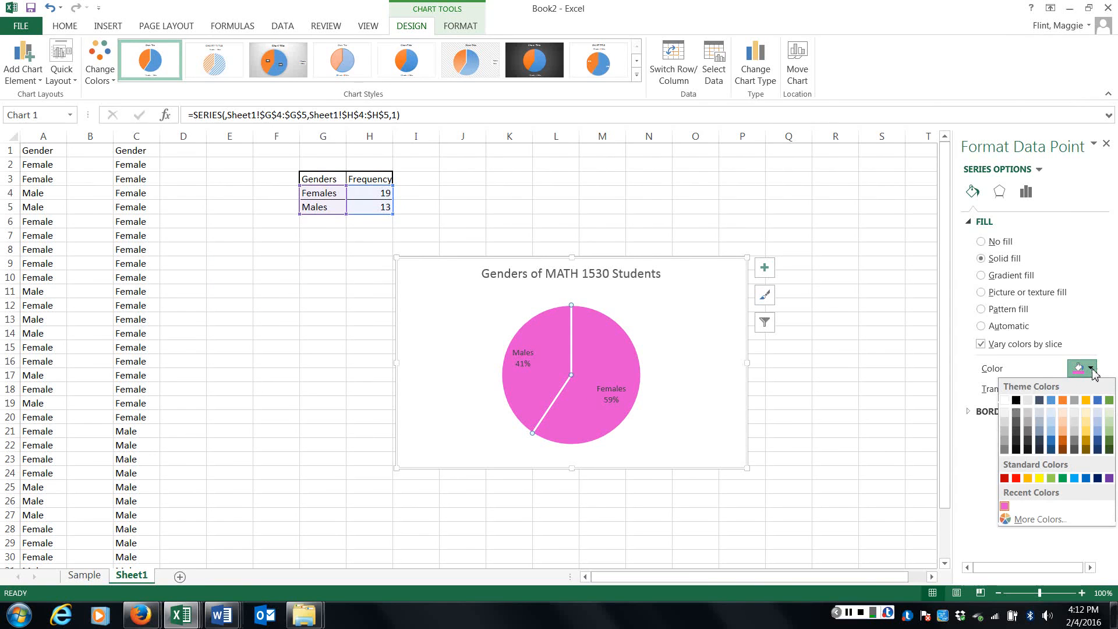
pyautogui.click(1075, 479)
pyautogui.click(882, 403)
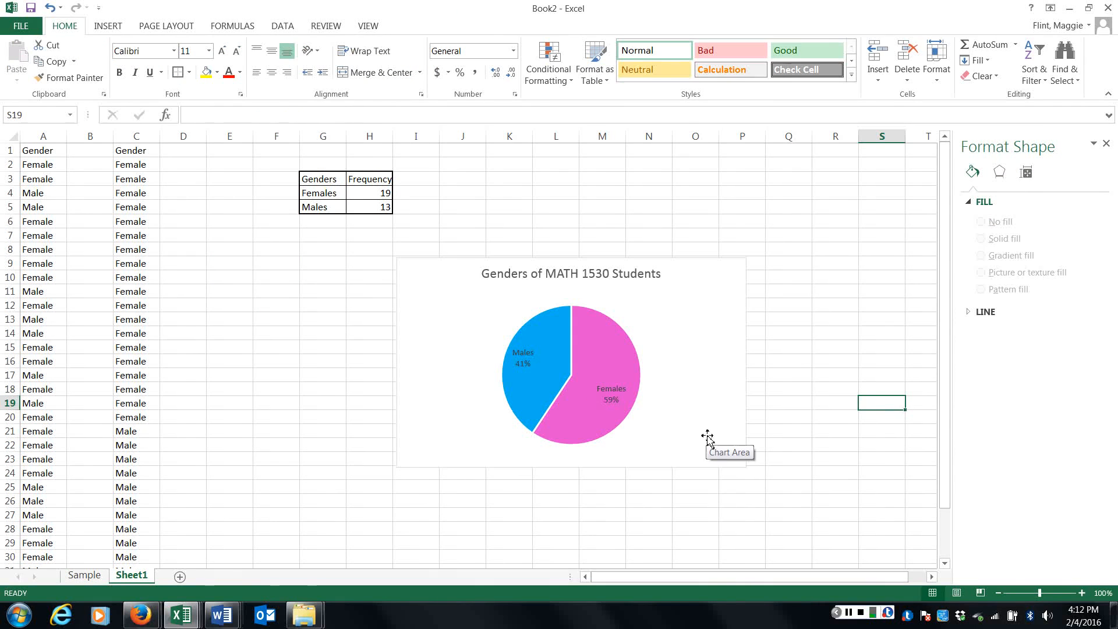
# Step: Set the font size of both pie chart data labels to 11
pyautogui.click(523, 360)
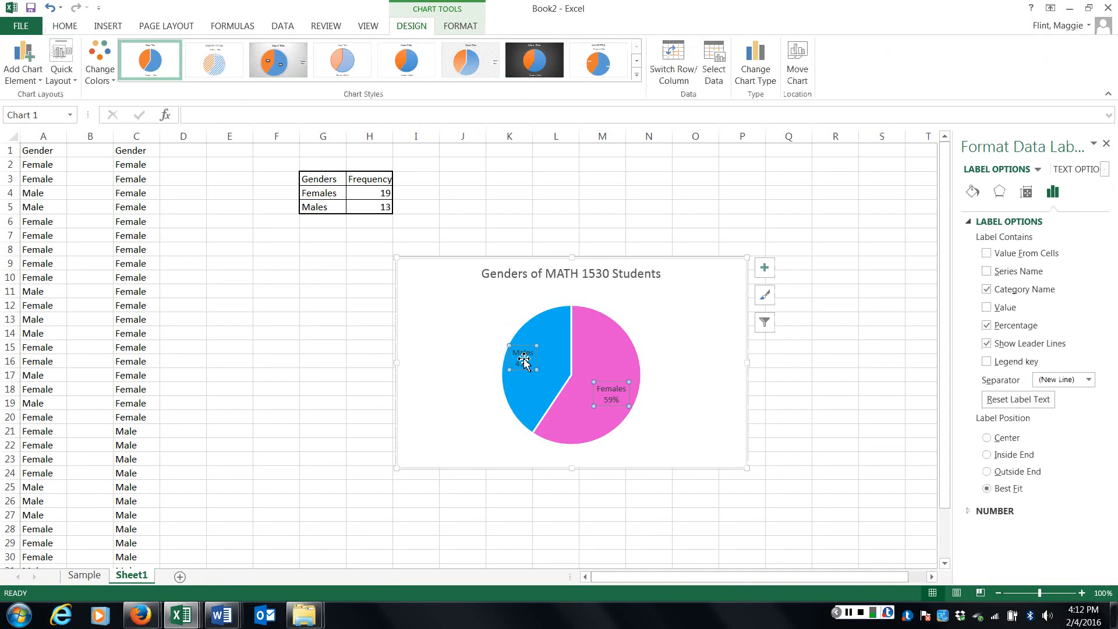
pyautogui.click(62, 27)
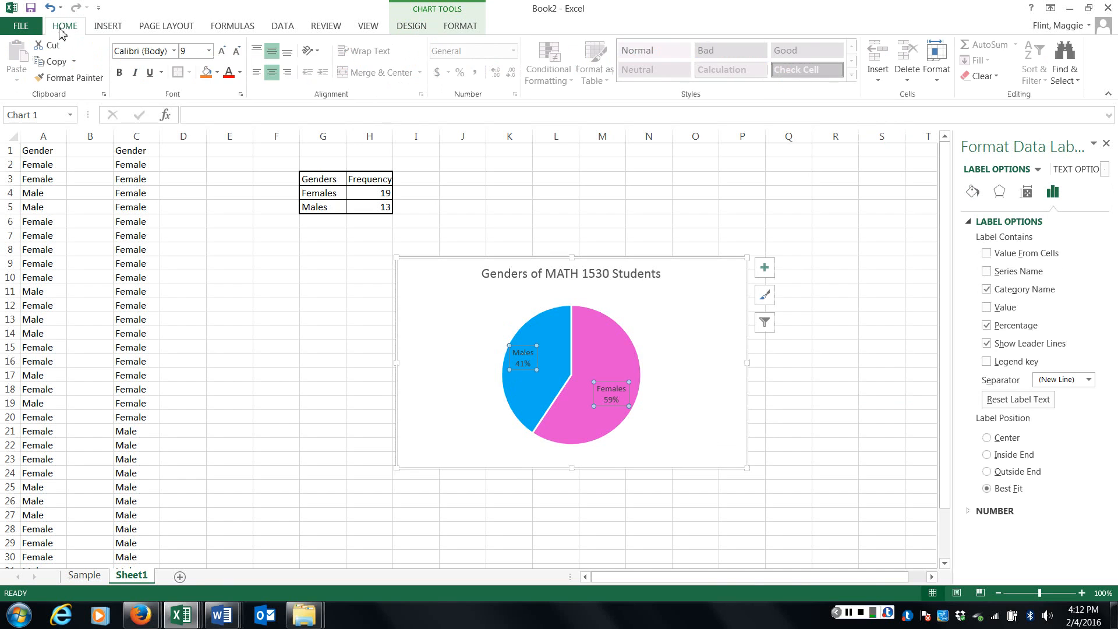
pyautogui.click(209, 52)
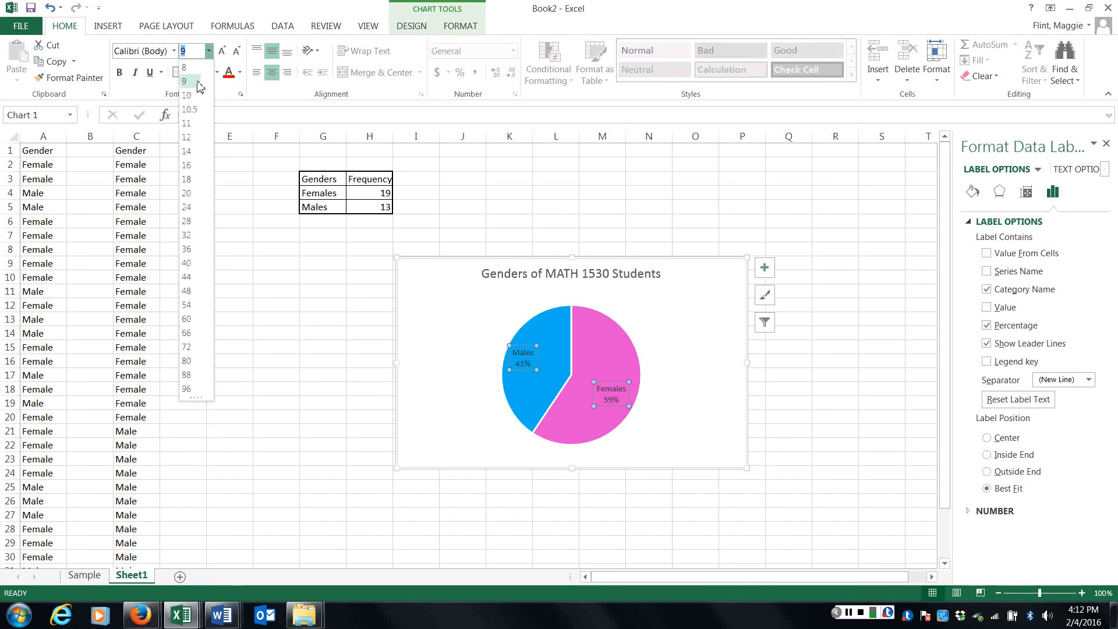
pyautogui.click(188, 124)
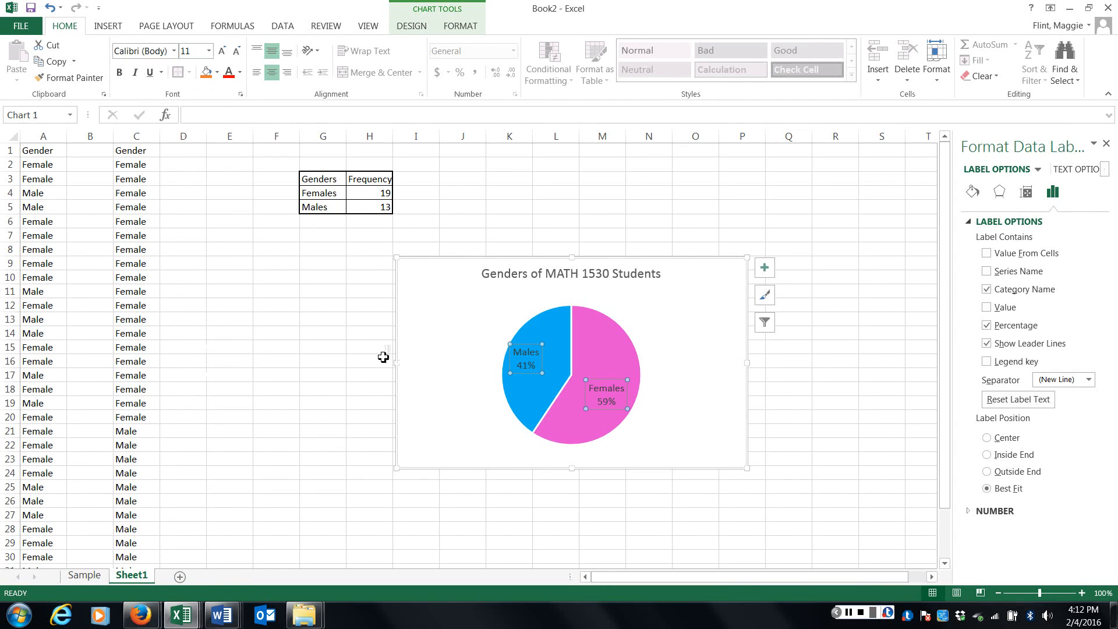
pyautogui.click(833, 404)
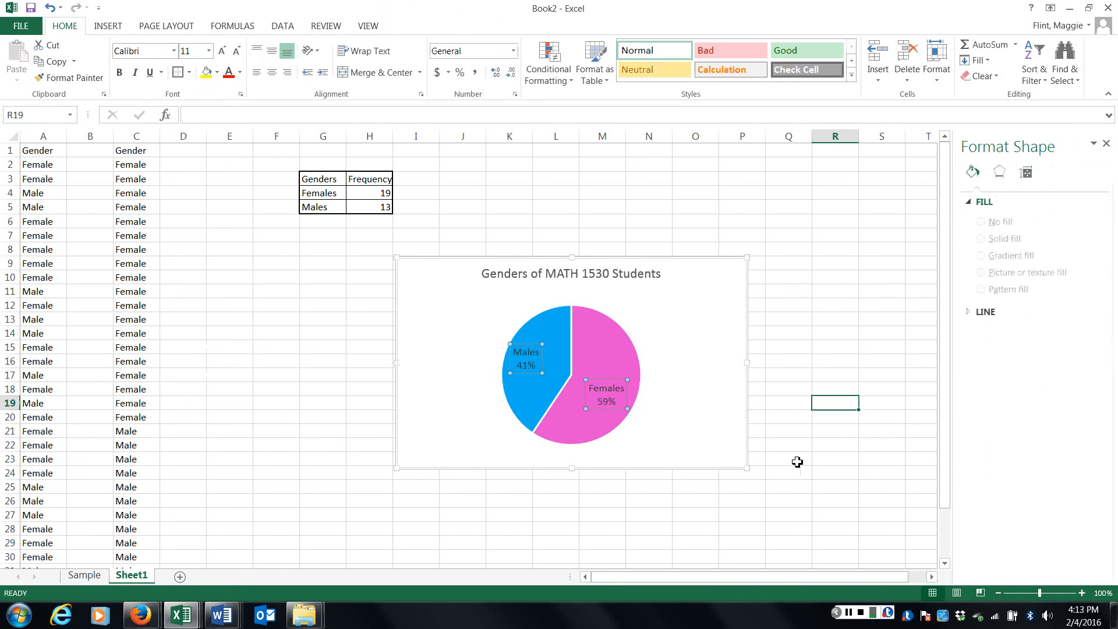
pyautogui.click(797, 462)
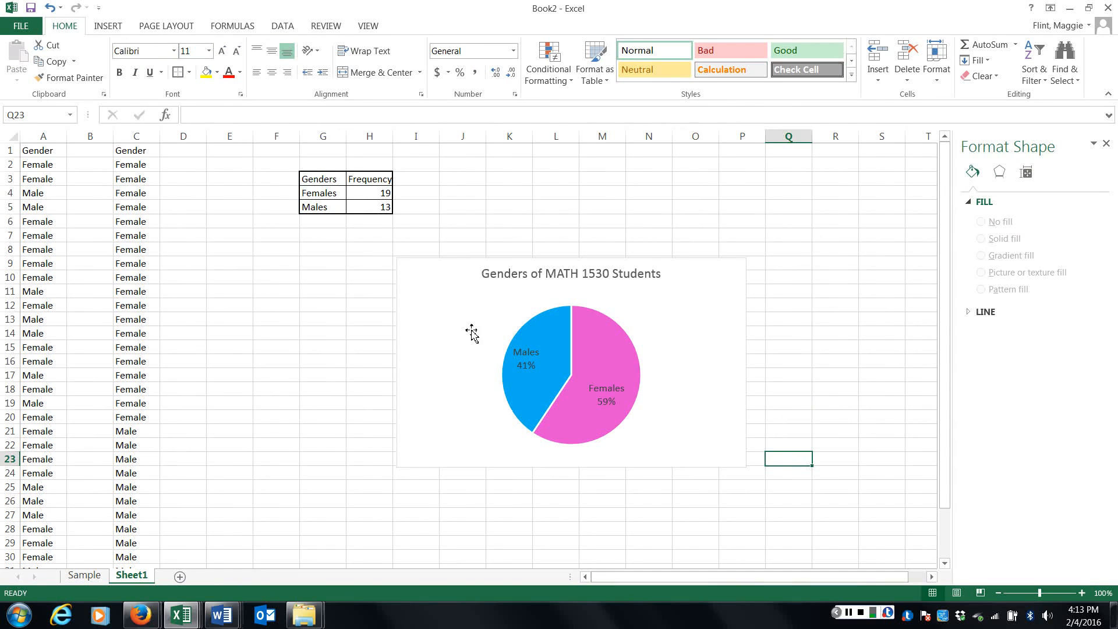
# Step: Fill the chart area background with a light gray theme color
pyautogui.rightClick(669, 354)
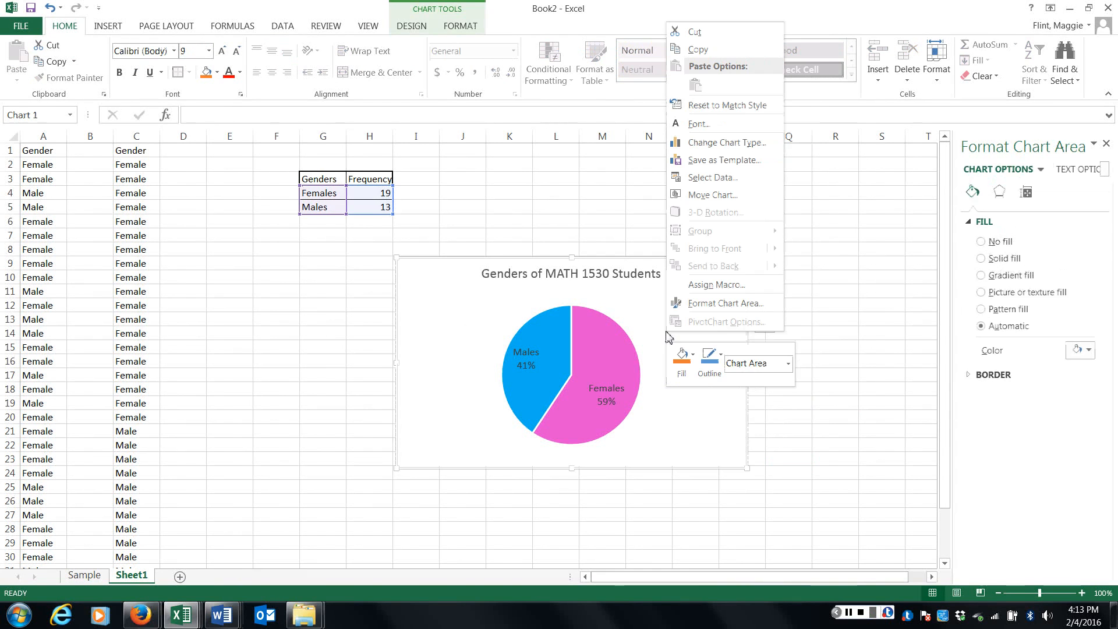
pyautogui.click(974, 194)
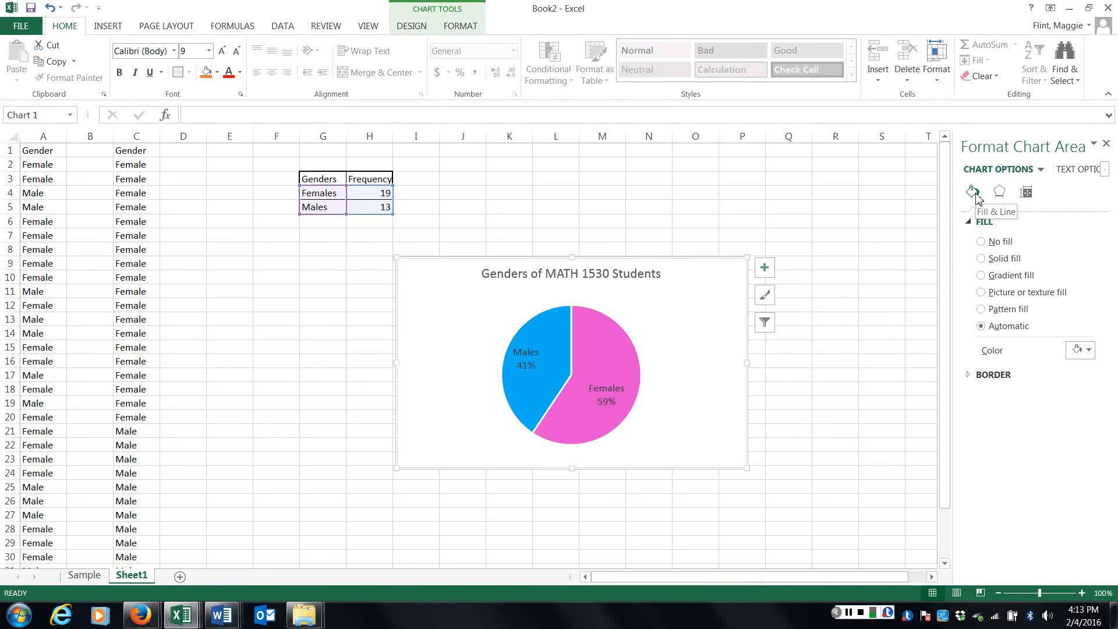
pyautogui.click(1089, 351)
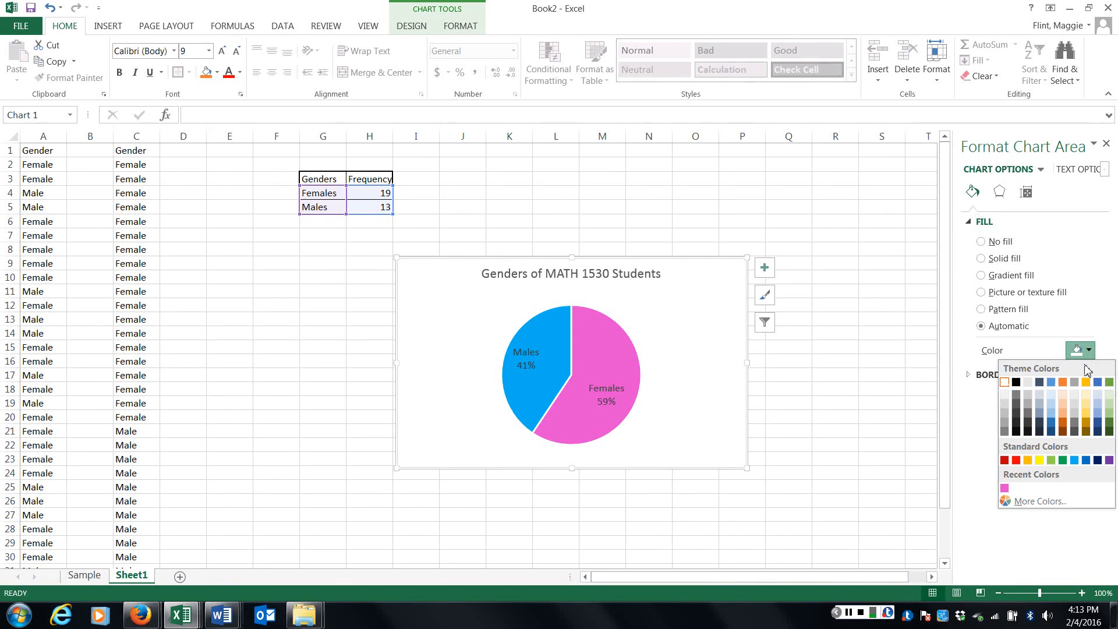
pyautogui.click(1027, 394)
pyautogui.click(835, 403)
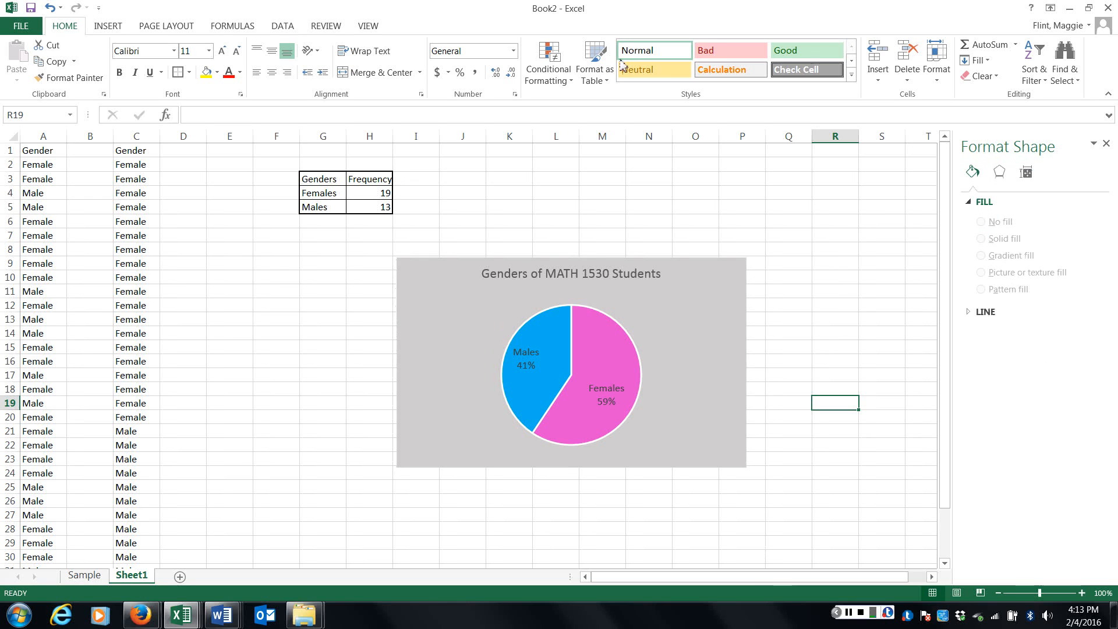
pyautogui.click(257, 260)
pyautogui.moveTo(313, 192); pyautogui.dragTo(358, 208)
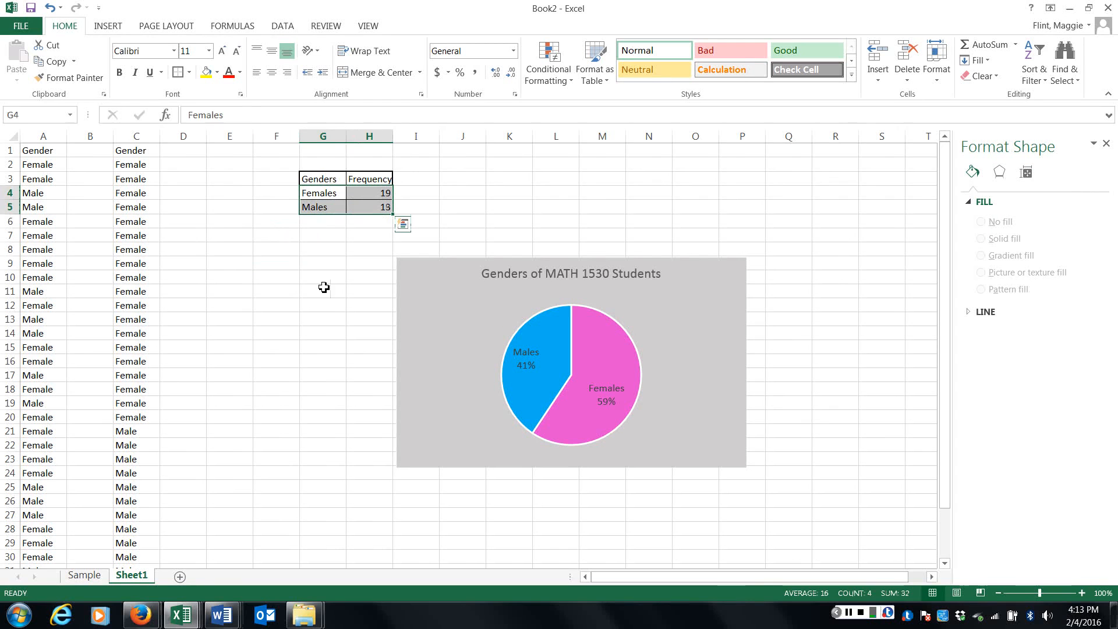
pyautogui.click(324, 180)
pyautogui.click(357, 182)
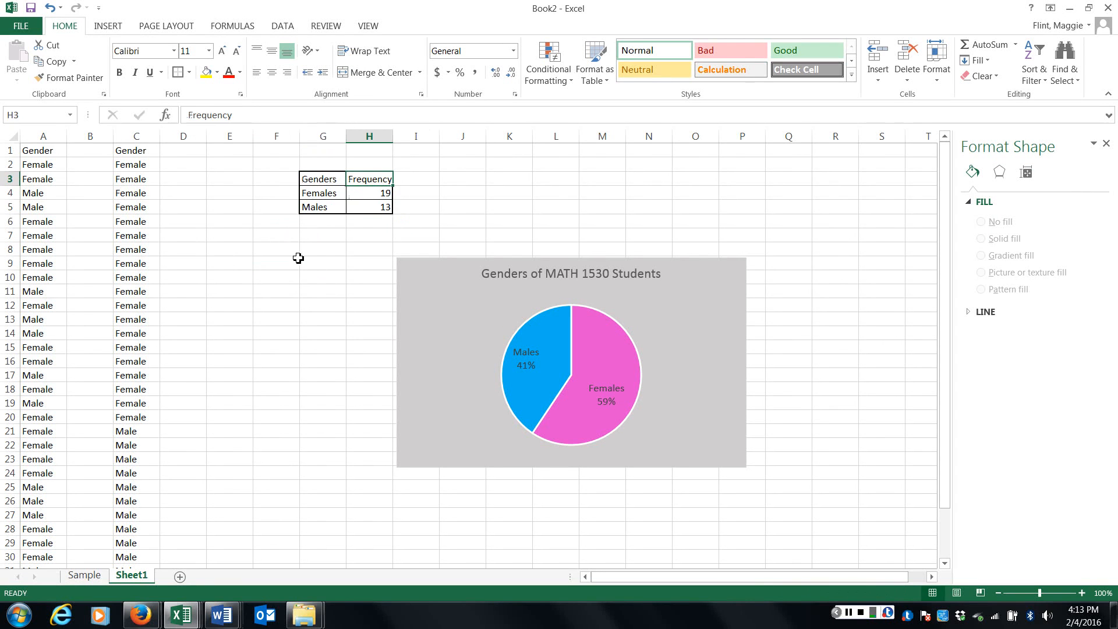
pyautogui.click(135, 138)
pyautogui.click(280, 279)
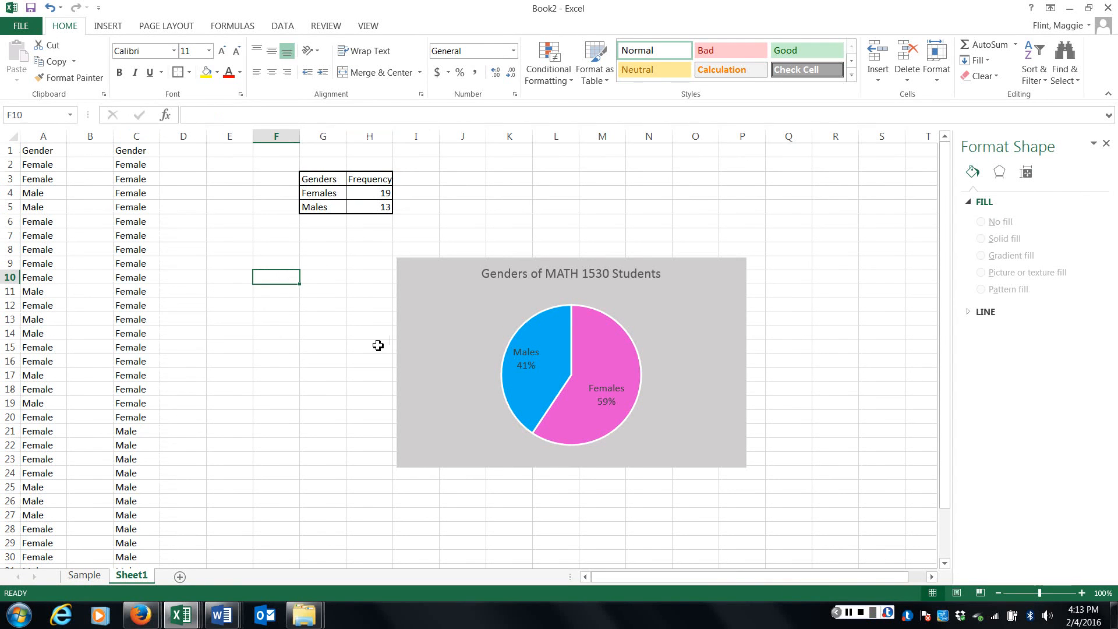
pyautogui.click(861, 613)
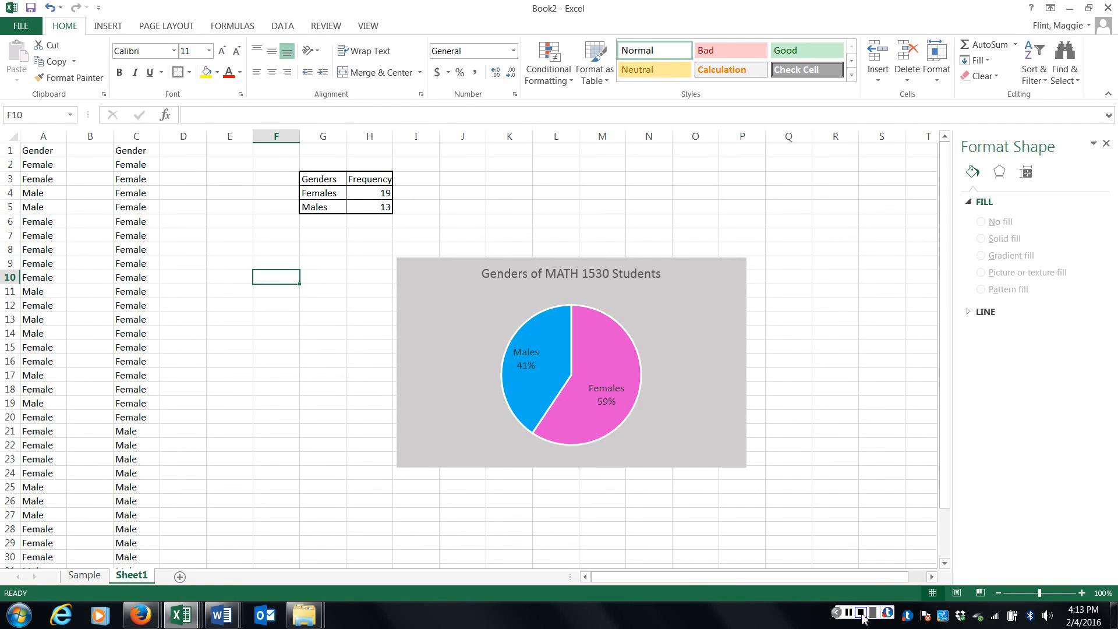